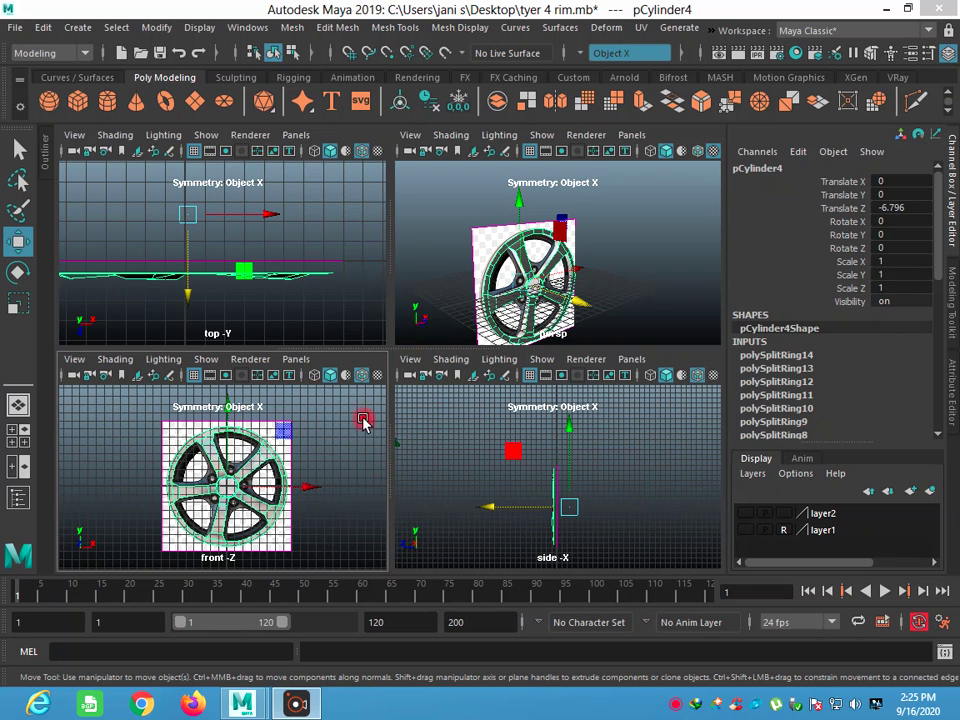
- Maximize the perspective view, select the rim mesh pCylinder4 and switch it to edge mode
click(455, 276)
key(space)
scroll(328, 435, up, 2)
scroll(320, 436, up, 3)
alt+drag(300, 418, 493, 364)
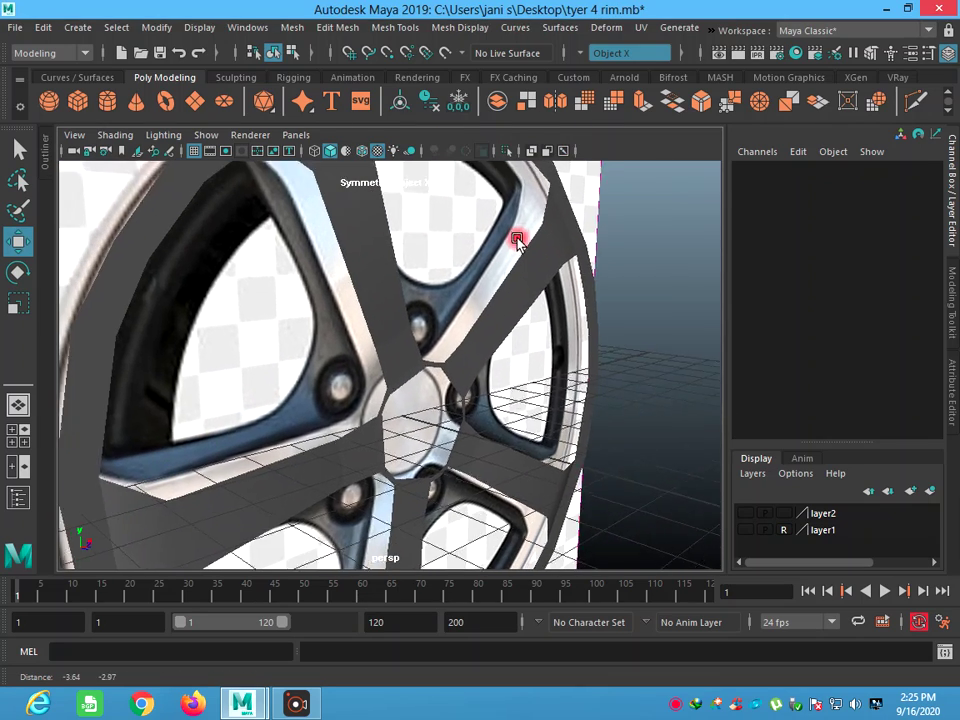
click(367, 433)
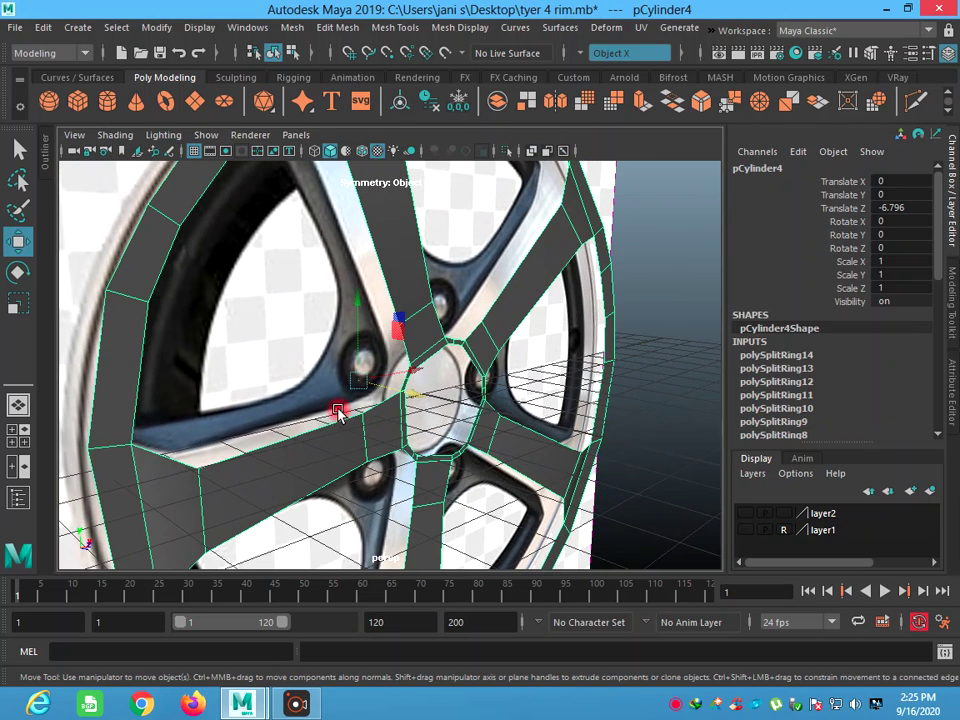
right_drag(338, 421, 336, 195)
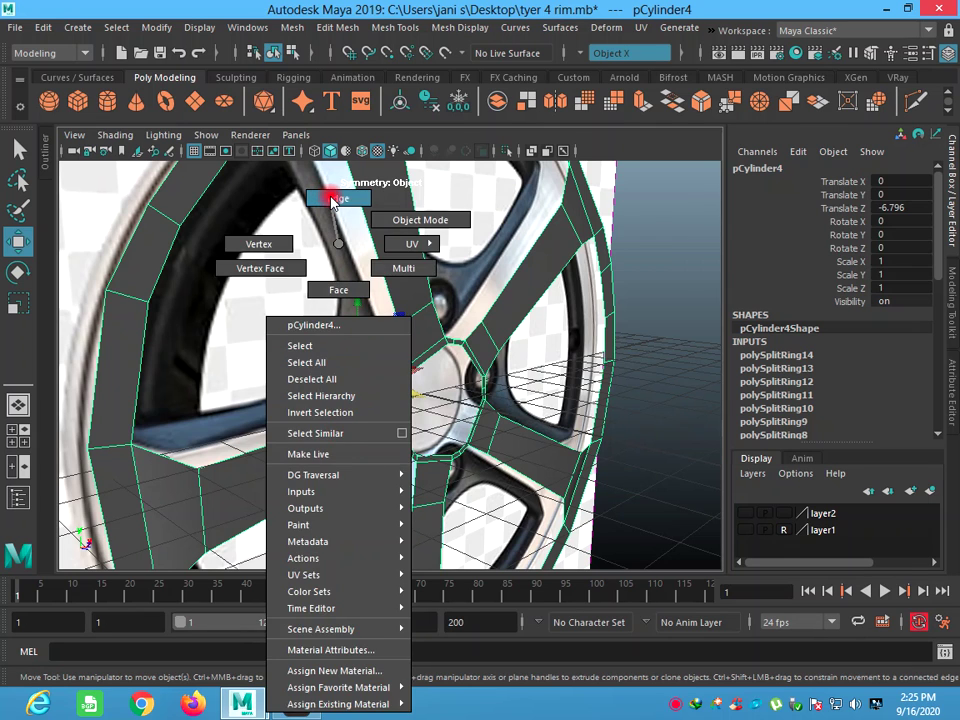
- Move the upper spoke edges outward to widen the spokes along the reference, then clear the selection
click(385, 272)
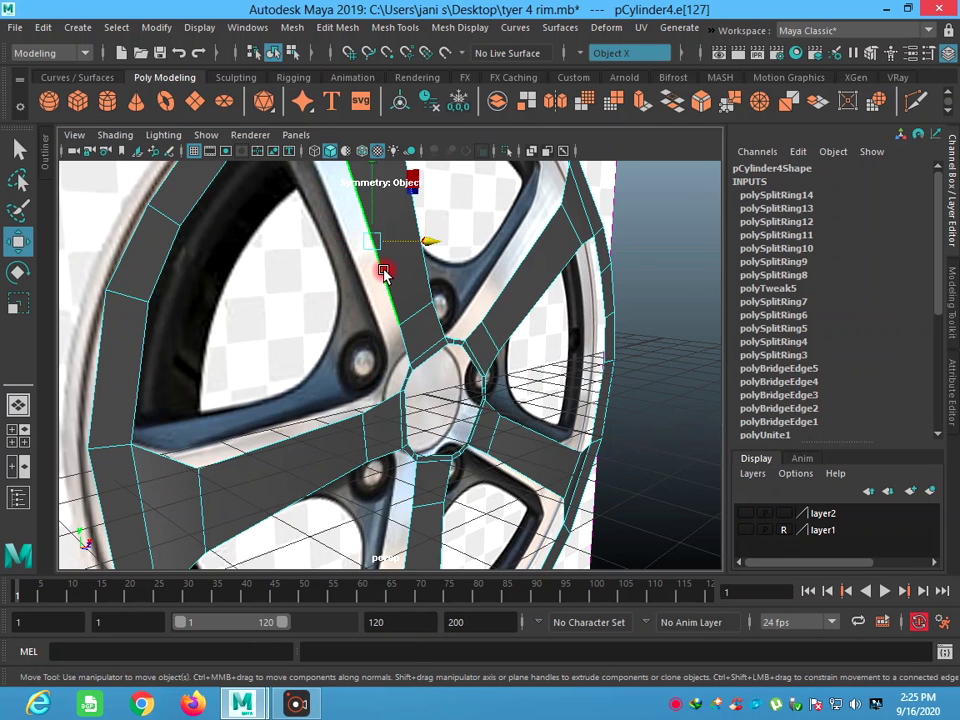
middle_drag(392, 284, 492, 288)
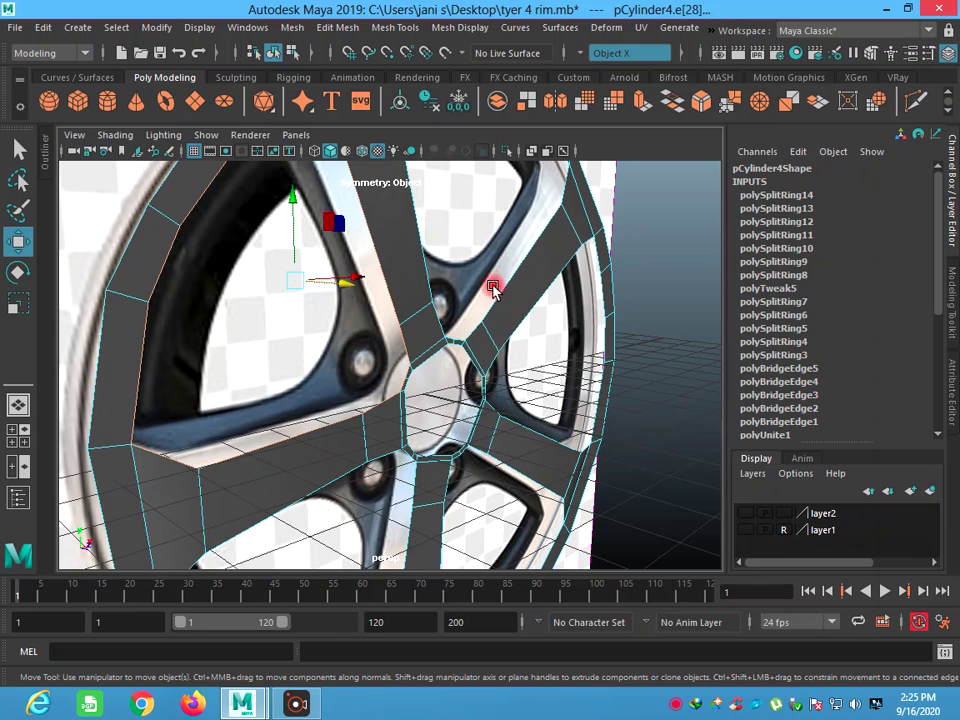
click(501, 296)
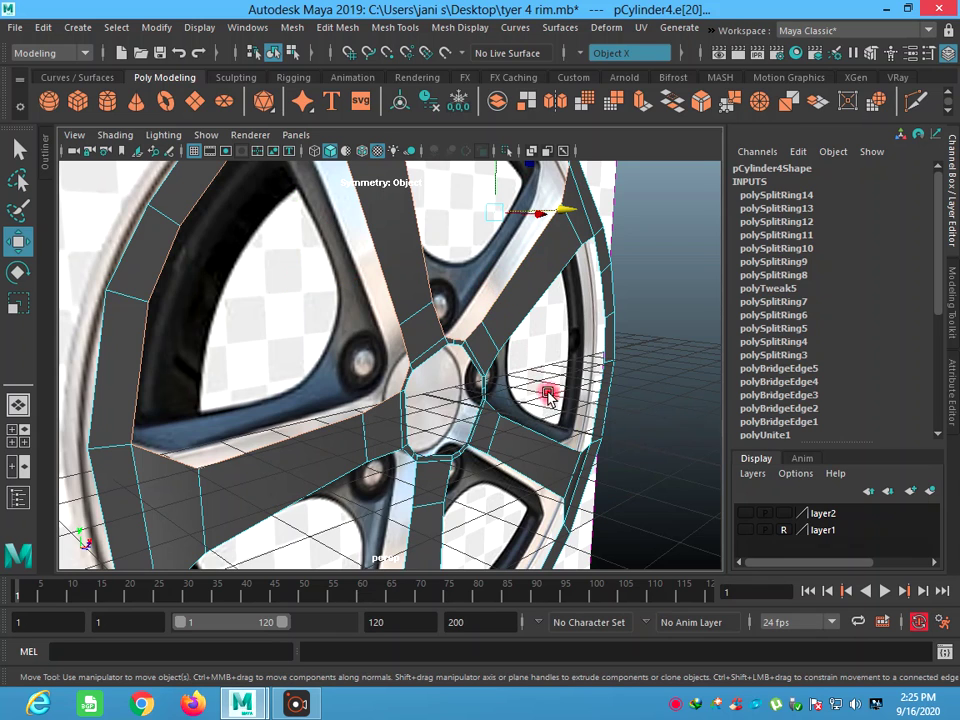
click(543, 432)
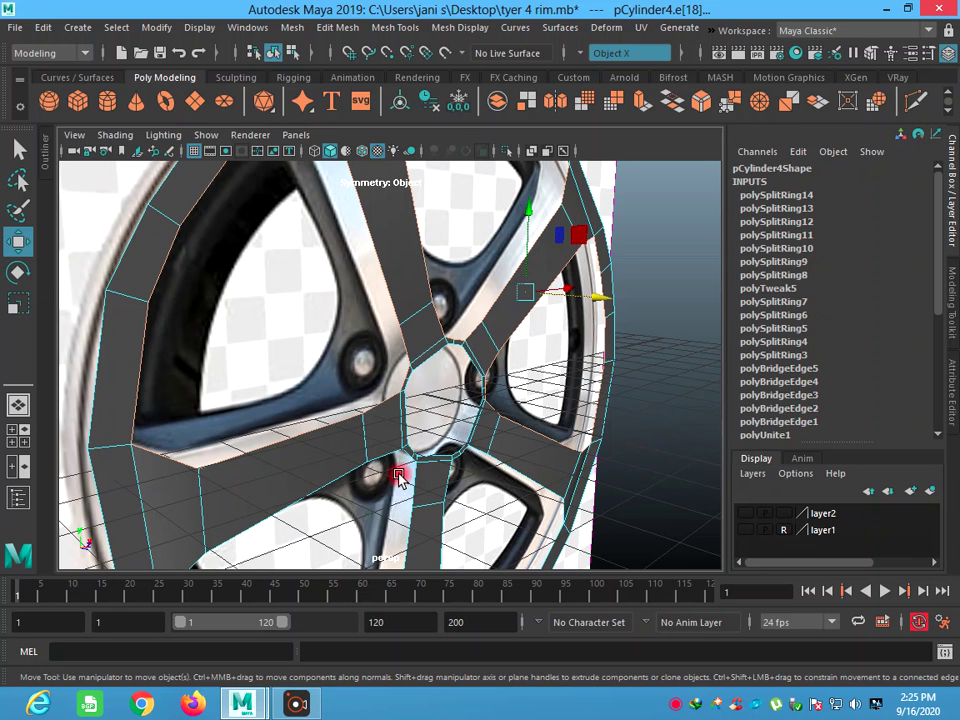
scroll(399, 478, down, 3)
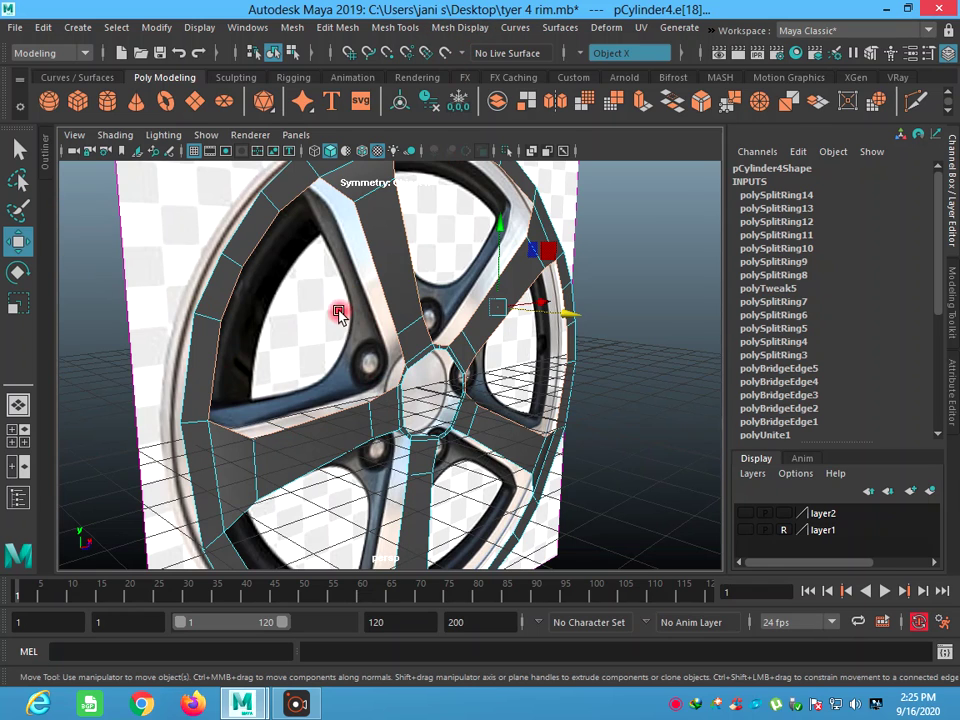
click(19, 149)
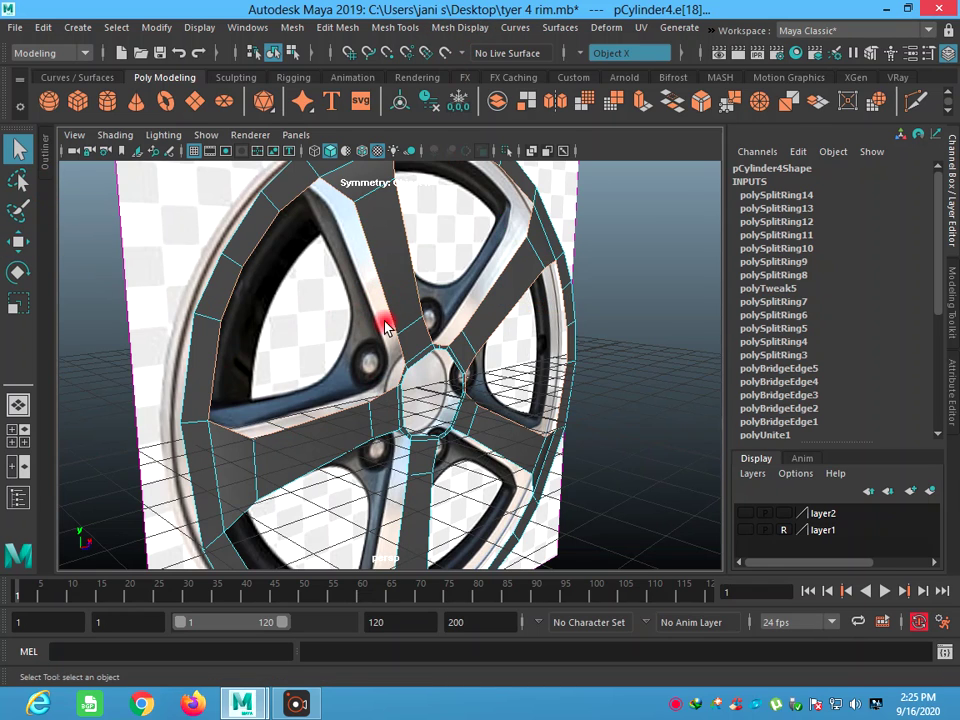
click(630, 350)
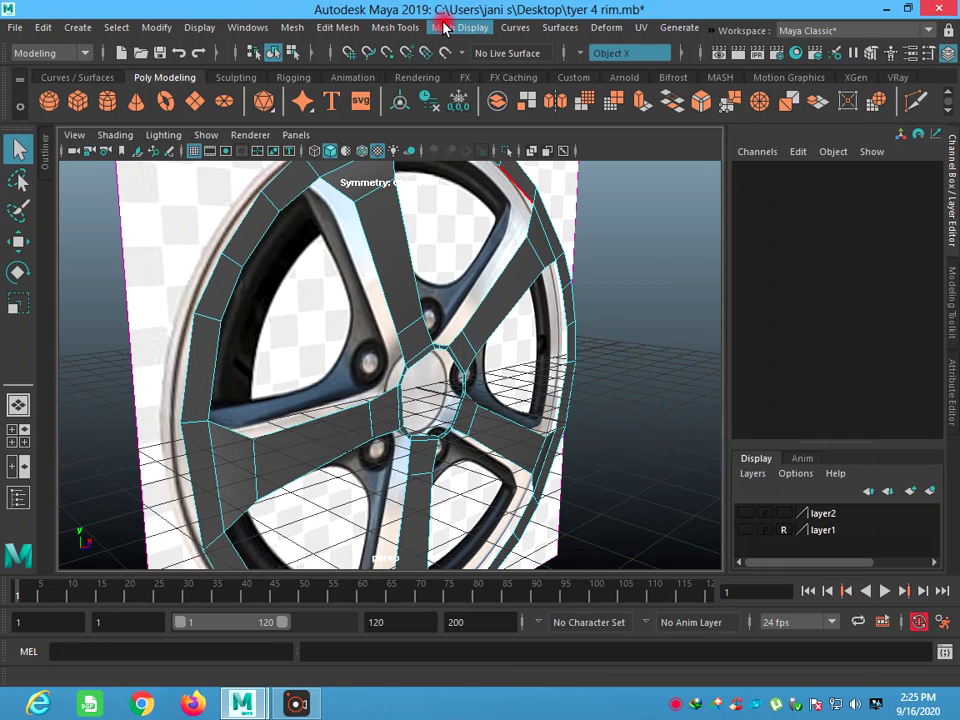
- Start the Insert Edge Loop tool, frame the upper rim in the front view and check its settings
click(440, 27)
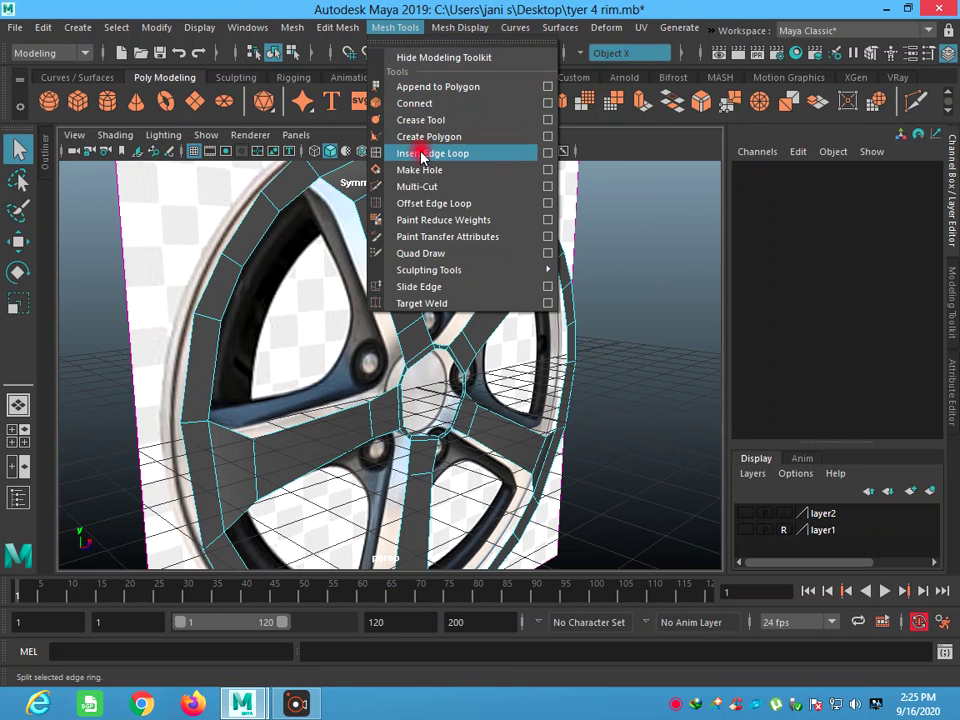
click(407, 153)
key(space)
key(space)
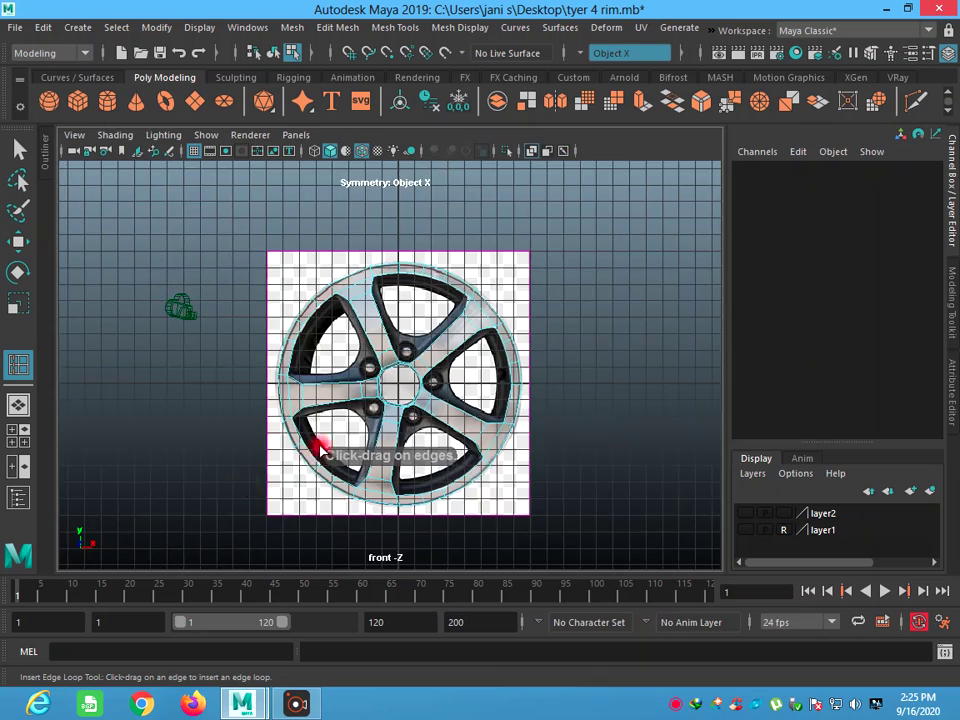
scroll(418, 392, up, 5)
scroll(410, 347, up, 3)
alt+middle_drag(370, 274, 418, 445)
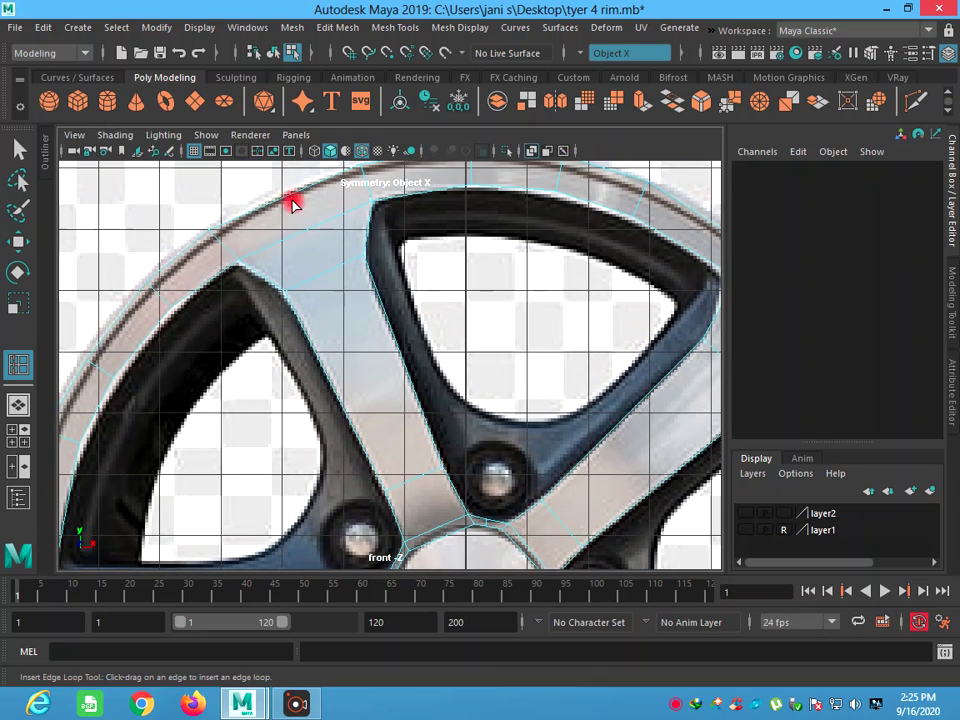
double_click(18, 362)
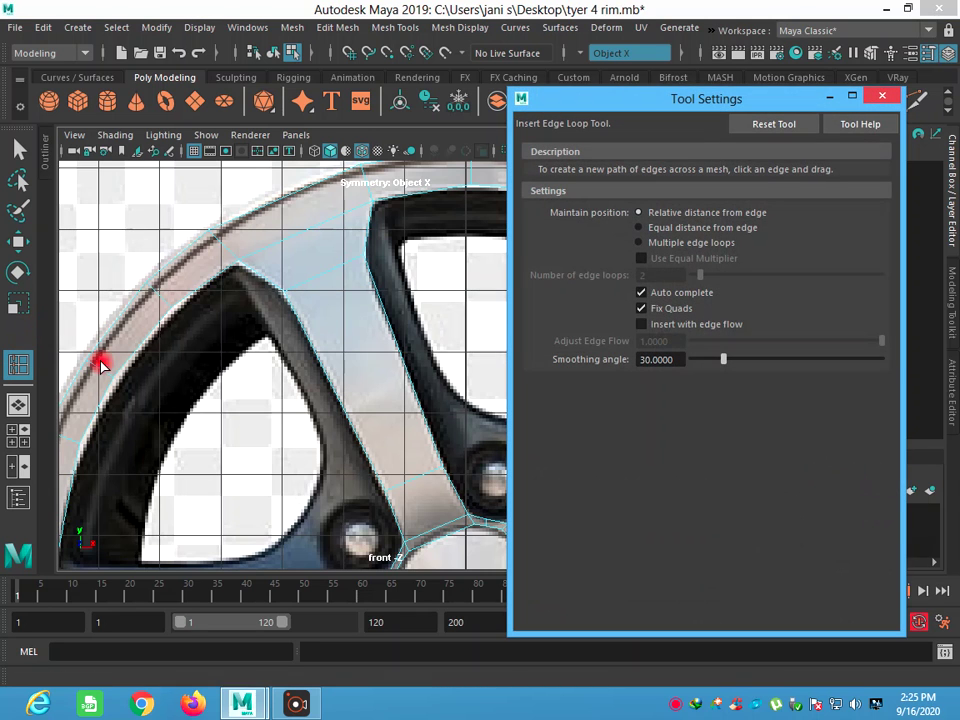
click(829, 96)
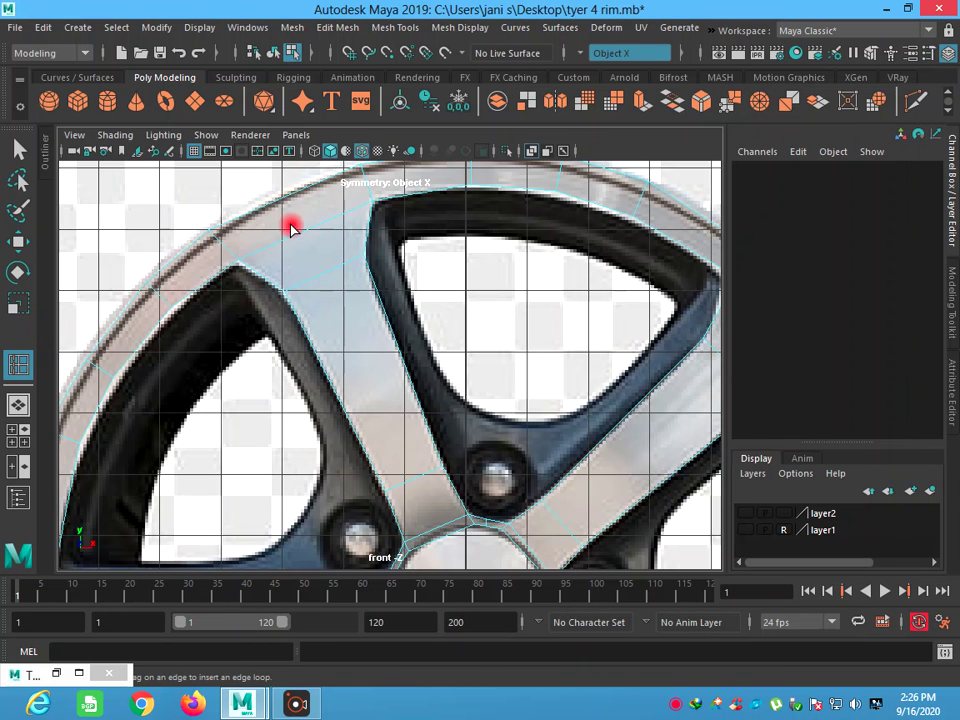
- Insert edge loops along the upper spoke, across the spokes and beside the hub
click(305, 235)
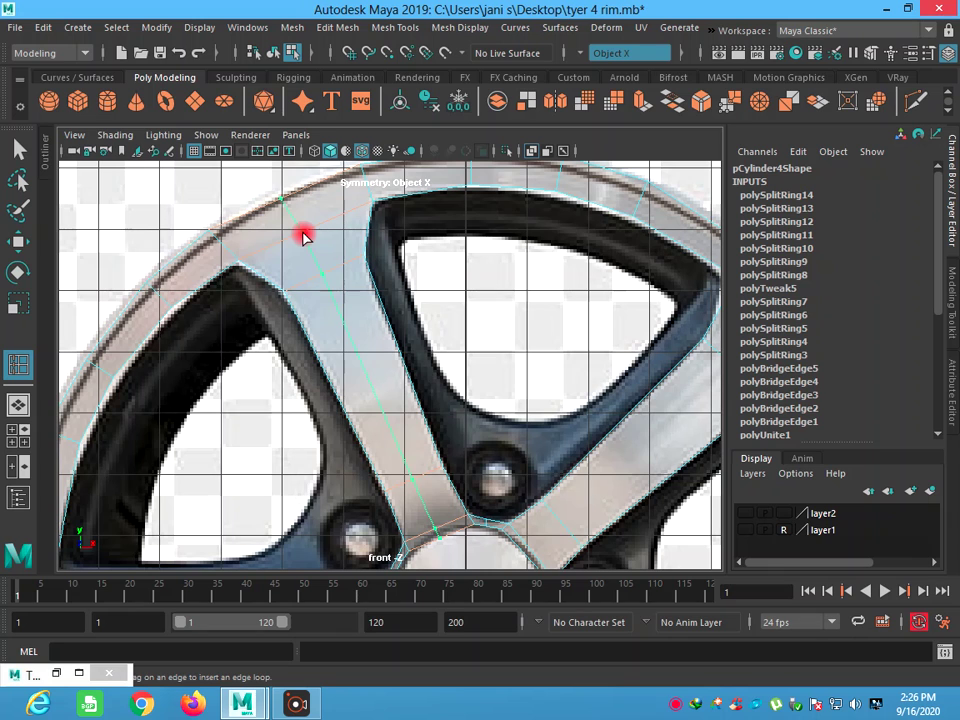
click(305, 237)
scroll(326, 274, down, 3)
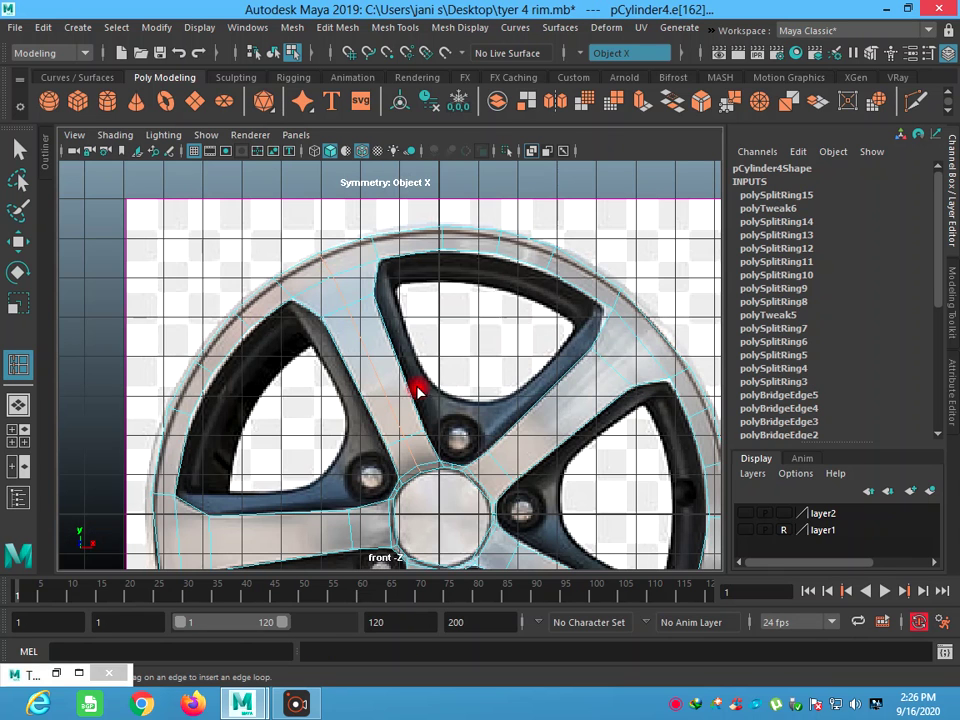
click(500, 470)
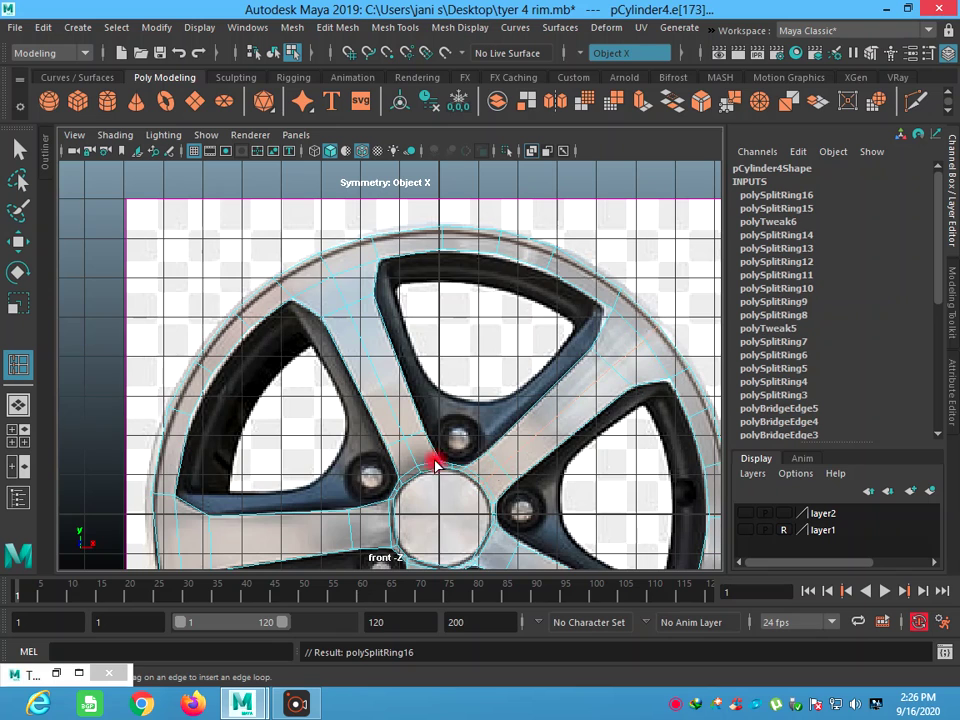
click(351, 535)
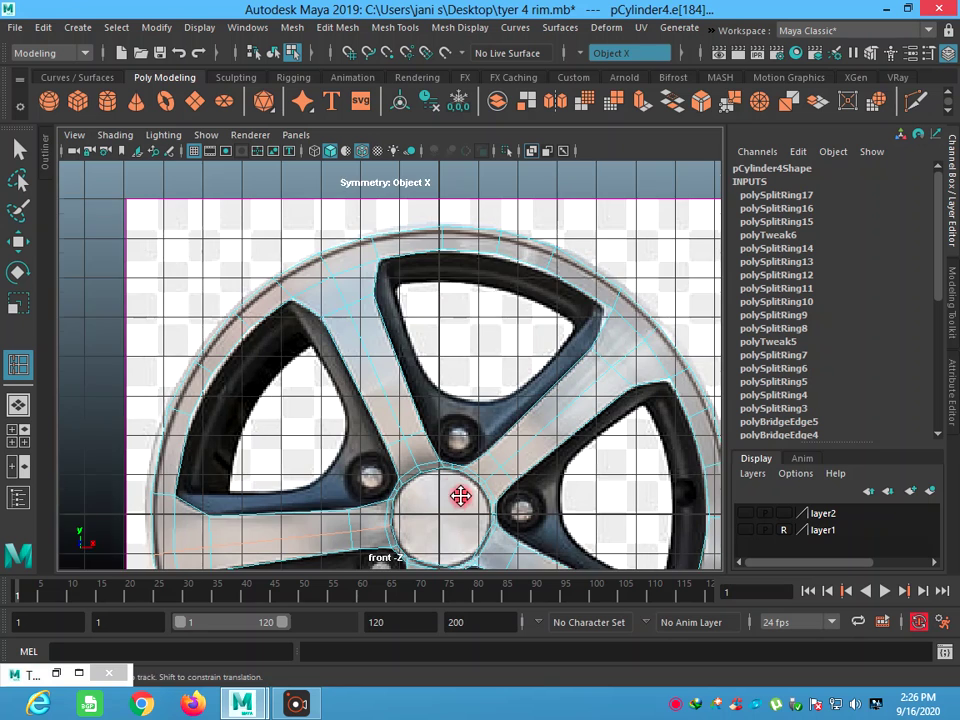
alt+middle_drag(461, 503, 407, 304)
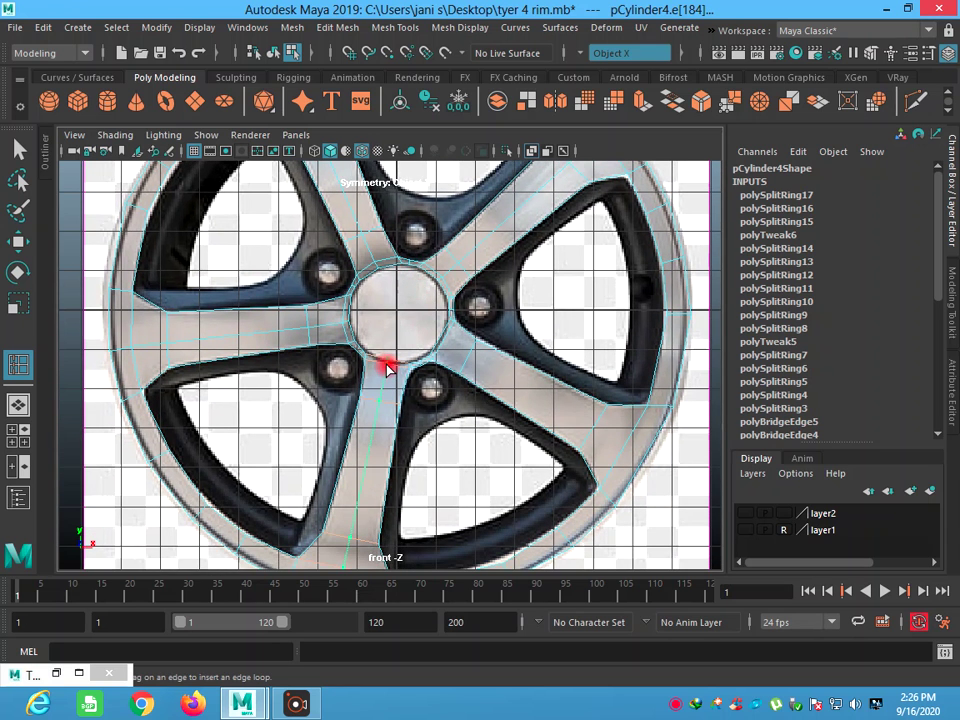
click(388, 368)
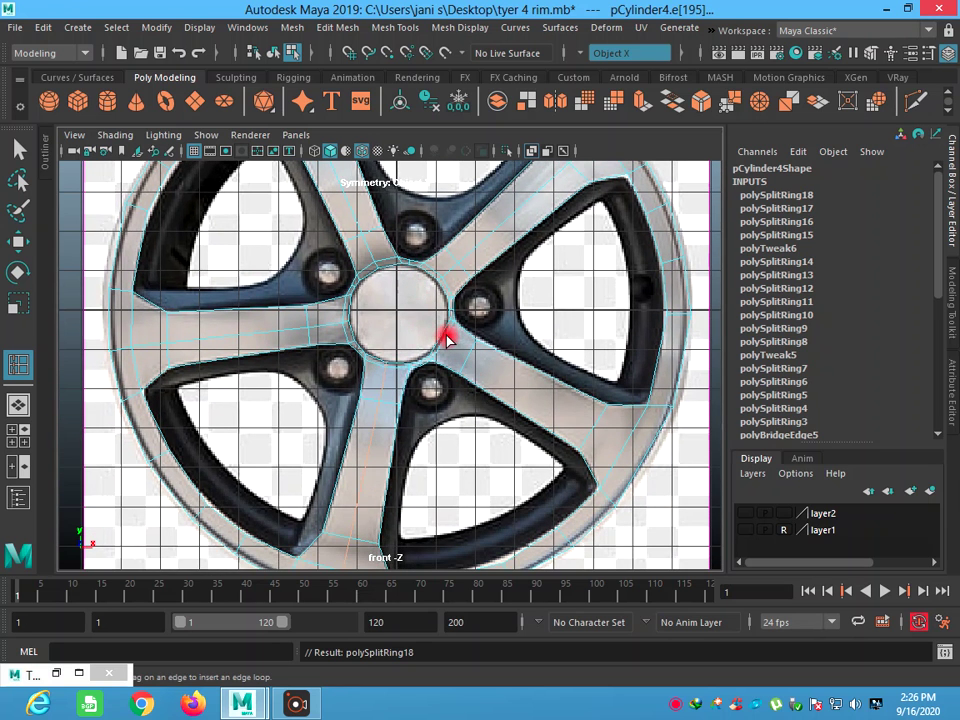
drag(447, 341, 445, 341)
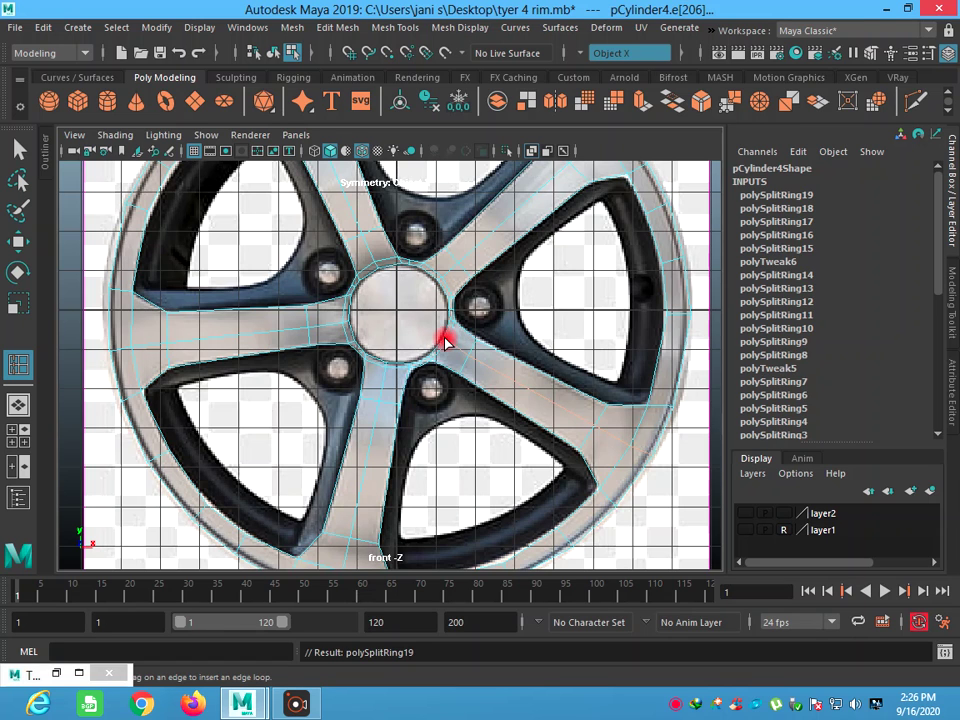
scroll(457, 352, down, 2)
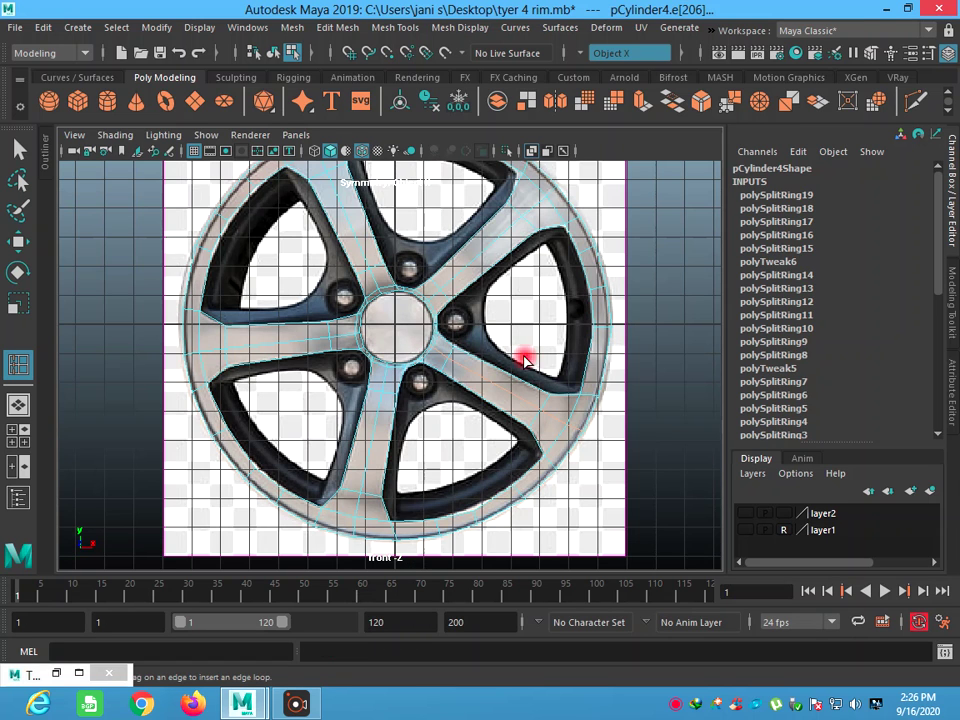
click(588, 365)
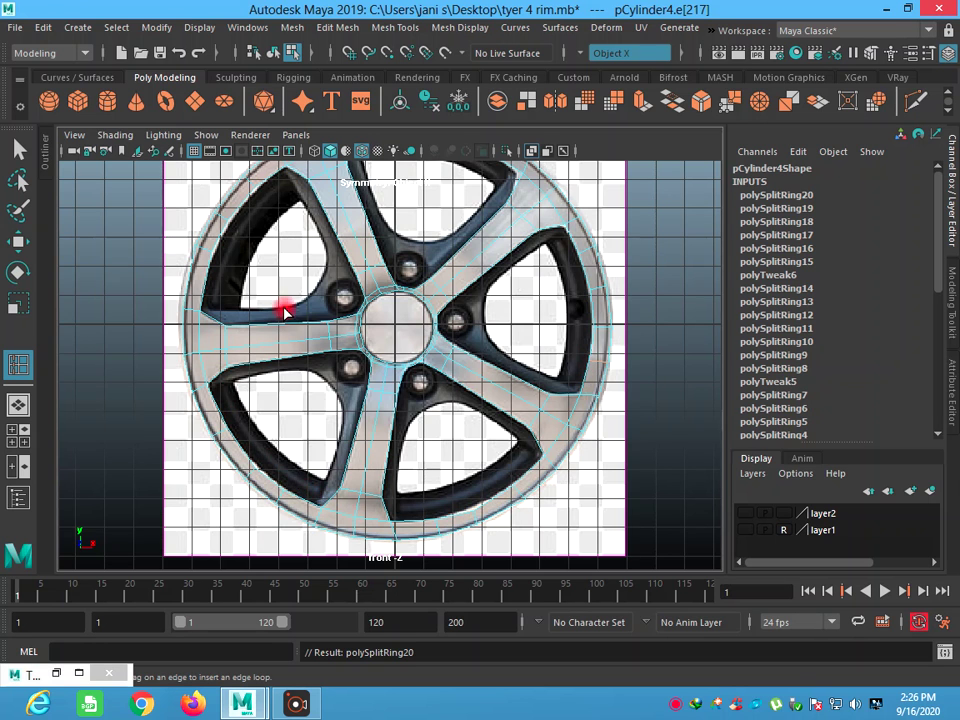
- Reframe the wheel, return to the Select tool and pick an edge next to the hub circle
alt+middle_drag(293, 305, 302, 418)
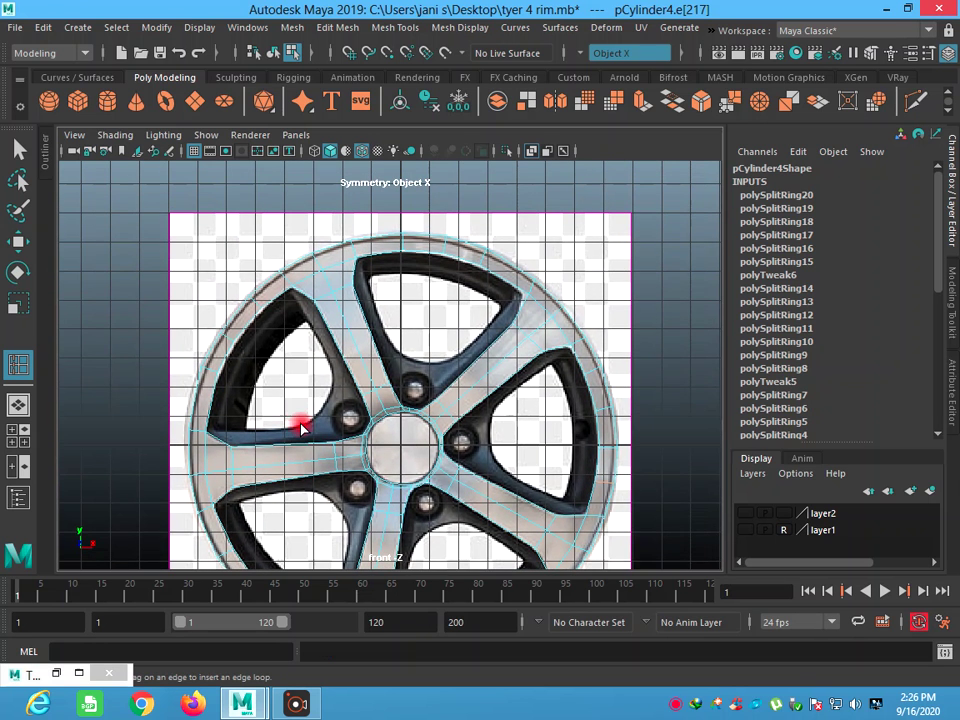
scroll(407, 450, up, 2)
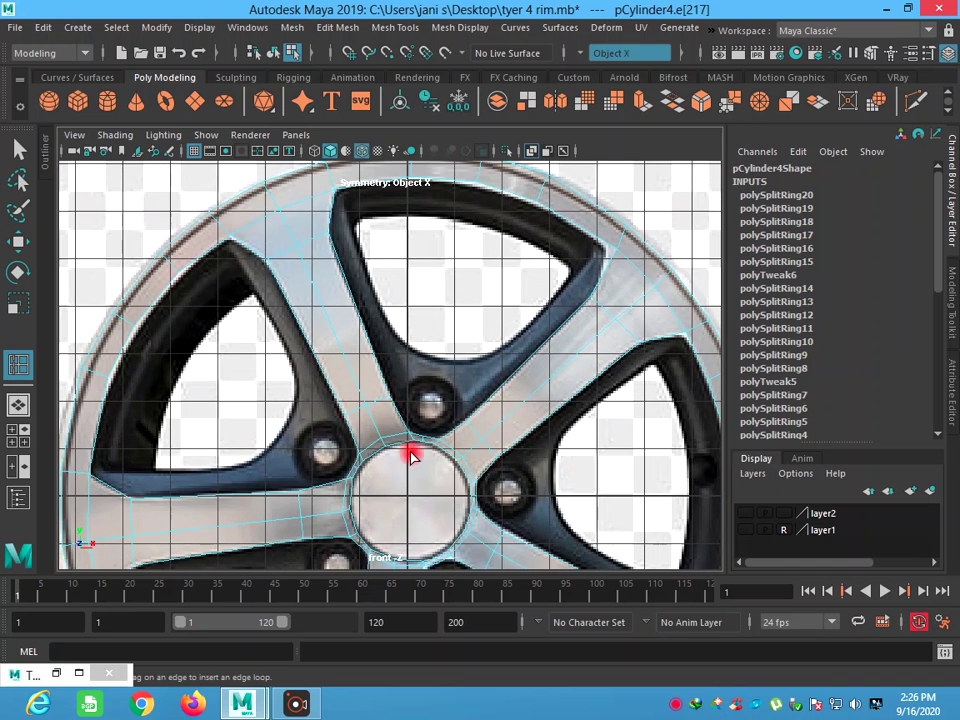
alt+middle_drag(450, 460, 454, 336)
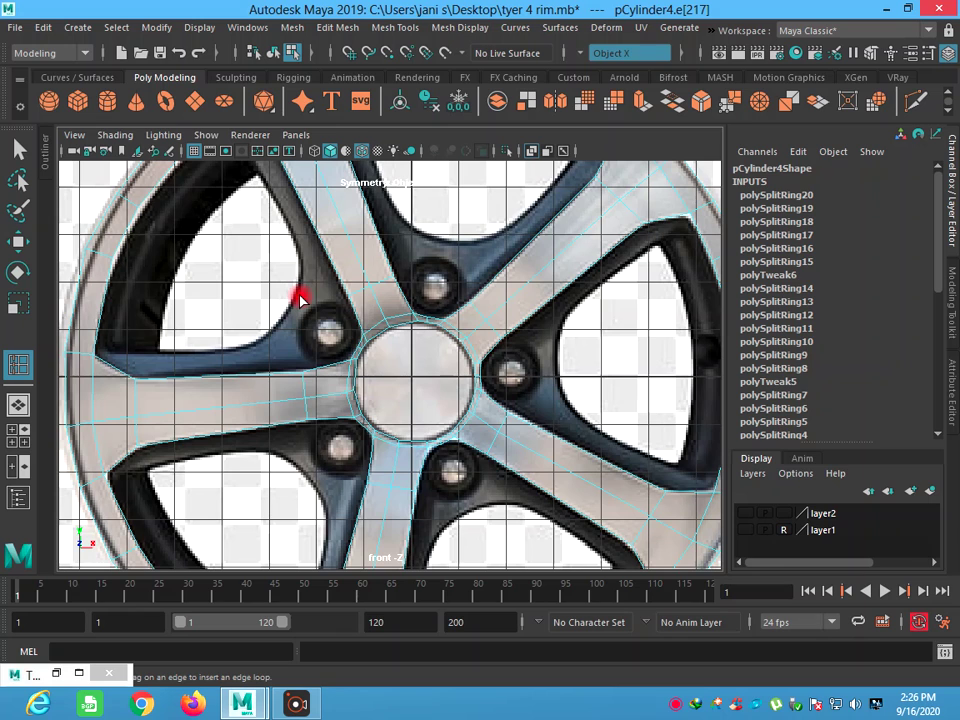
right_click(379, 348)
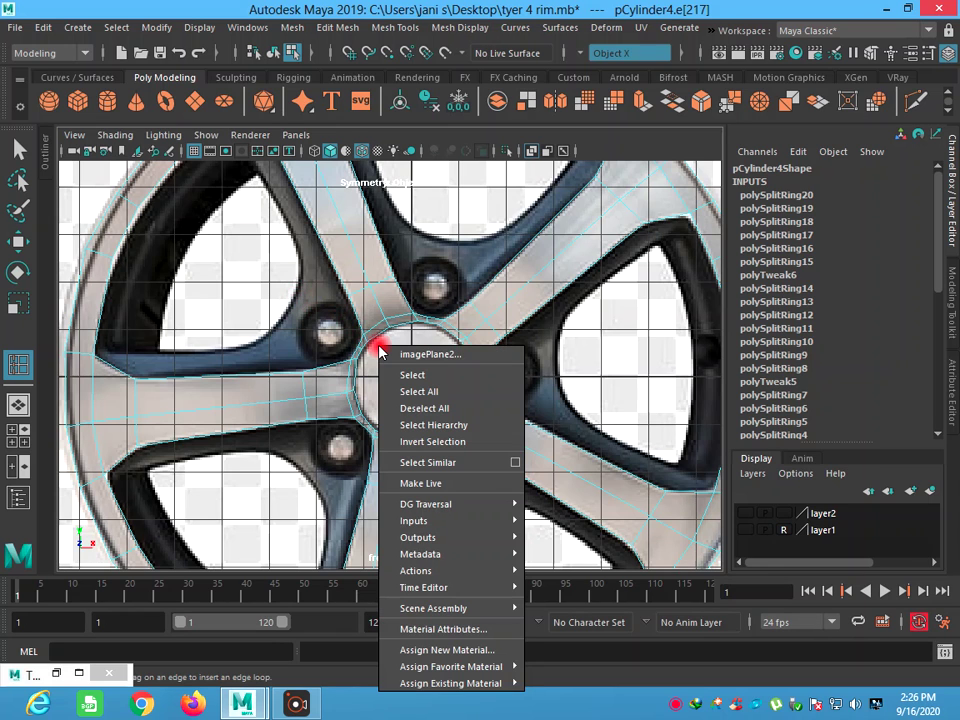
click(285, 305)
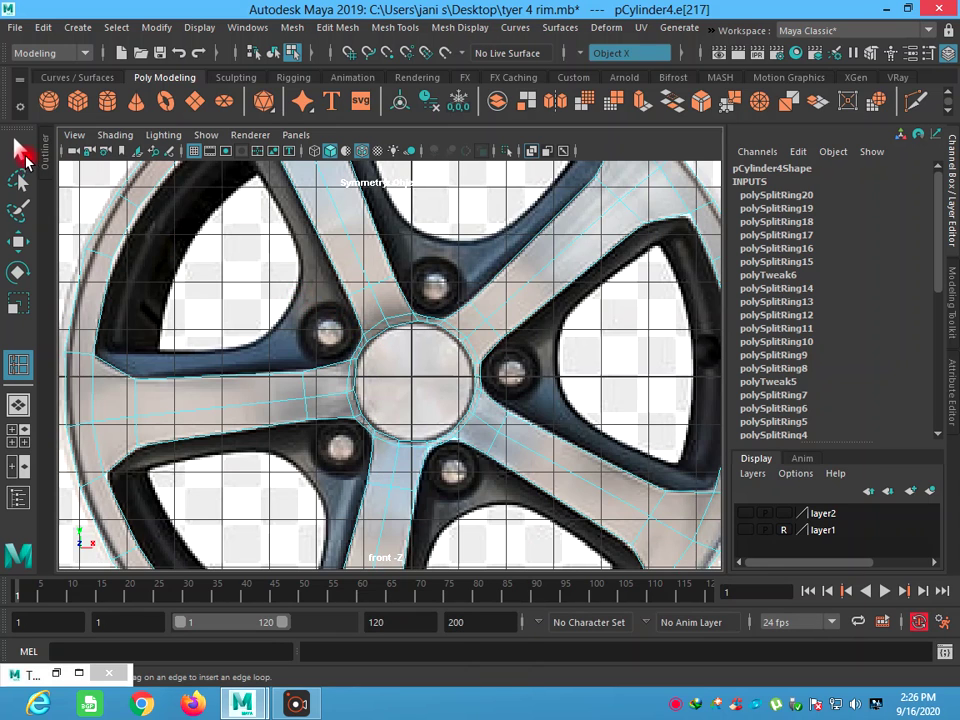
click(19, 150)
right_click(410, 360)
click(392, 326)
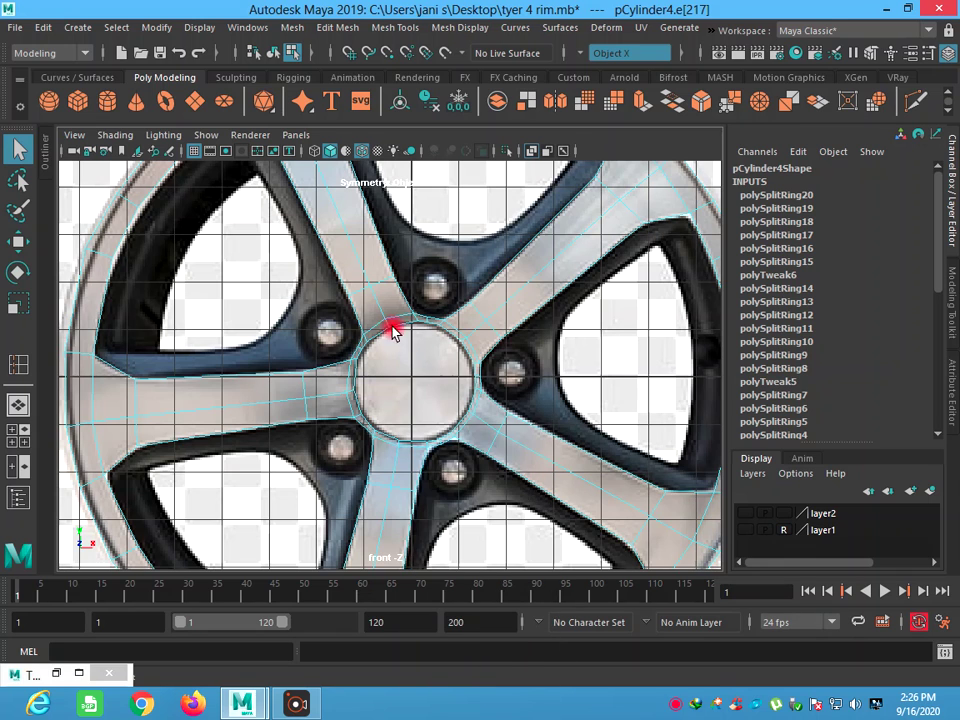
- In vertex mode, move the left-side hub-ring vertices onto the hub outline
right_drag(383, 244, 379, 215)
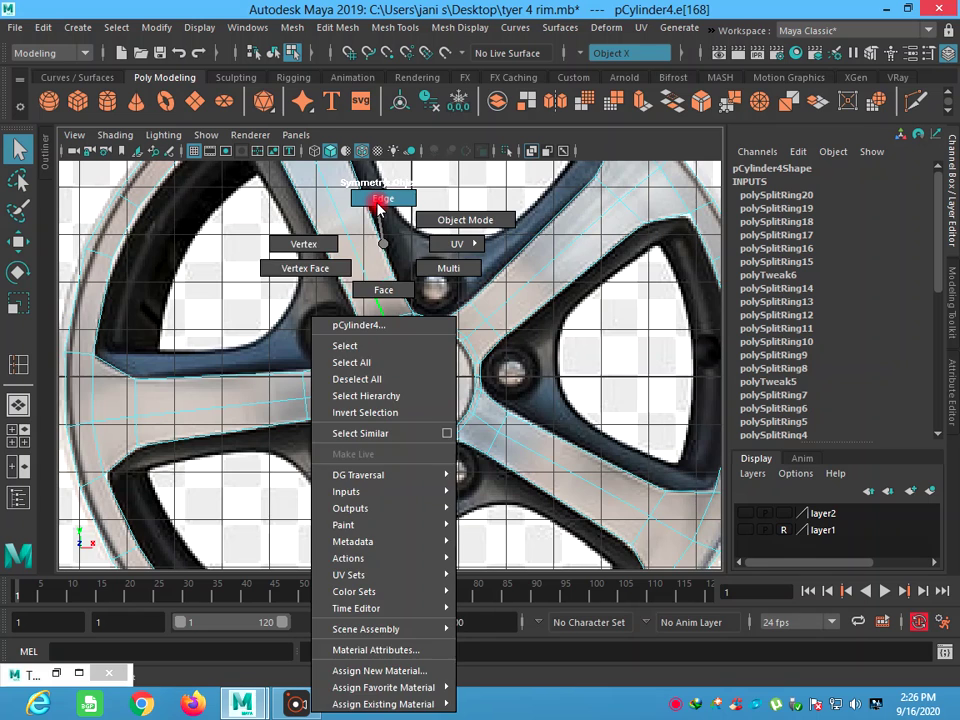
right_drag(373, 334, 313, 256)
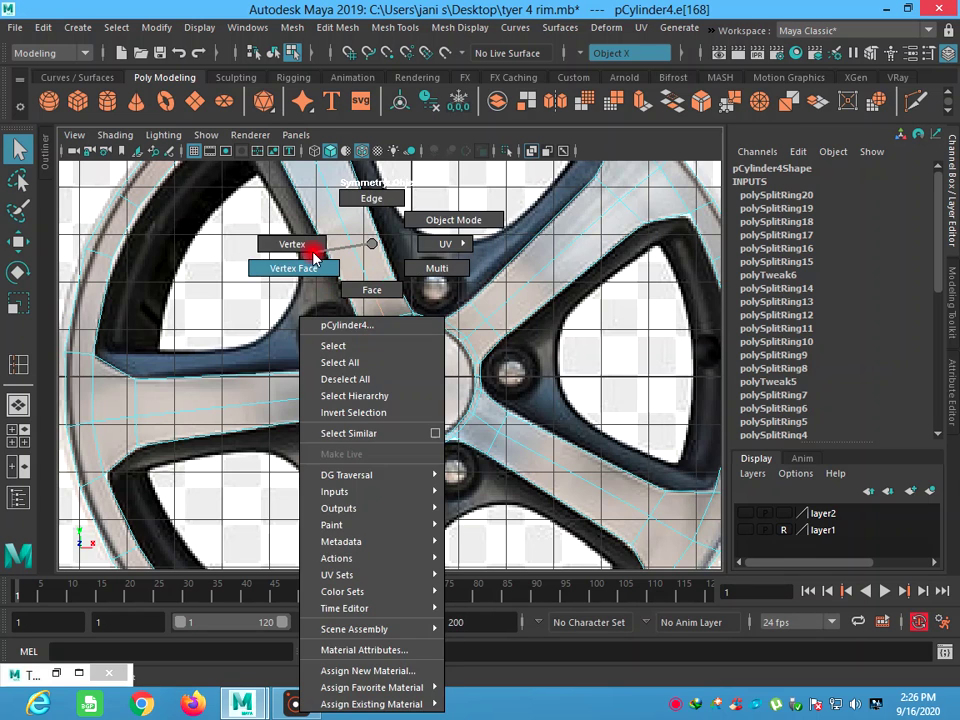
scroll(327, 358, up, 3)
scroll(327, 360, up, 3)
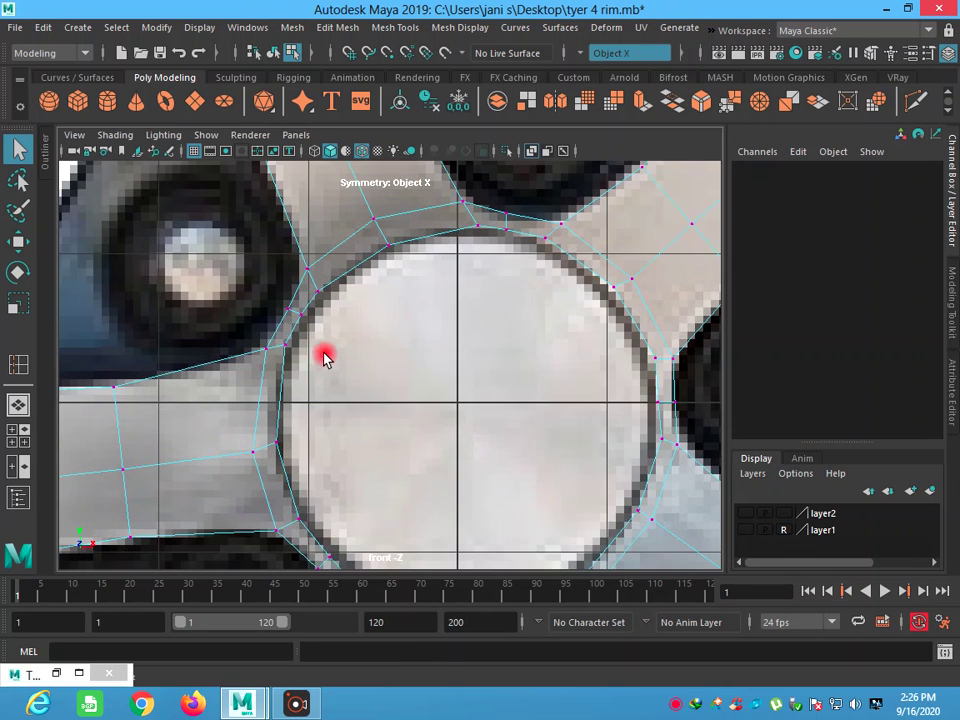
scroll(279, 313, up, 2)
scroll(354, 396, up, 2)
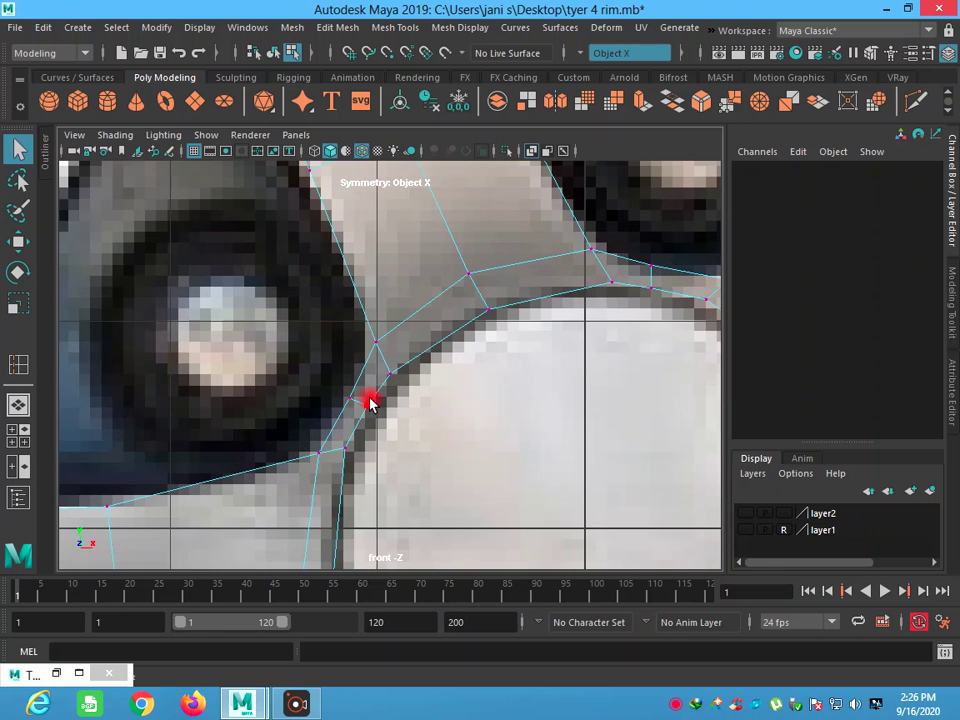
click(368, 405)
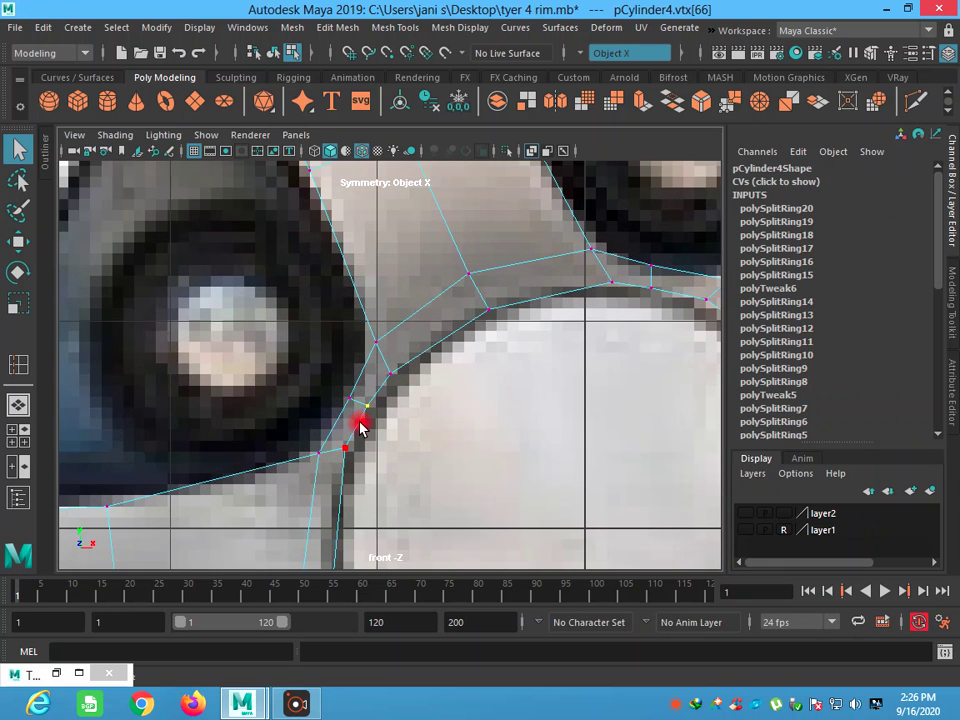
click(20, 245)
drag(373, 400, 376, 402)
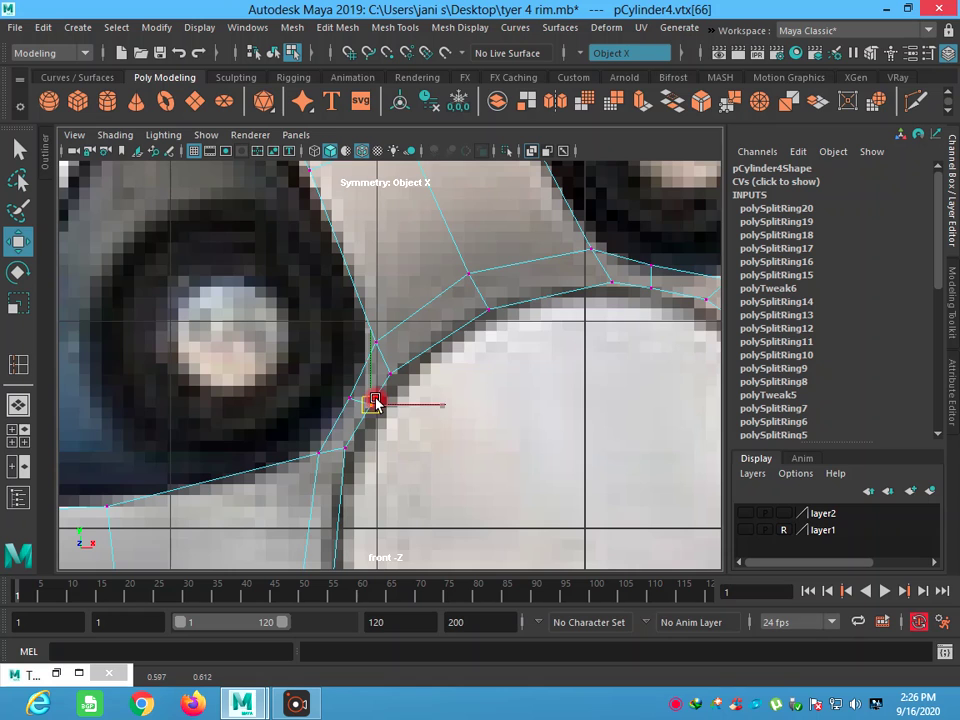
click(348, 452)
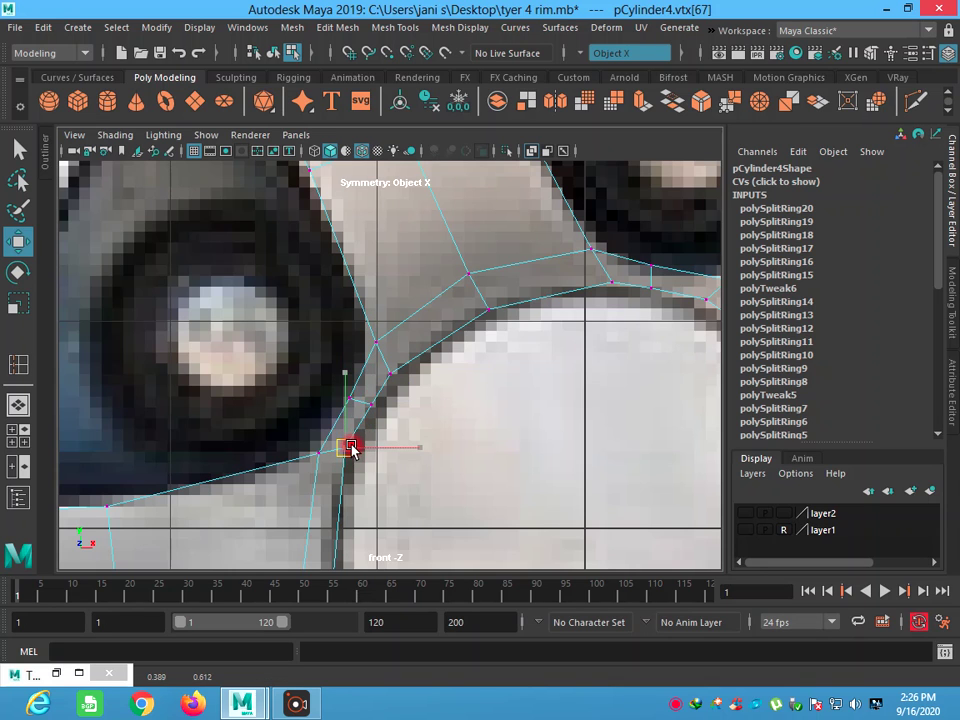
drag(355, 455, 388, 346)
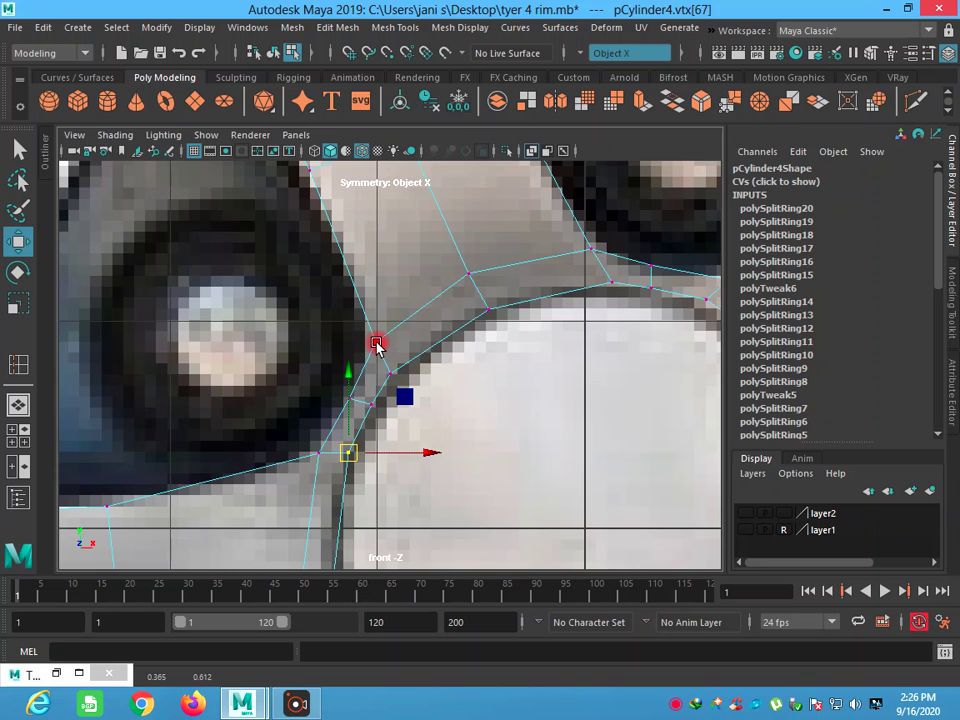
- Align the vertices at the top of the hub ring to the reference circle
click(376, 345)
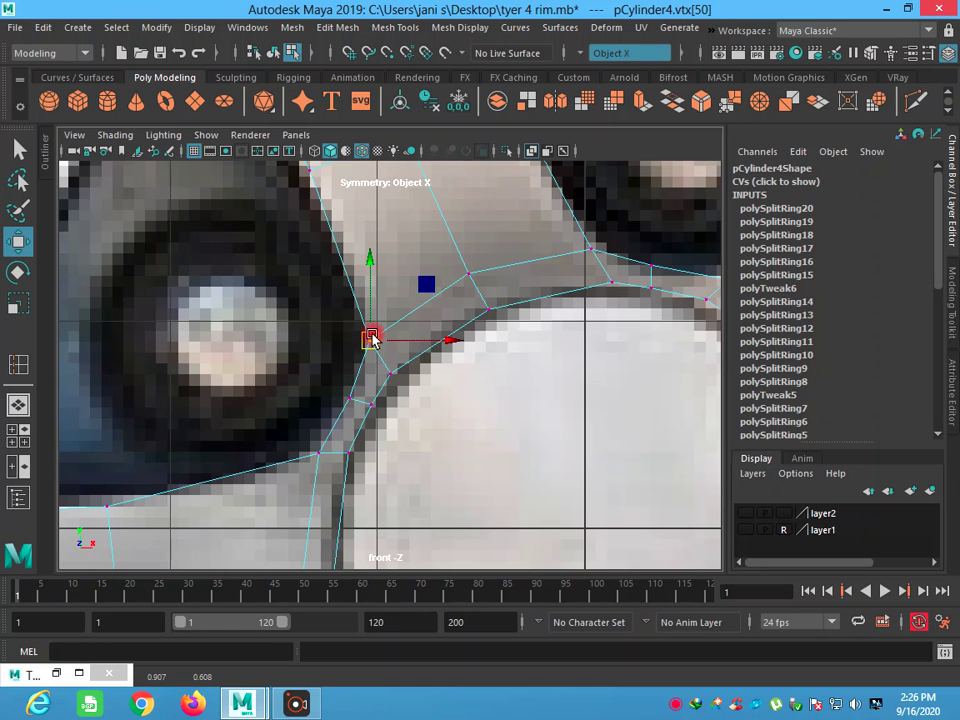
scroll(447, 388, down, 3)
scroll(510, 405, up, 2)
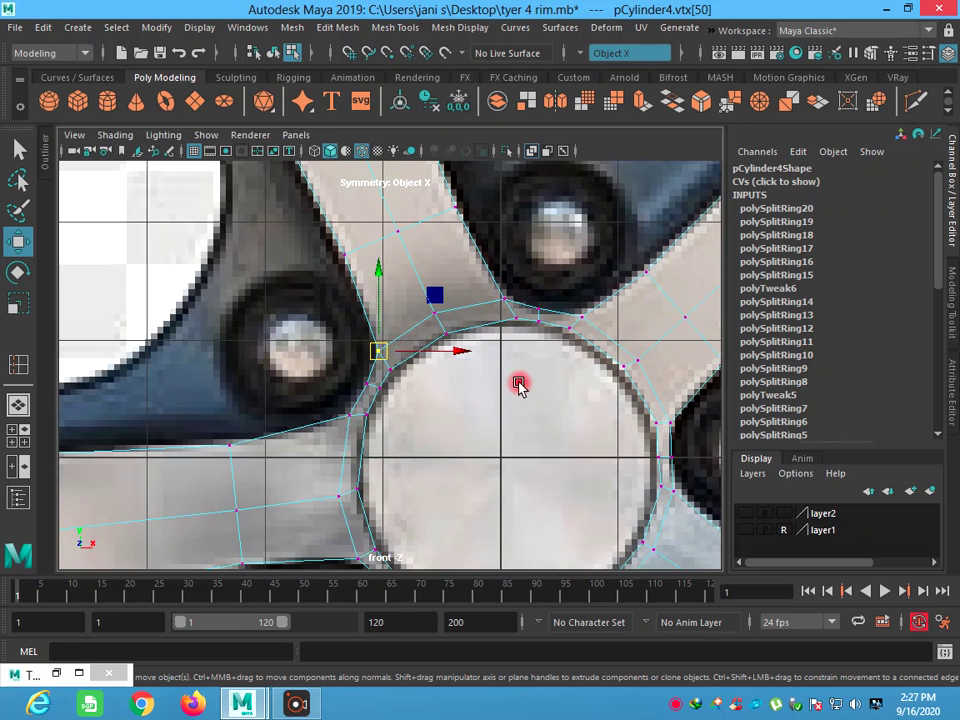
scroll(519, 385, up, 1)
click(540, 310)
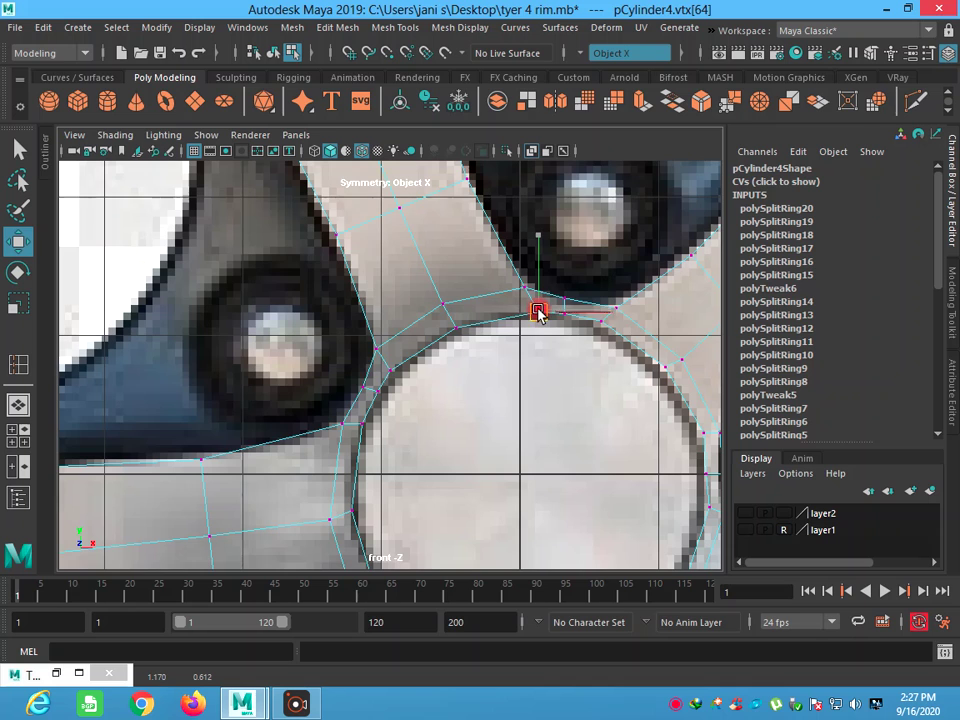
drag(538, 312, 570, 312)
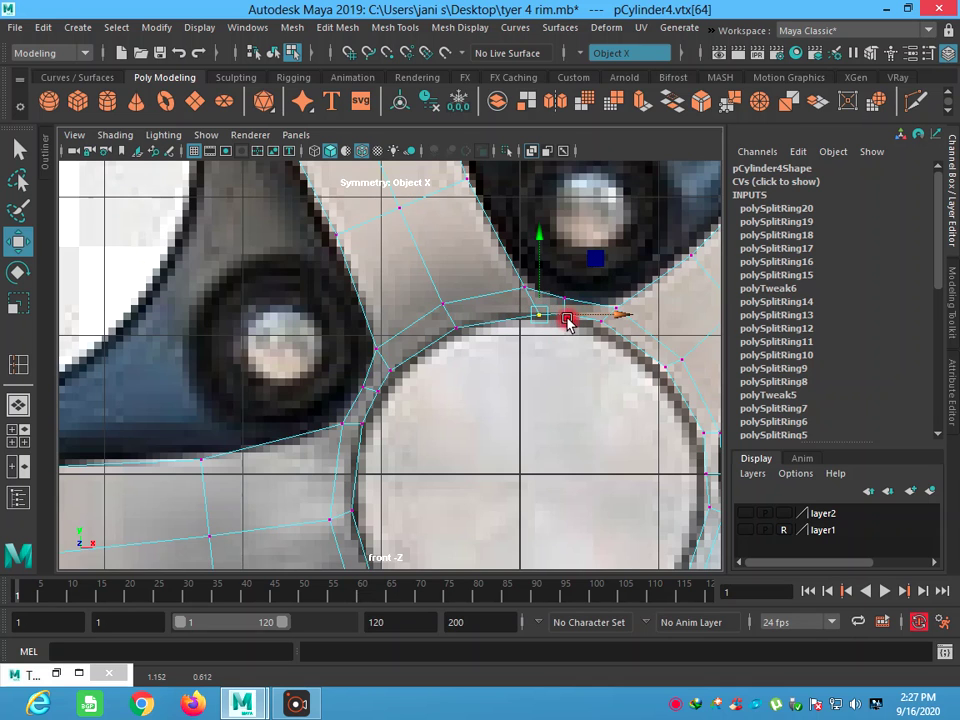
click(572, 322)
click(567, 314)
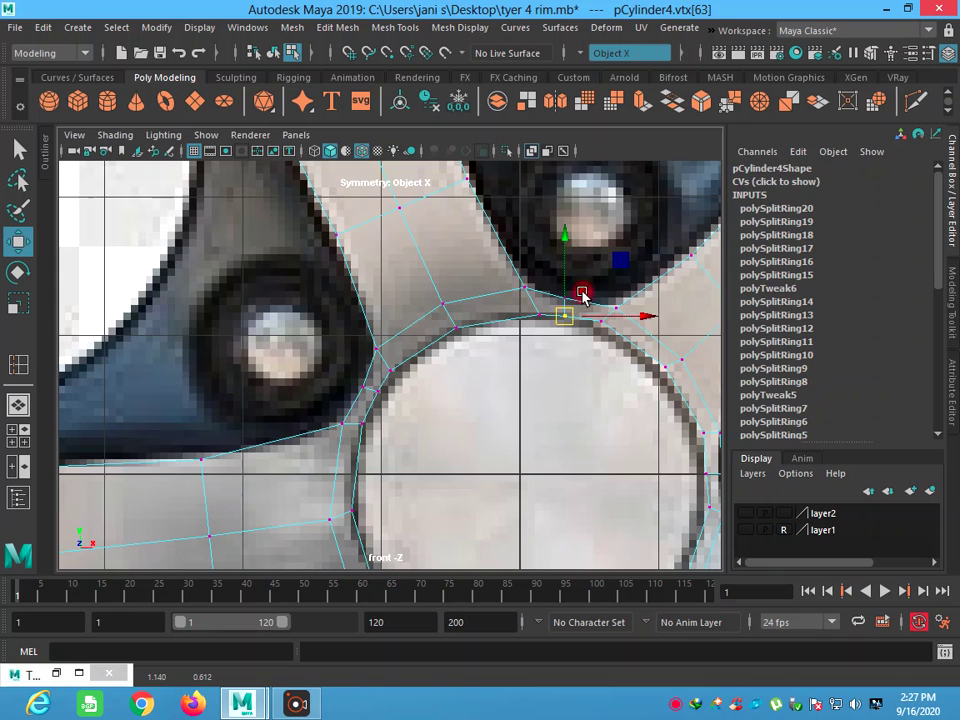
click(564, 298)
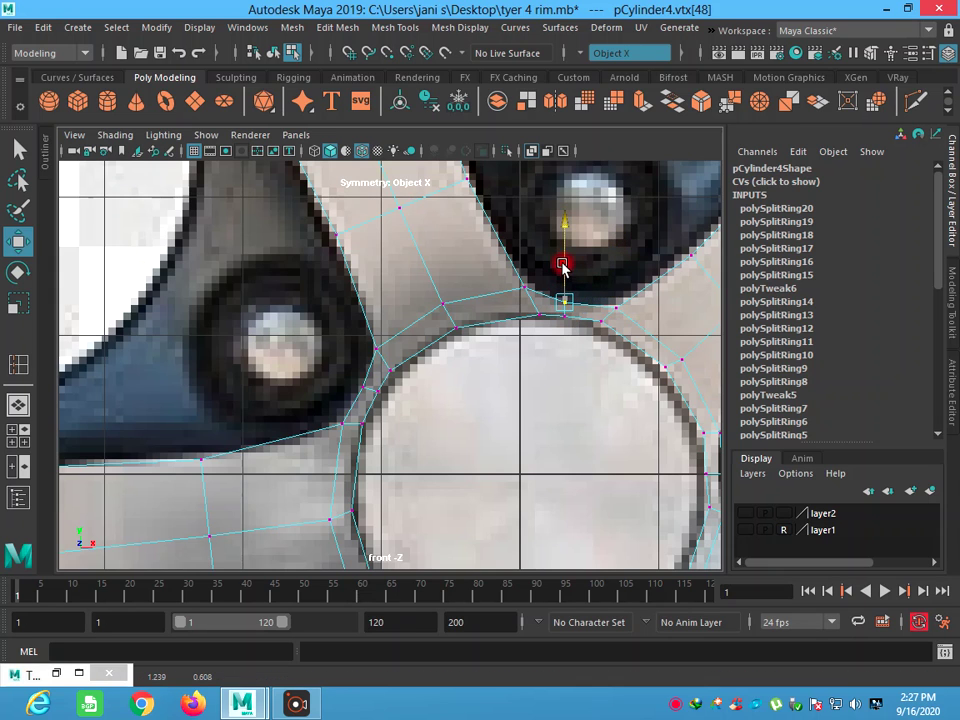
click(604, 322)
click(604, 321)
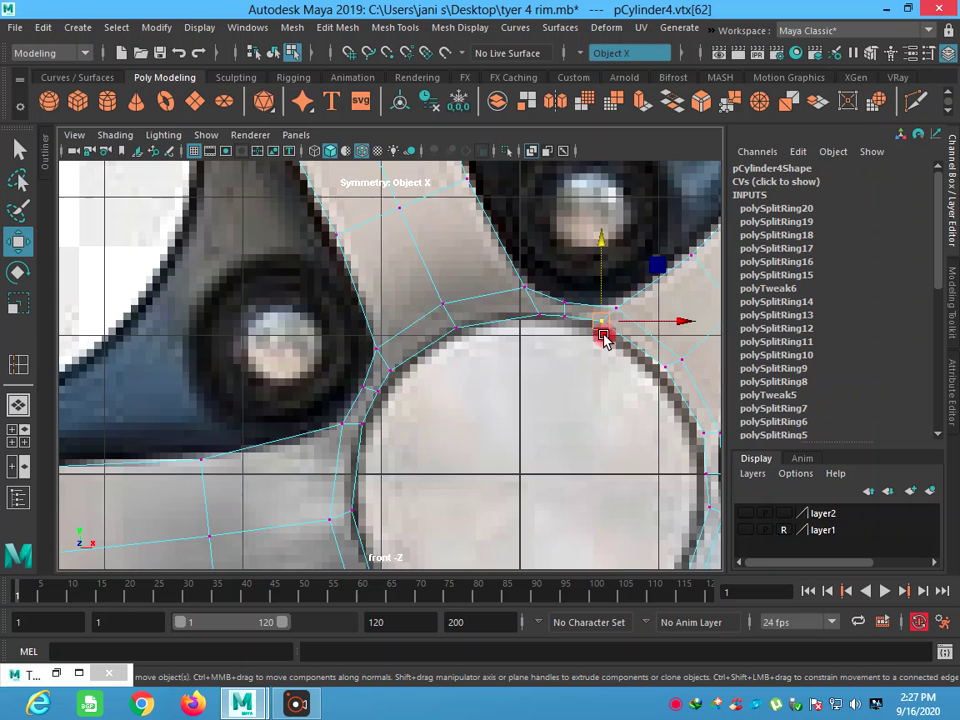
- Slide the right-side and bottom hub-ring vertices onto the hub outline
mouse_move(628, 392)
alt+middle_down()
mouse_move(514, 356)
mouse_move(476, 332)
alt+middle_up()
click(503, 305)
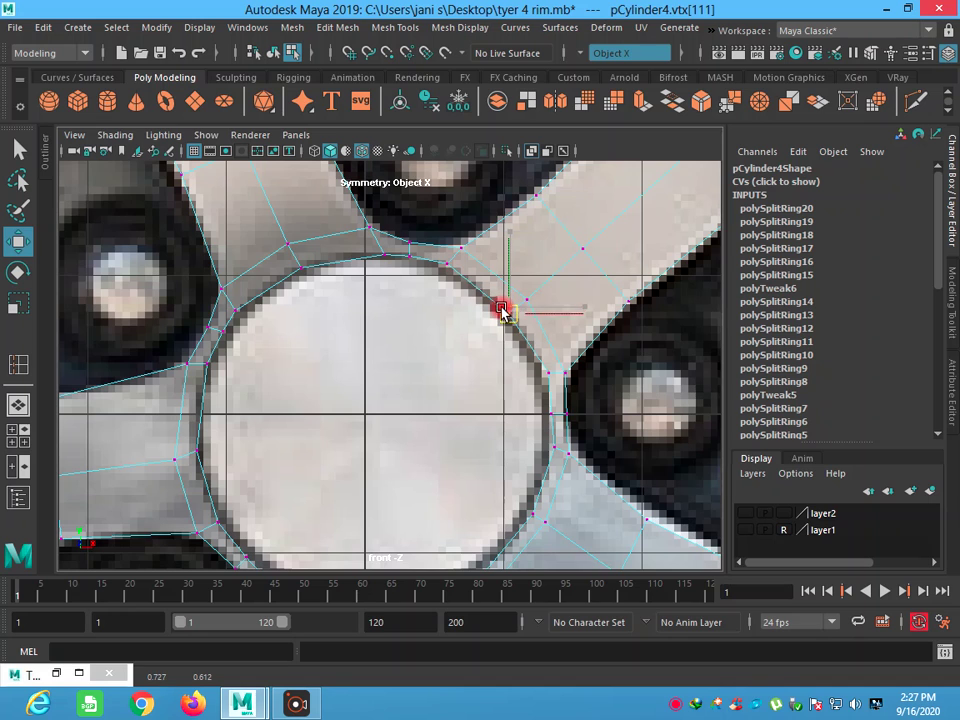
drag(503, 305, 549, 380)
click(550, 374)
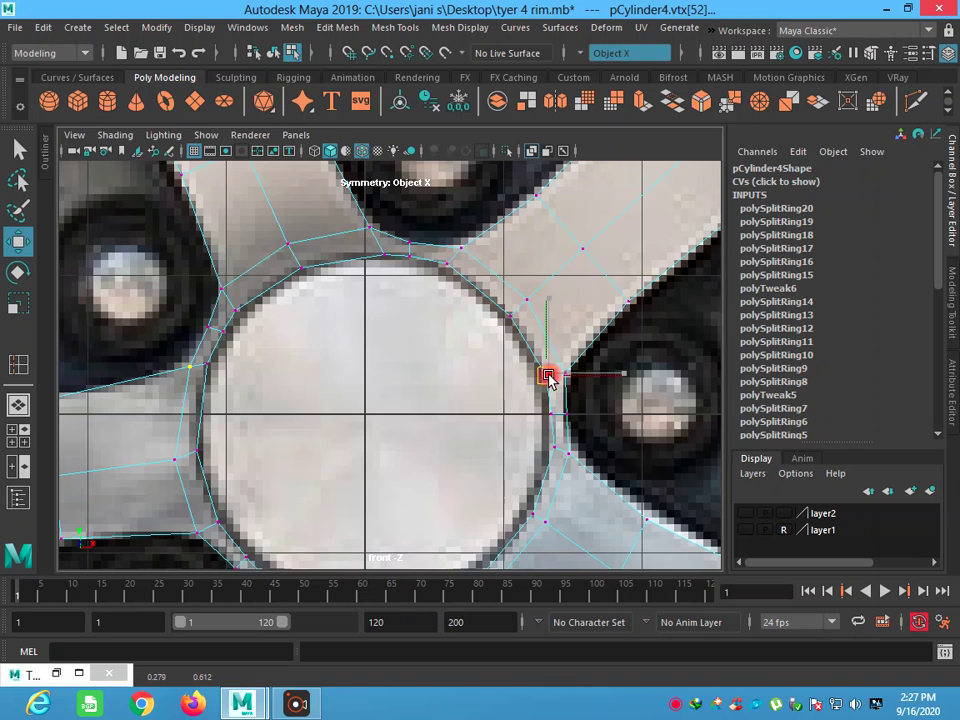
click(550, 447)
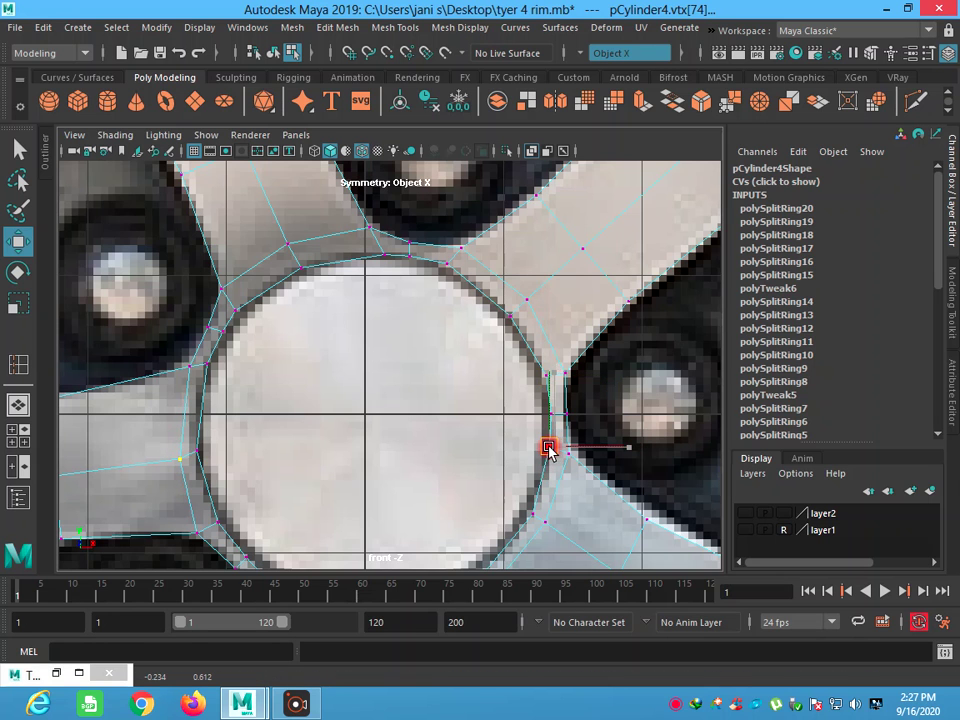
alt+middle_drag(542, 493, 621, 354)
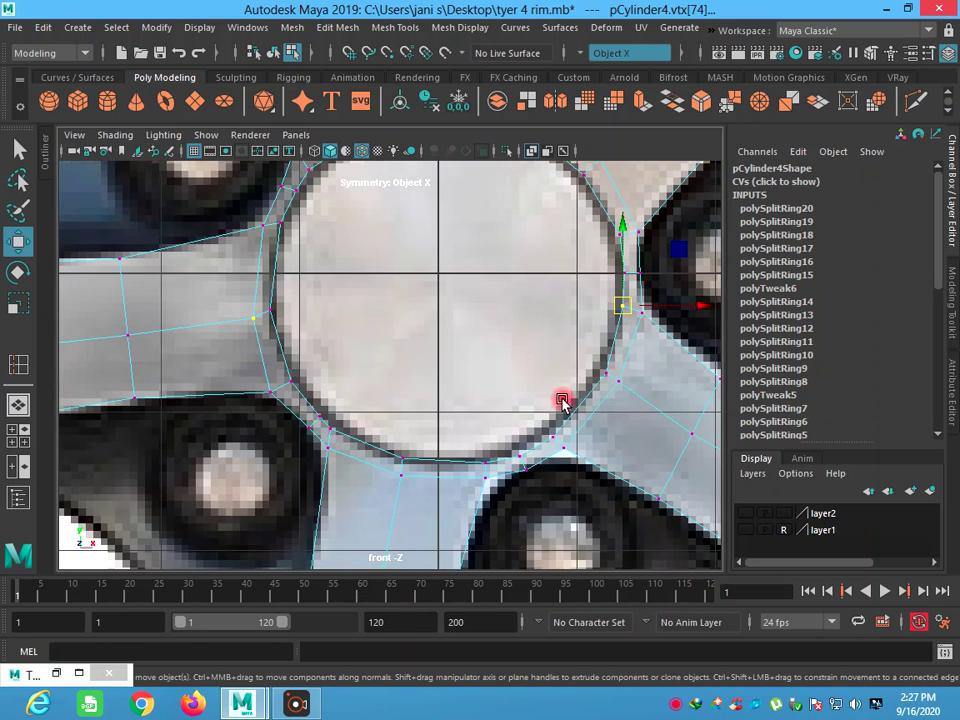
click(521, 449)
drag(521, 447, 395, 444)
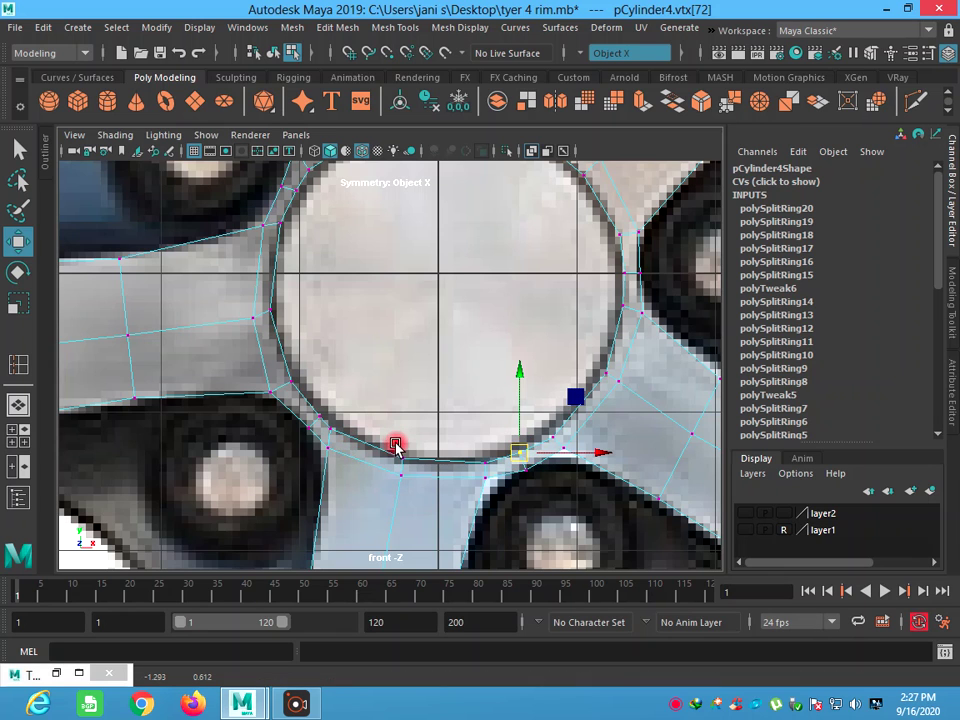
click(489, 478)
drag(489, 480, 491, 490)
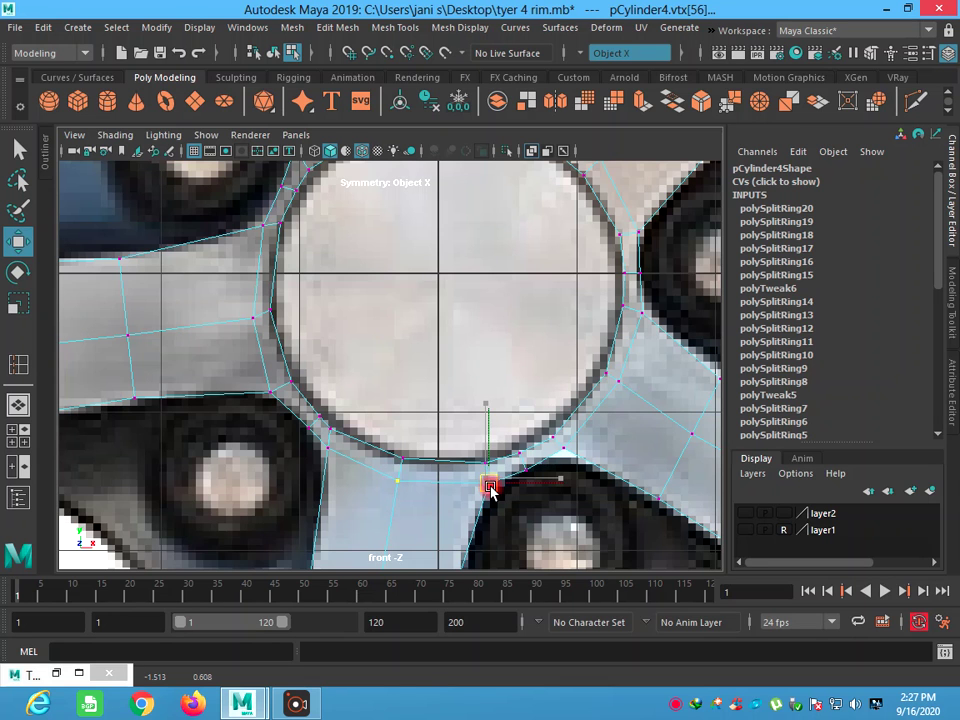
click(494, 486)
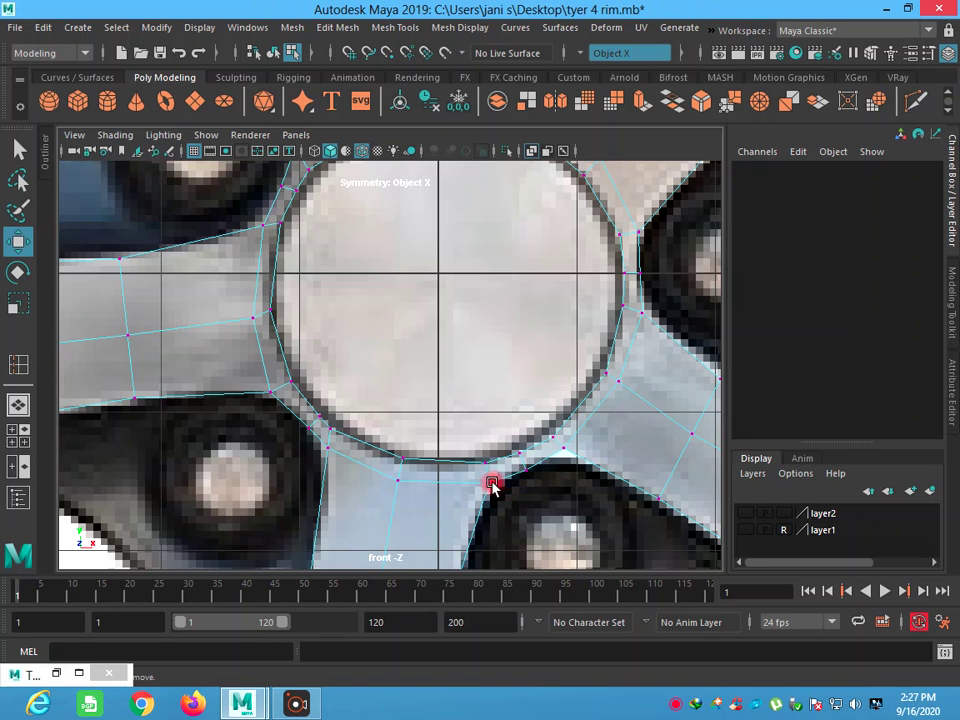
- Recenter the view on the hub and switch to the Insert Edge Loop tool
click(492, 486)
scroll(490, 482, down, 1)
scroll(485, 481, down, 2)
scroll(472, 465, down, 2)
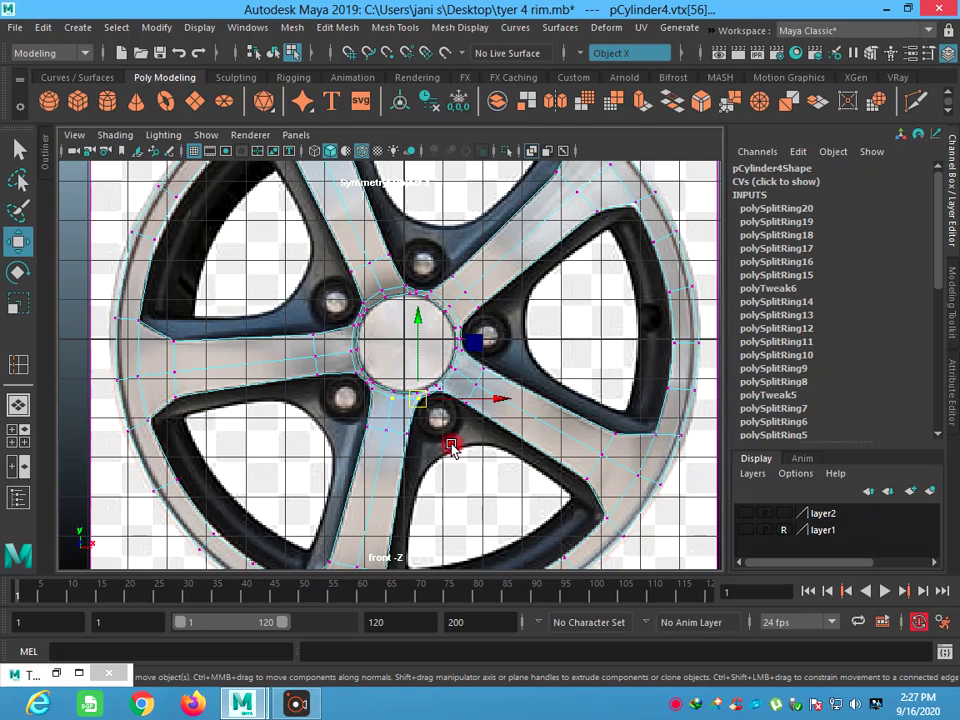
scroll(452, 449, down, 2)
scroll(452, 440, up, 2)
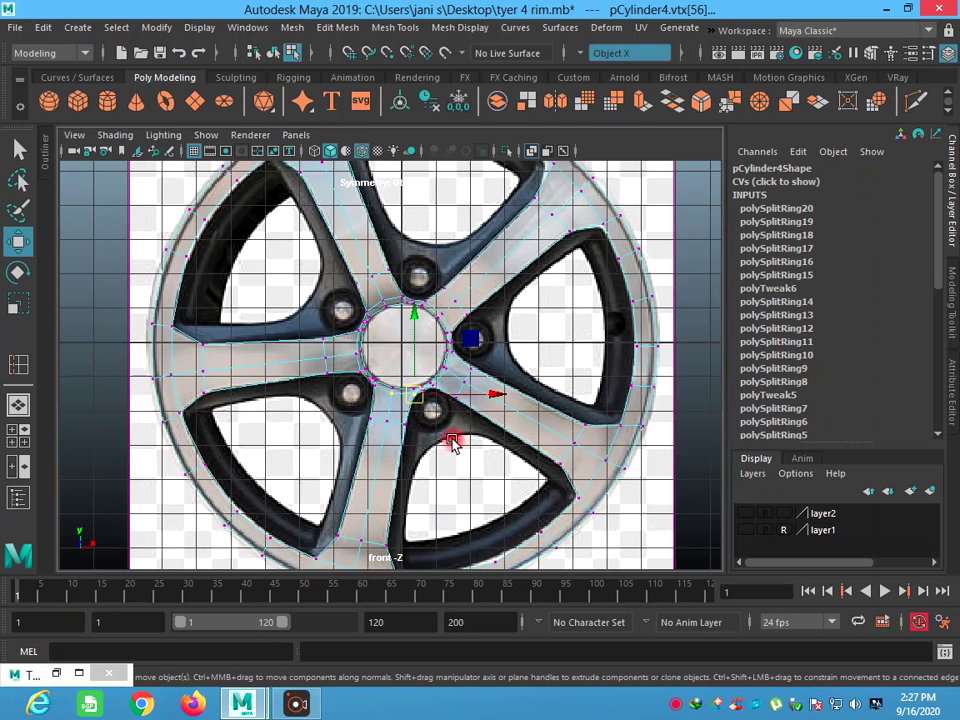
scroll(452, 400, up, 1)
alt+middle_drag(416, 311, 449, 401)
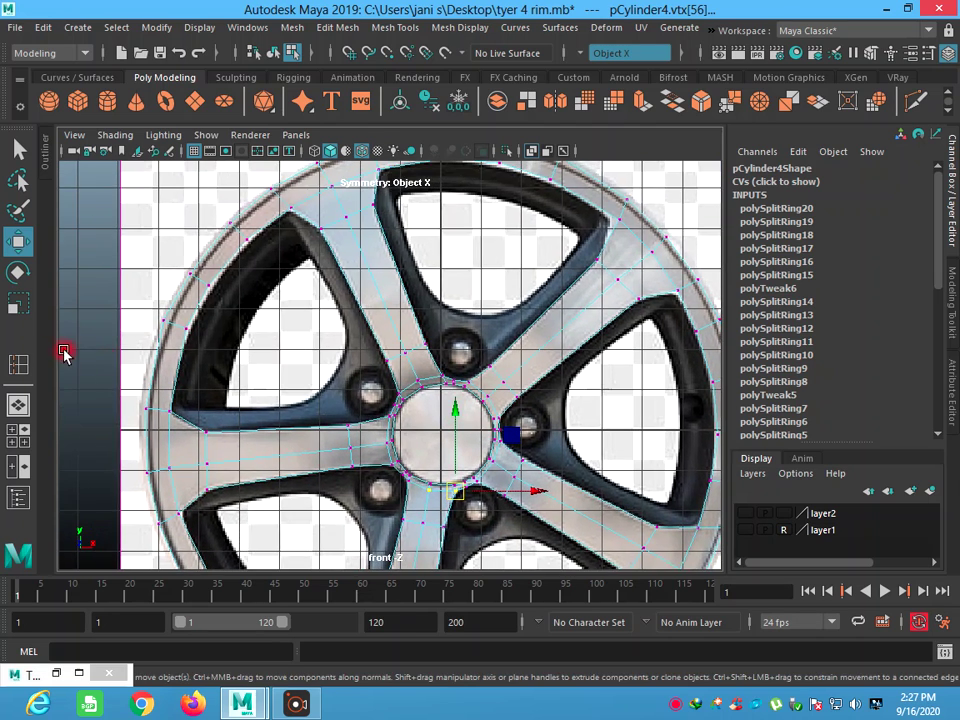
click(22, 366)
- Turn off Insert with edge flow in the Insert Edge Loop tool settings
double_click(27, 370)
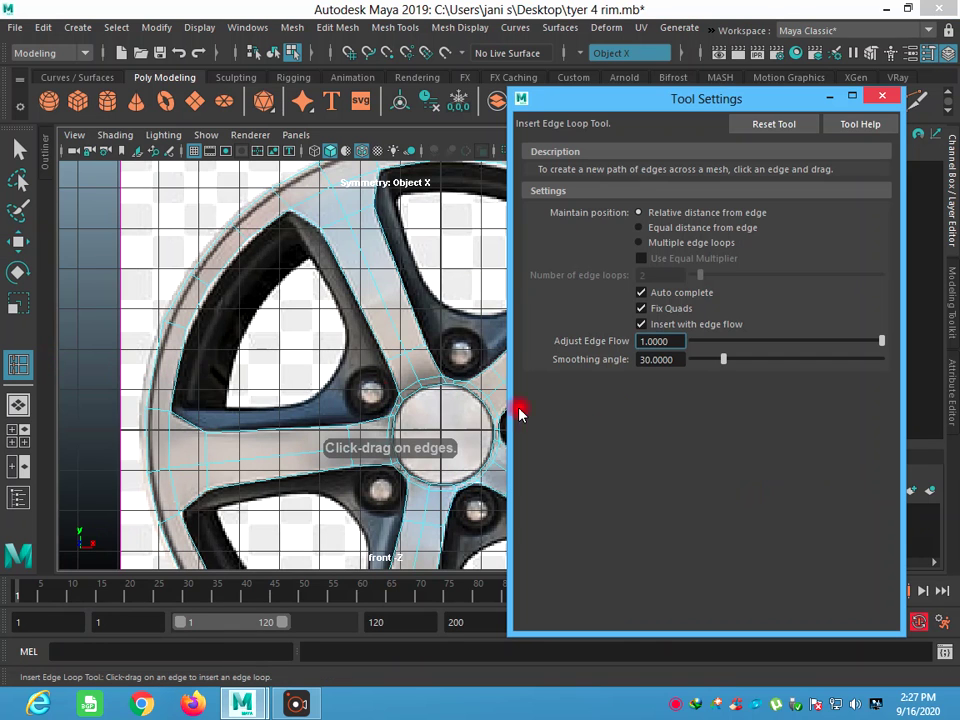
click(650, 324)
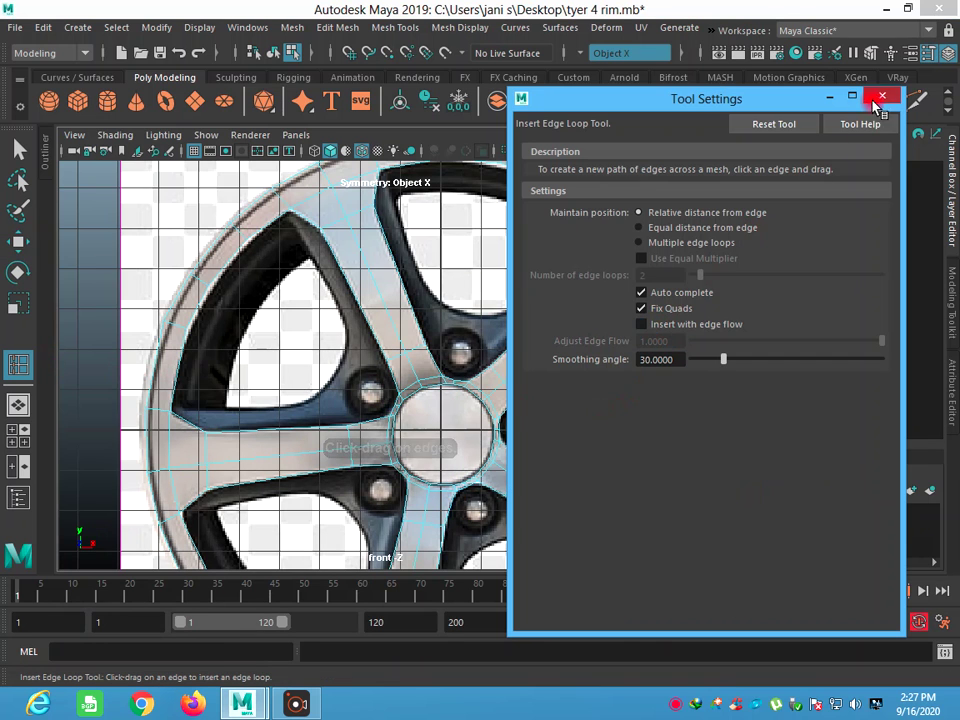
click(882, 96)
- Return to edge mode with the Select tool and pick edges on the spokes around the hub
right_click(380, 286)
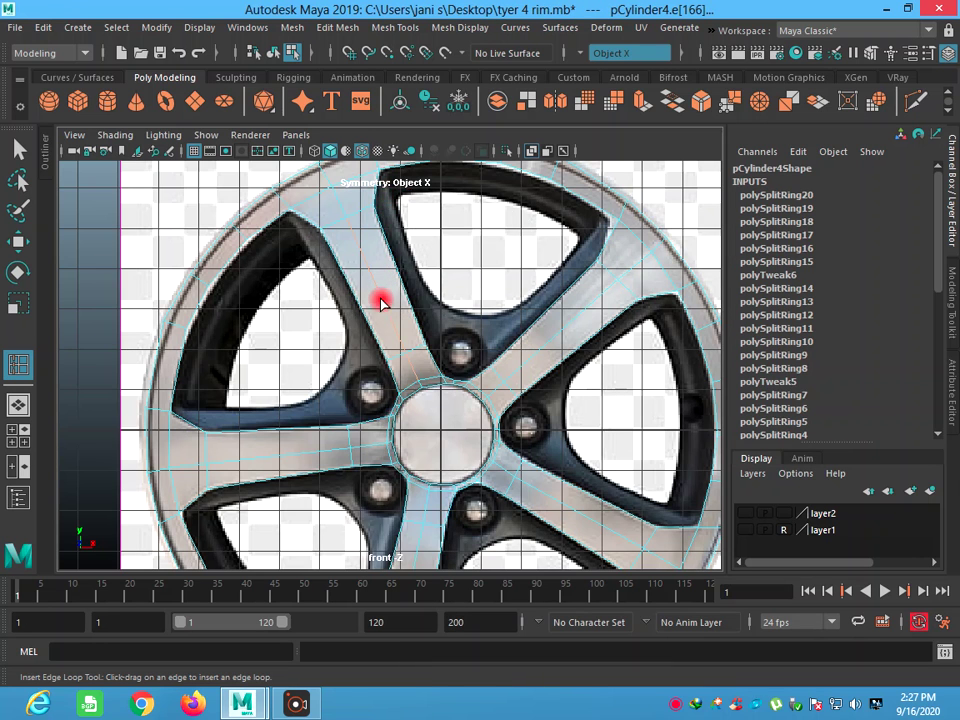
scroll(372, 315, down, 3)
scroll(368, 358, up, 2)
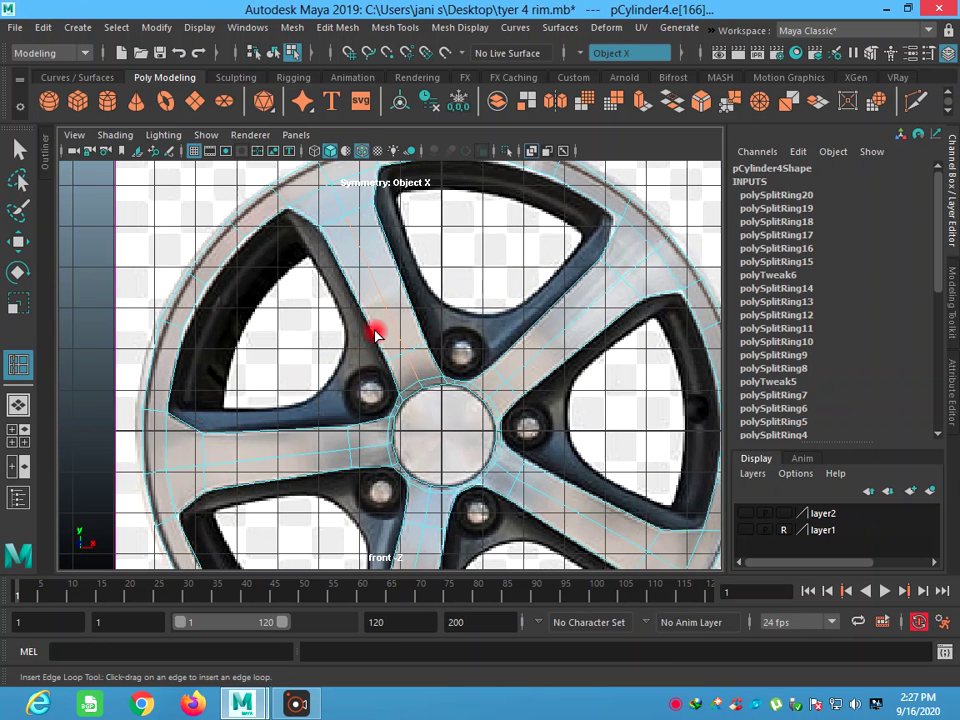
click(18, 149)
click(372, 340)
click(372, 341)
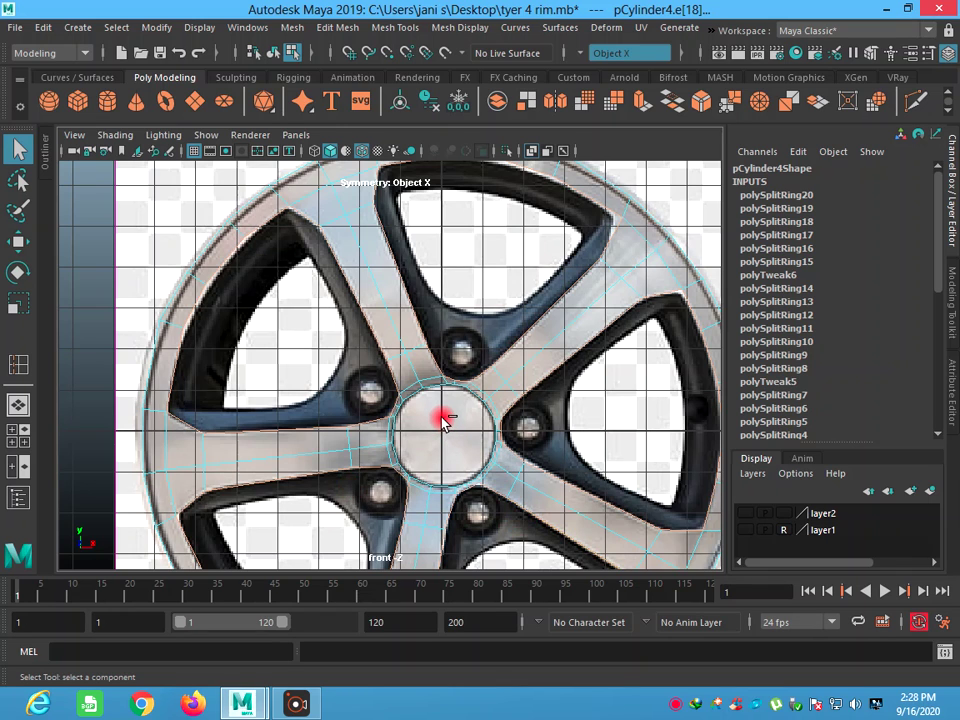
- Extrude the hub edge loop, push it back along X for depth, then extrude again
key(ctrl+e)
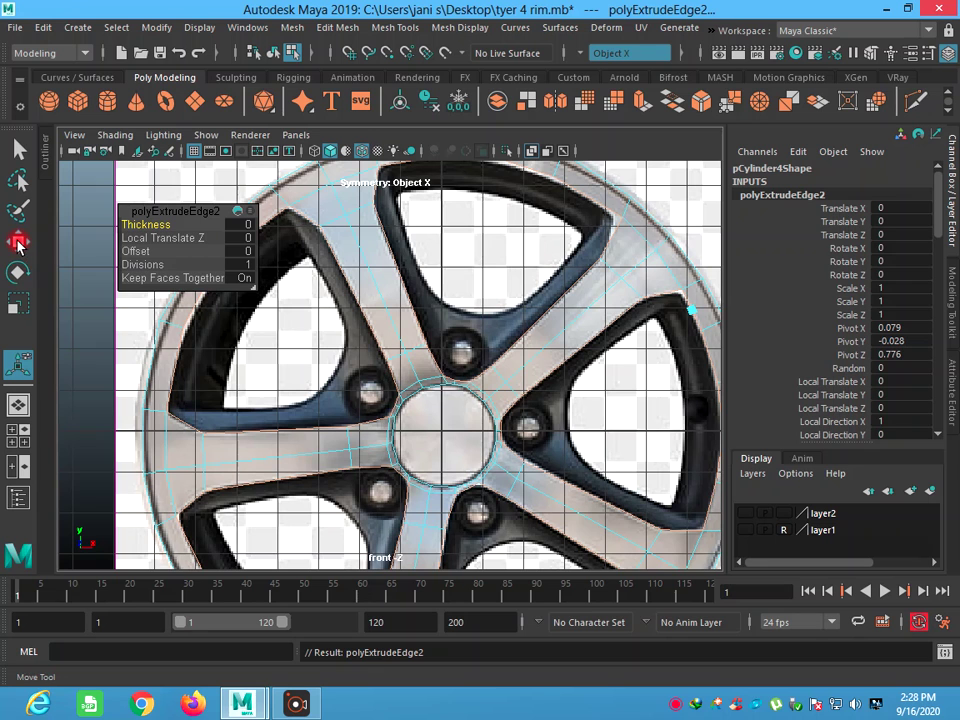
click(18, 243)
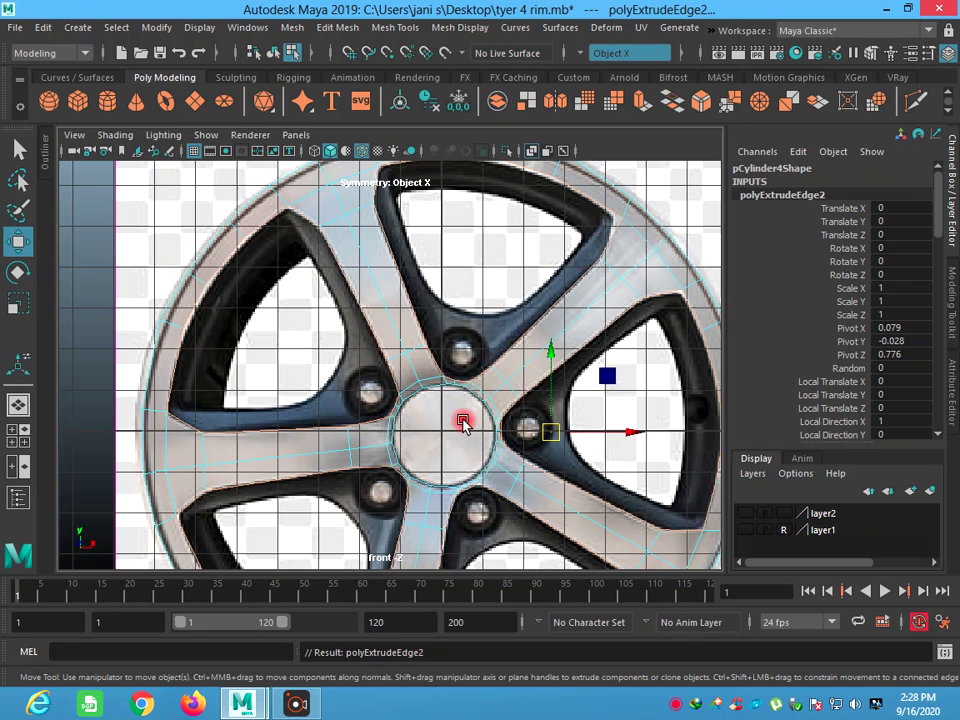
key(space)
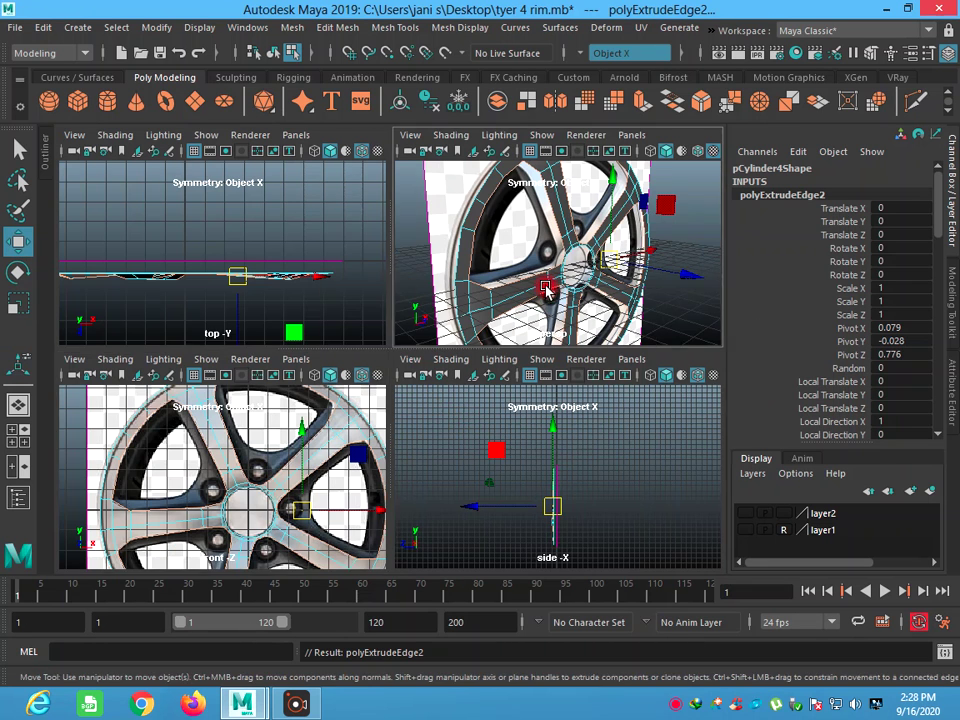
key(space)
alt+drag(401, 315, 471, 378)
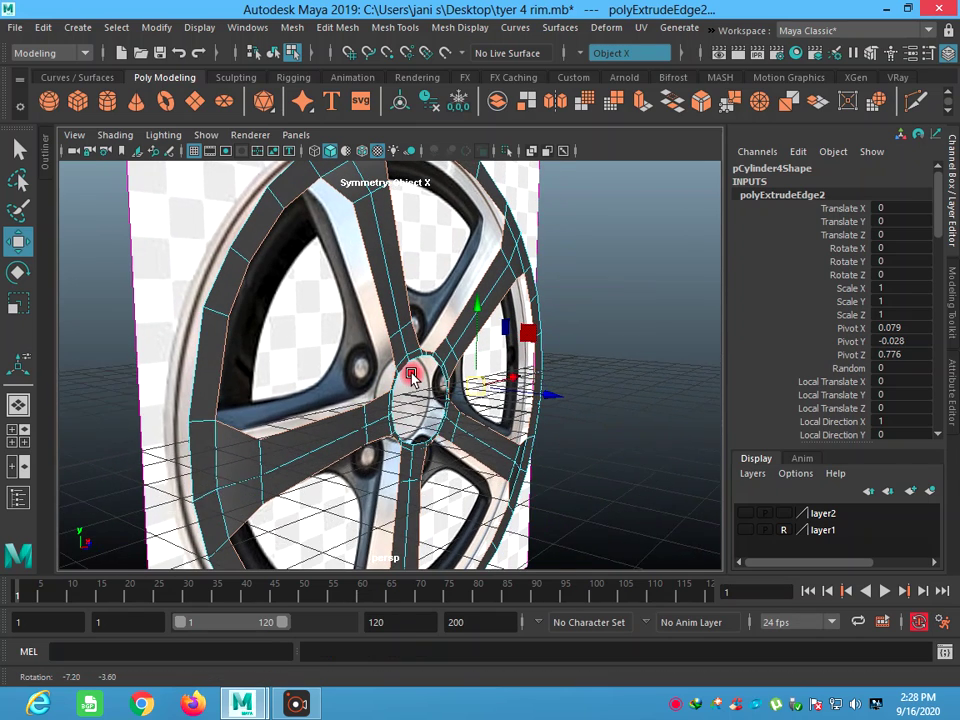
drag(512, 382, 502, 381)
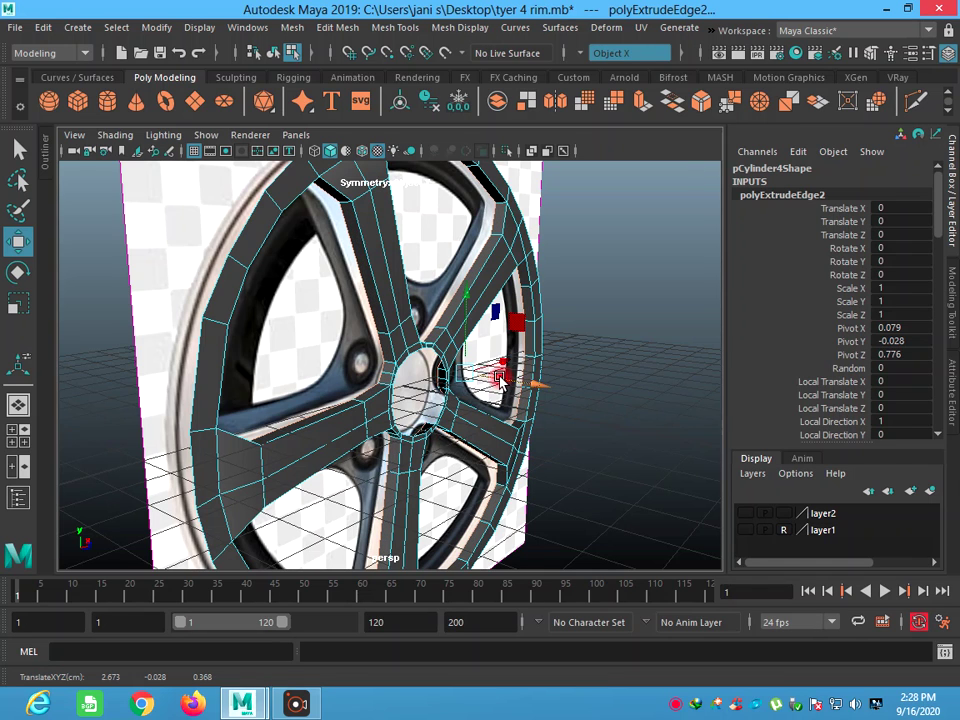
key(ctrl+e)
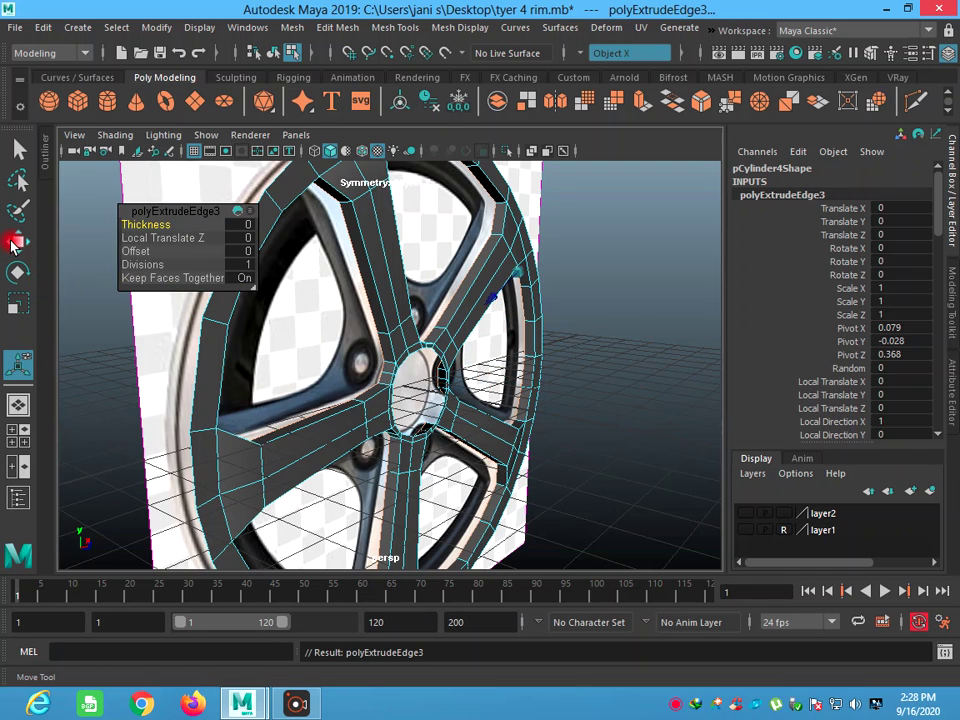
- Reposition the second extruded edge ring, narrow it along X and shift it sideways
click(17, 245)
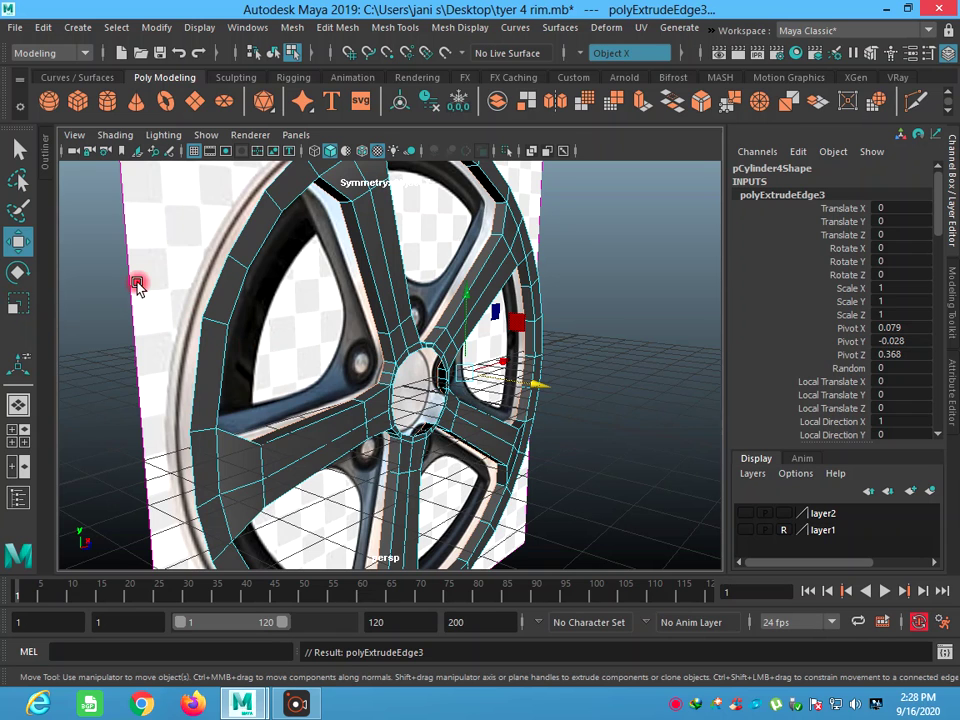
drag(505, 380, 493, 382)
click(18, 304)
drag(498, 366, 421, 386)
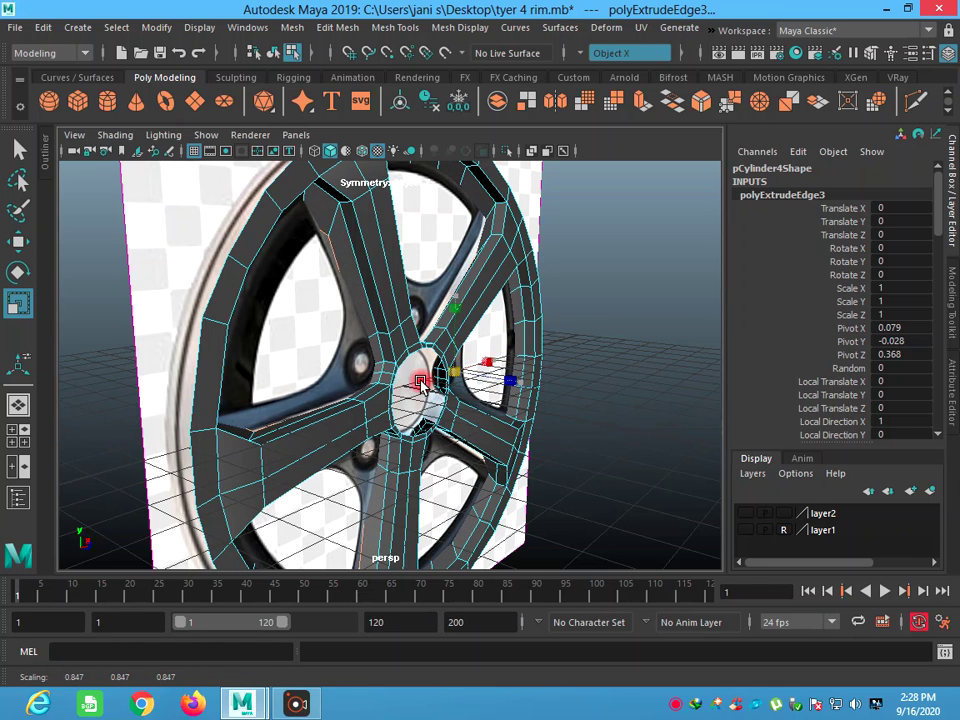
mouse_move(461, 424)
alt+mouse_down()
mouse_move(396, 418)
mouse_move(443, 423)
alt+mouse_up()
drag(611, 380, 605, 387)
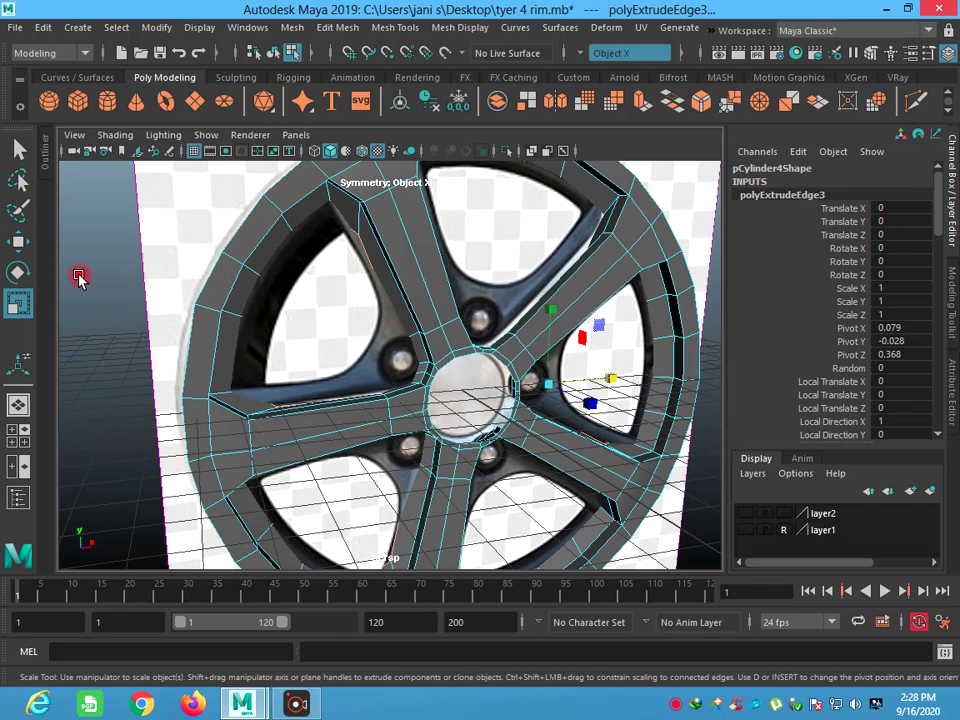
click(18, 243)
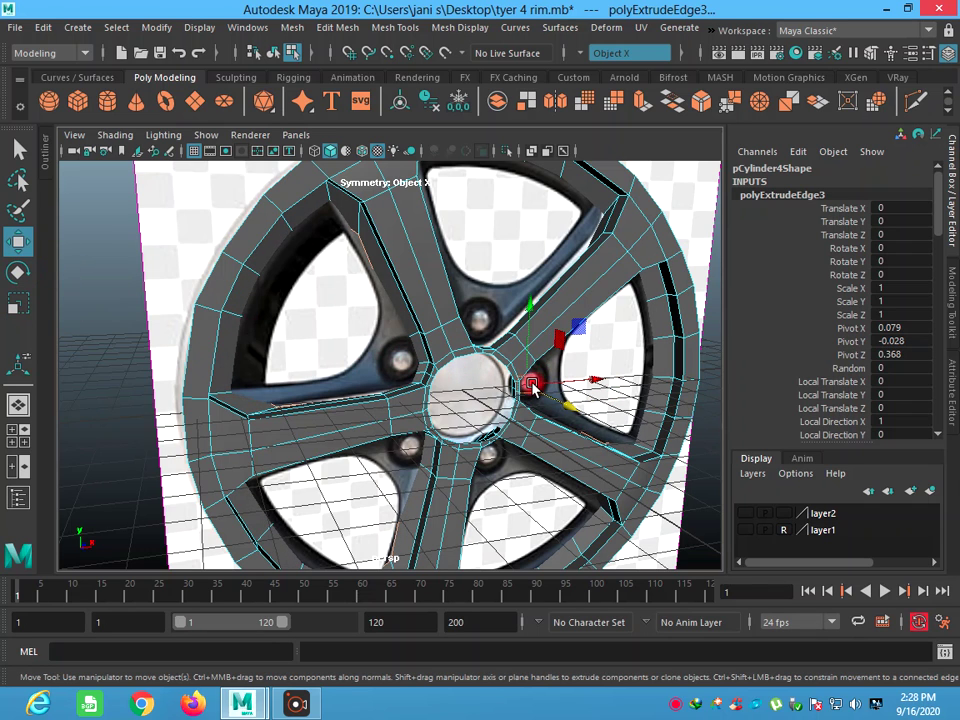
drag(532, 388, 571, 386)
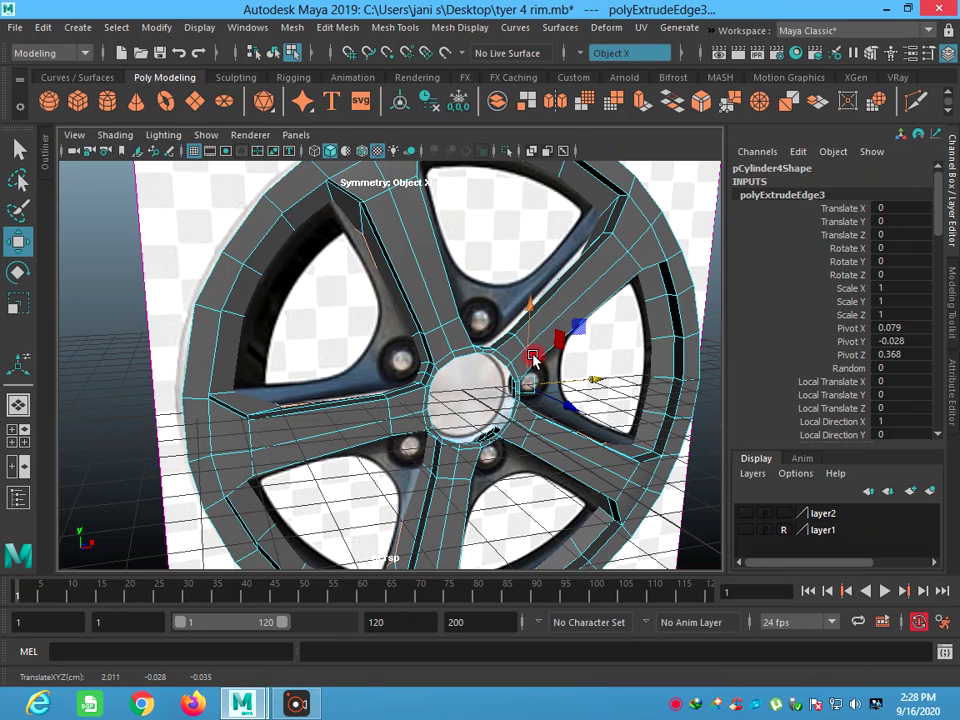
- Scale the extruded ring down in depth, height and width to taper the hub opening
mouse_move(466, 404)
alt+mouse_down()
mouse_move(596, 420)
mouse_move(677, 414)
mouse_move(531, 414)
mouse_move(467, 392)
mouse_move(466, 423)
mouse_move(450, 400)
alt+mouse_up()
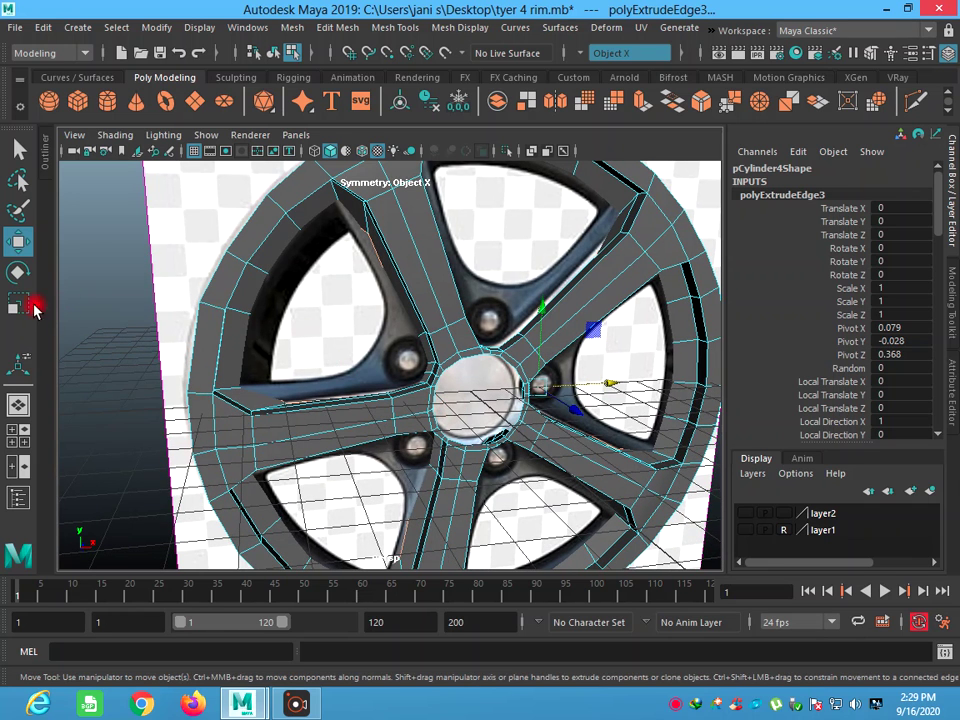
click(33, 309)
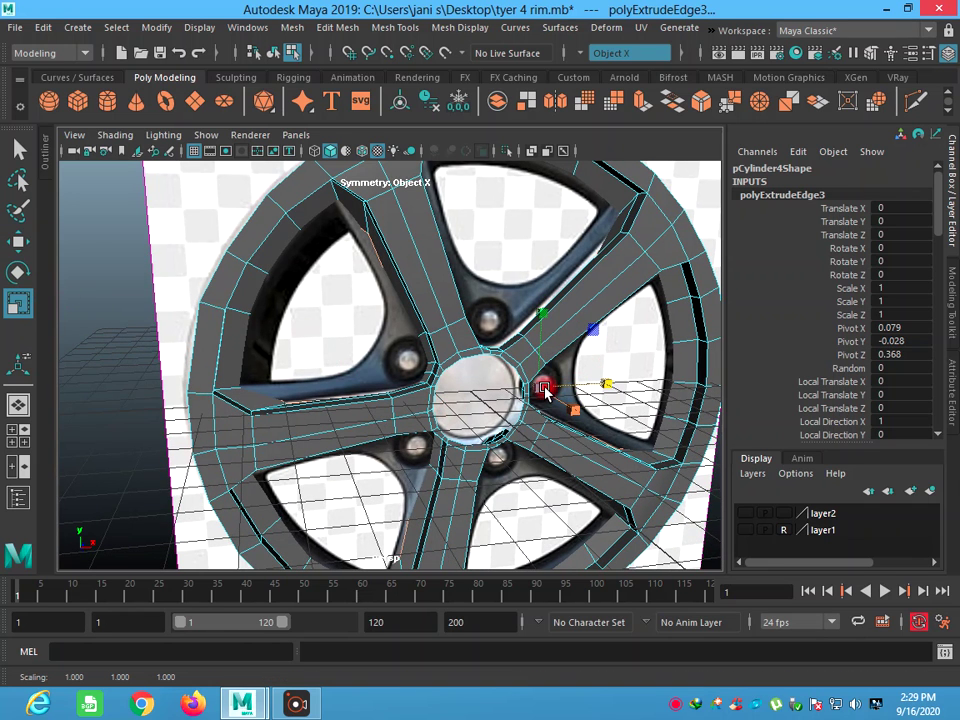
mouse_move(543, 390)
mouse_down()
mouse_move(410, 420)
mouse_move(435, 401)
mouse_move(513, 392)
mouse_move(495, 393)
mouse_up()
drag(547, 318, 542, 337)
drag(609, 380, 604, 379)
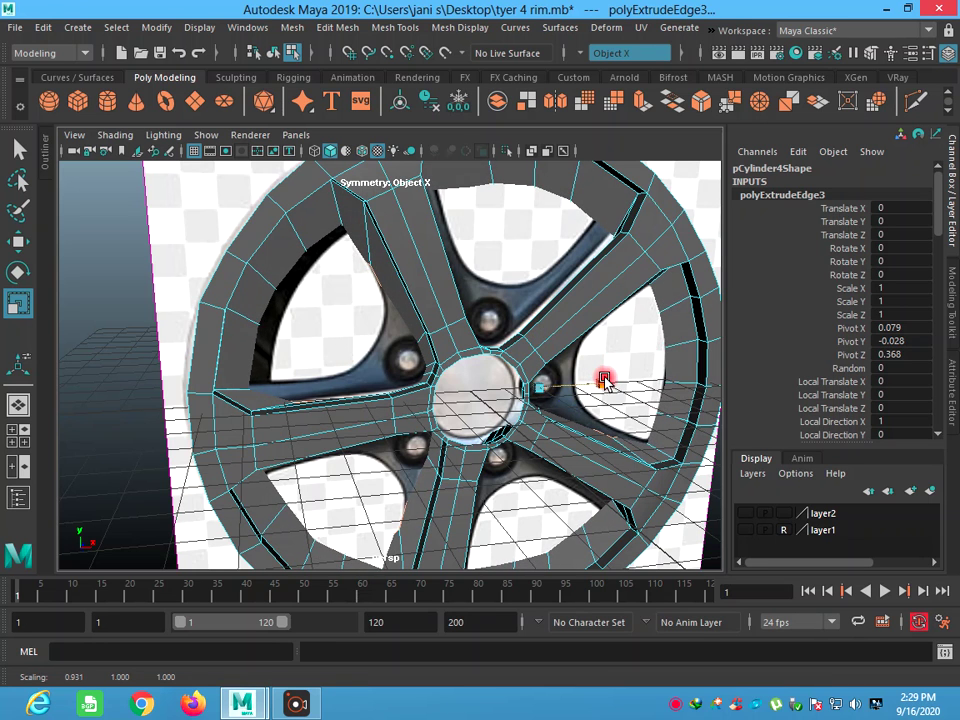
alt+drag(595, 428, 626, 444)
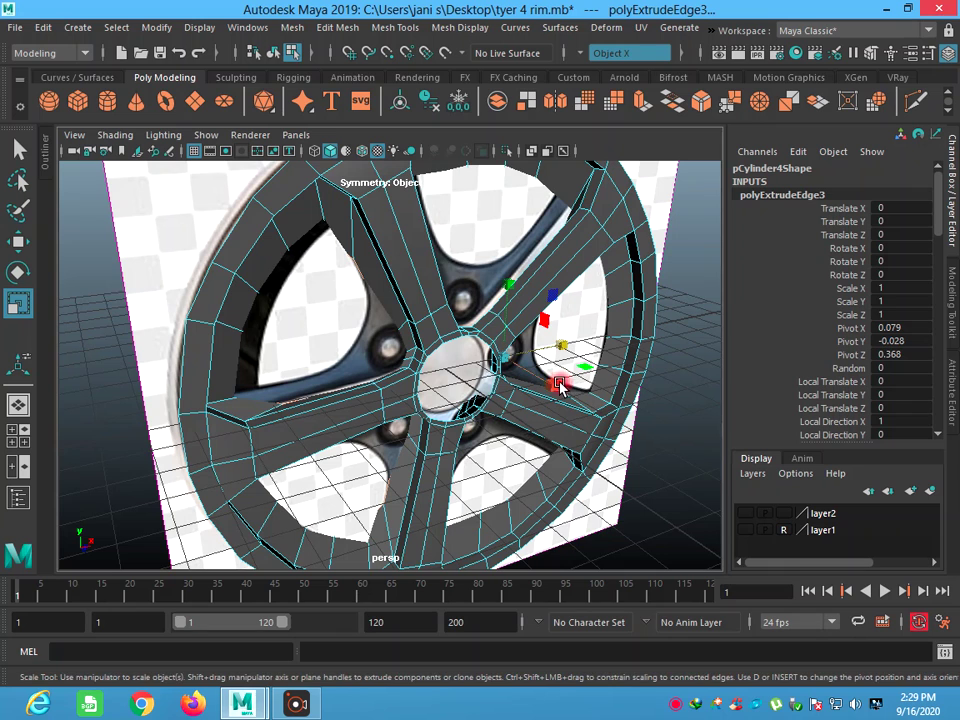
mouse_move(553, 385)
mouse_down()
mouse_move(537, 382)
mouse_move(546, 377)
mouse_up()
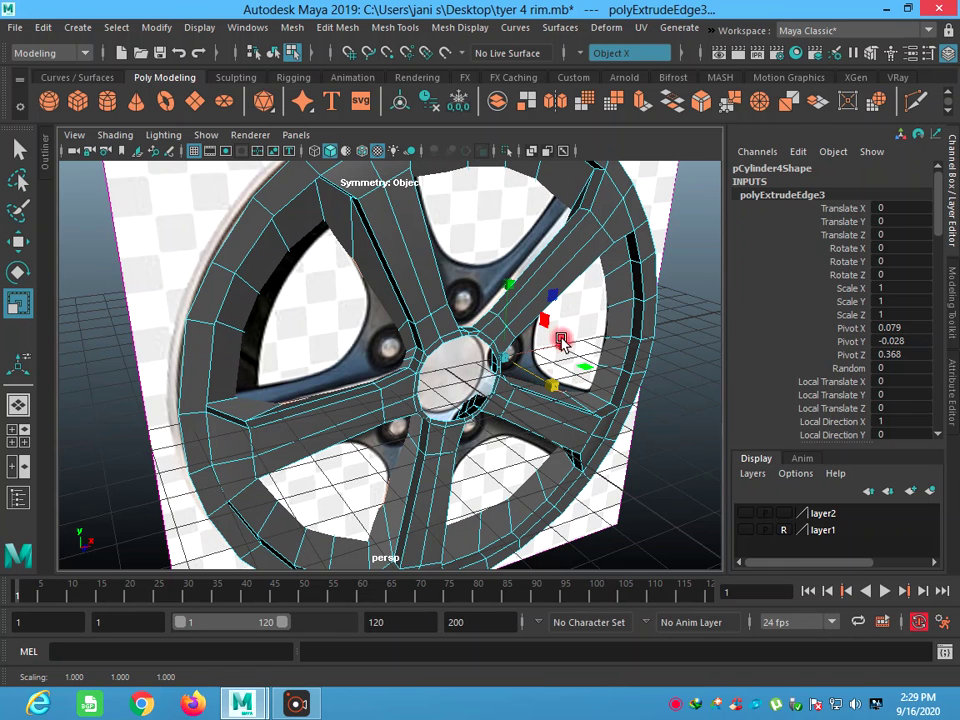
drag(562, 342, 557, 352)
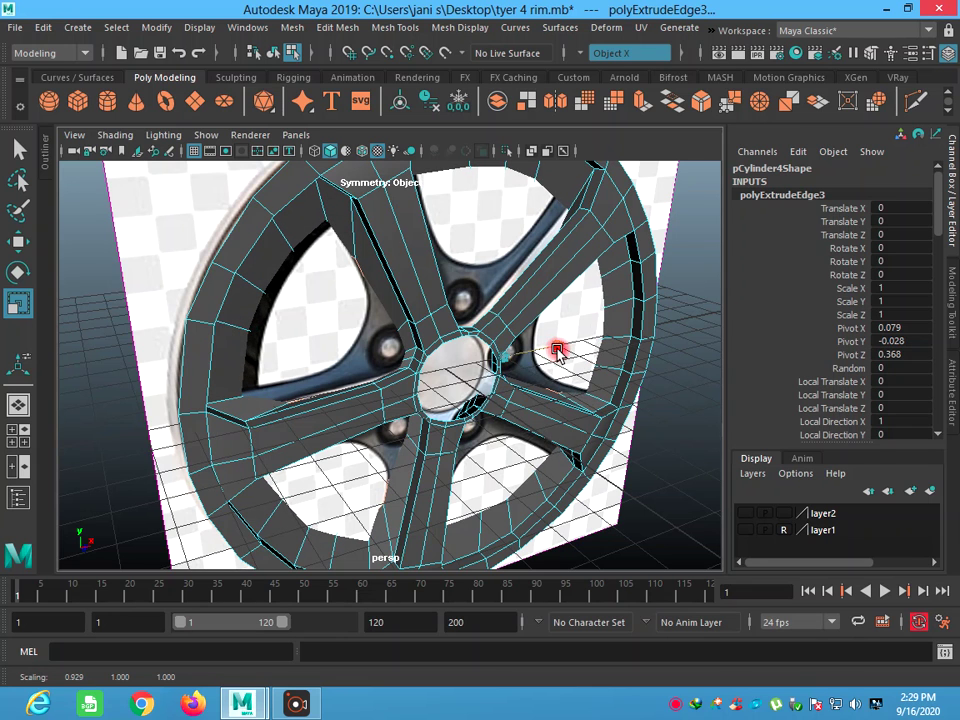
drag(557, 350, 557, 351)
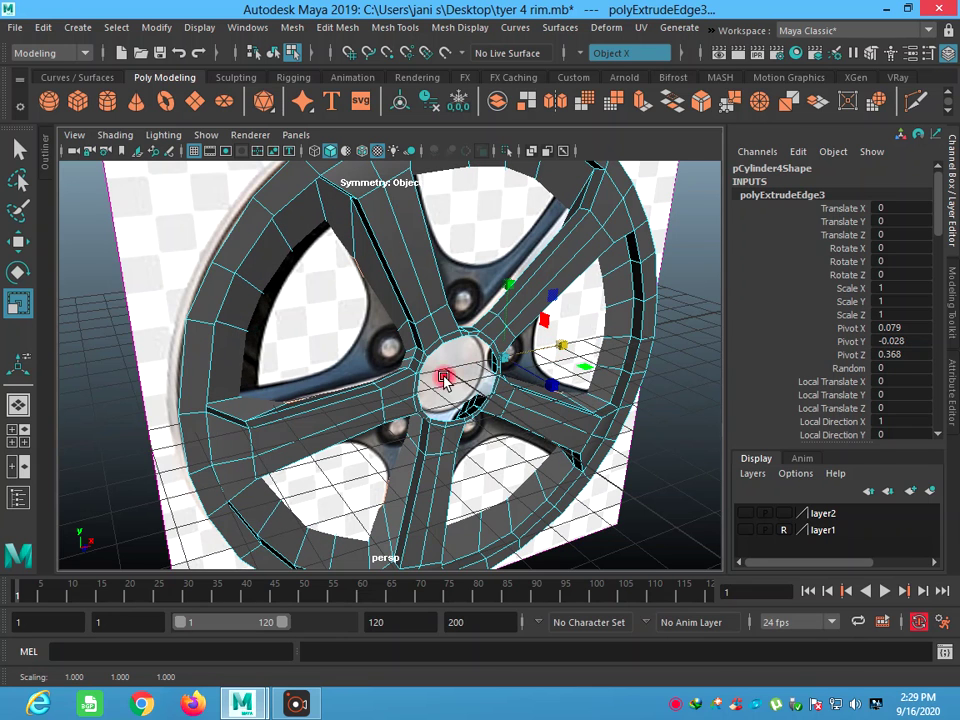
- Slide the extruded spoke edges along one axis, then select the whole wheel in object mode
click(18, 241)
alt+drag(430, 450, 506, 354)
drag(455, 270, 453, 270)
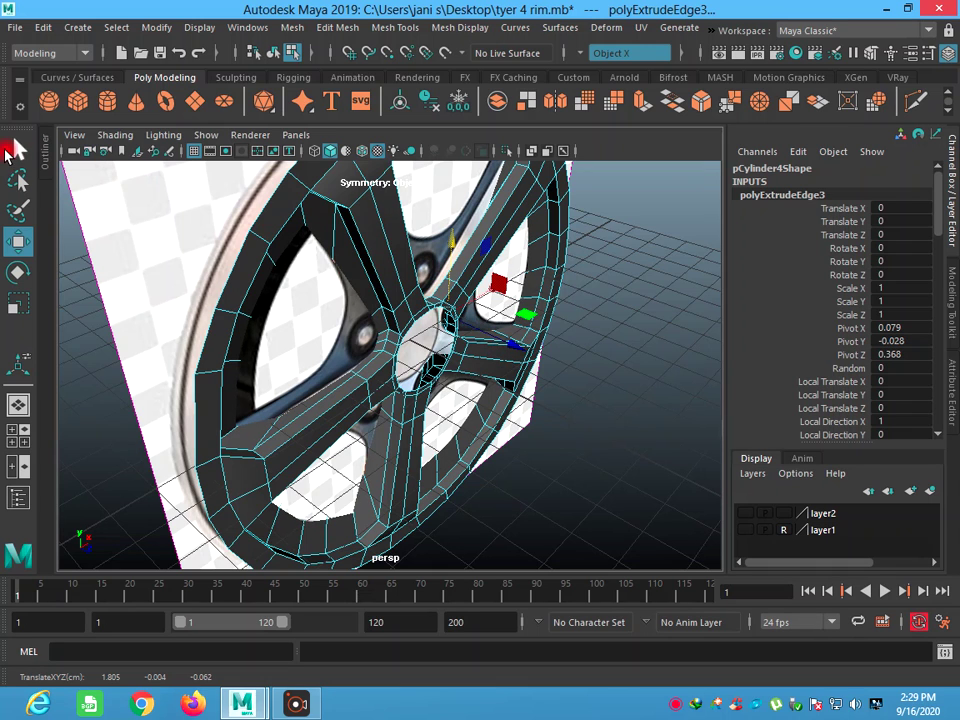
click(19, 153)
right_drag(400, 355, 456, 214)
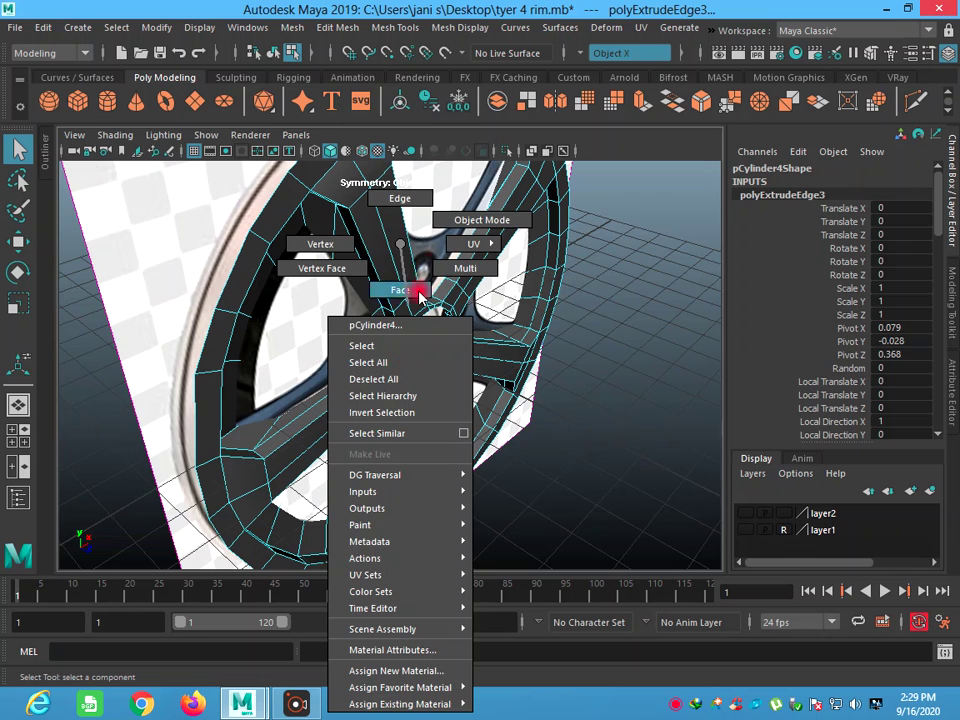
- Move the wheel along Z from -6.796 to -5.467
scroll(450, 325, down, 5)
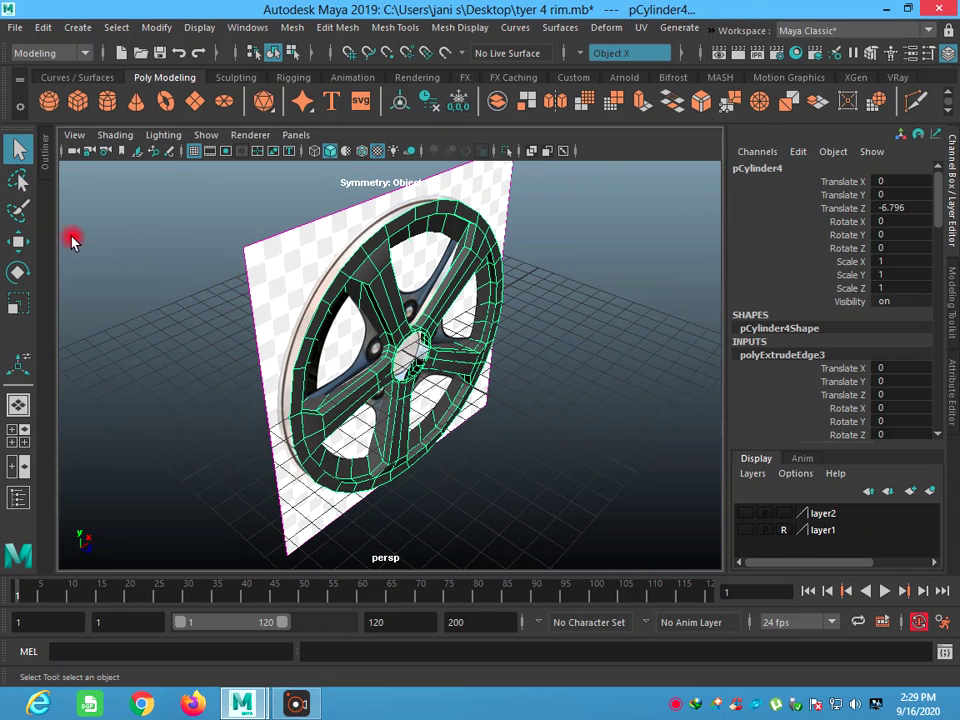
click(18, 241)
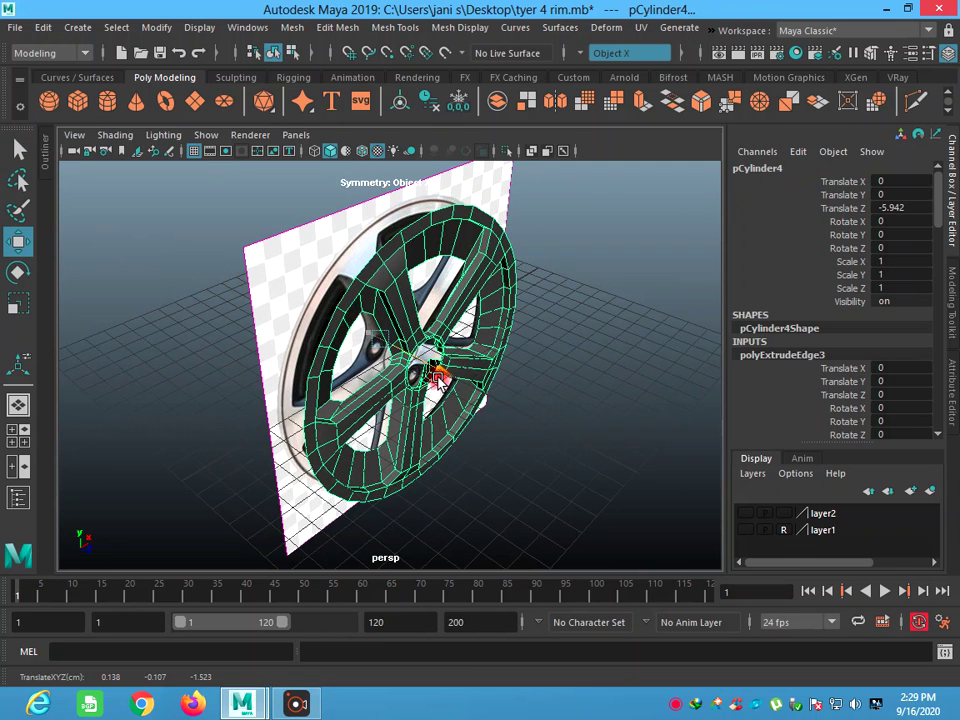
mouse_move(427, 366)
mouse_down()
mouse_move(482, 433)
mouse_move(482, 470)
mouse_move(461, 456)
mouse_move(439, 461)
mouse_move(480, 450)
mouse_move(457, 442)
mouse_up()
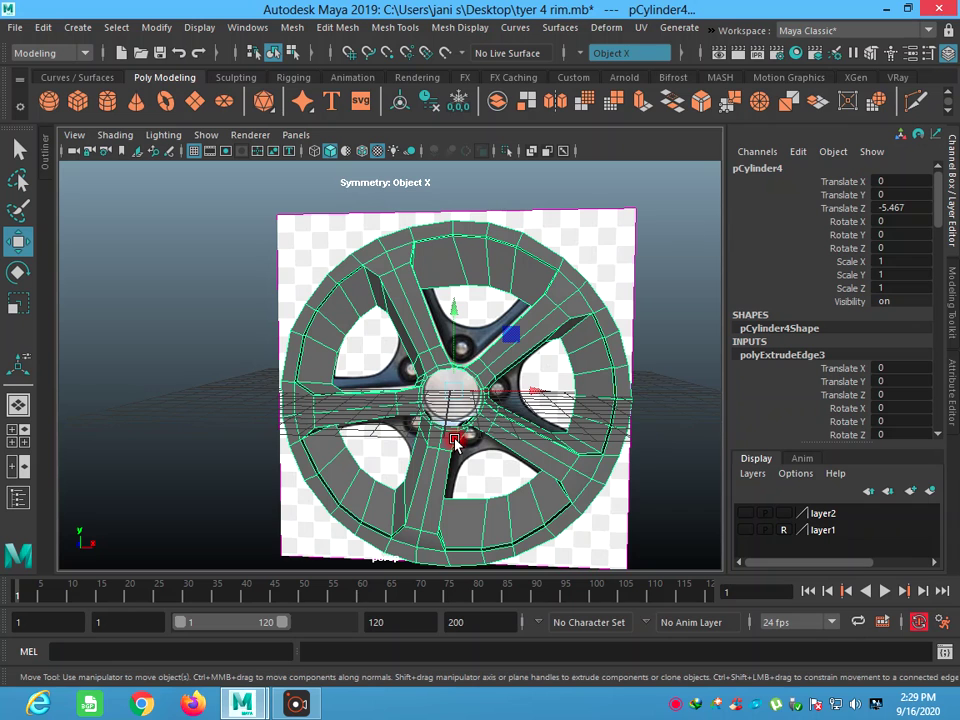
- Maximize the perspective view, orbit under the hub and return the wheel to edge mode
key(space)
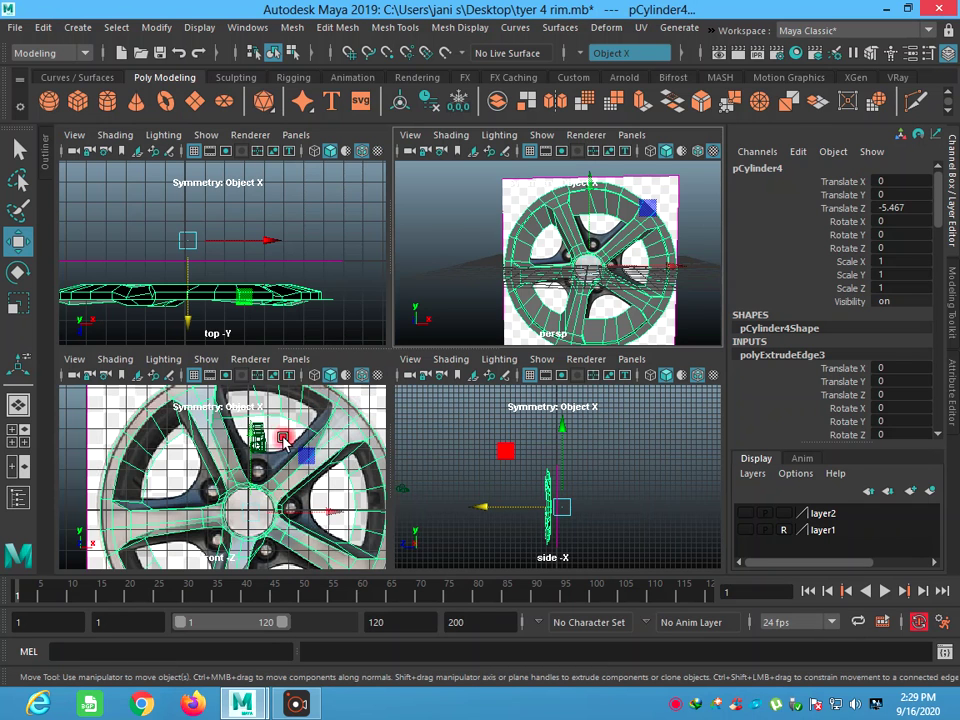
key(space)
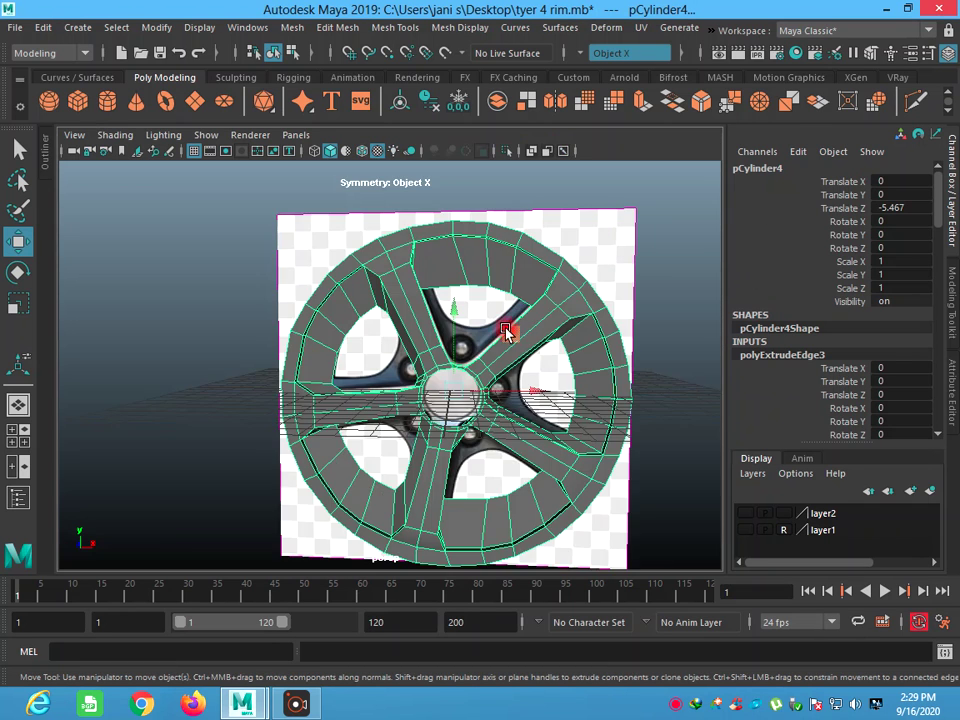
scroll(453, 362, up, 3)
mouse_move(452, 373)
alt+mouse_down()
mouse_move(490, 428)
mouse_move(356, 405)
mouse_move(362, 410)
alt+mouse_up()
right_drag(362, 410, 366, 155)
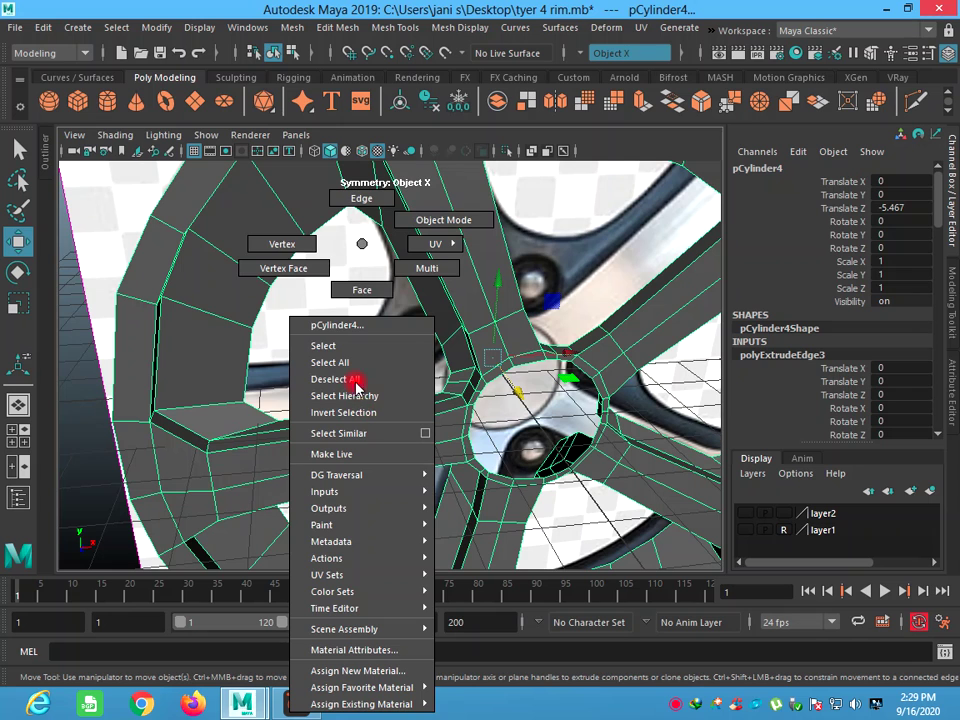
click(323, 345)
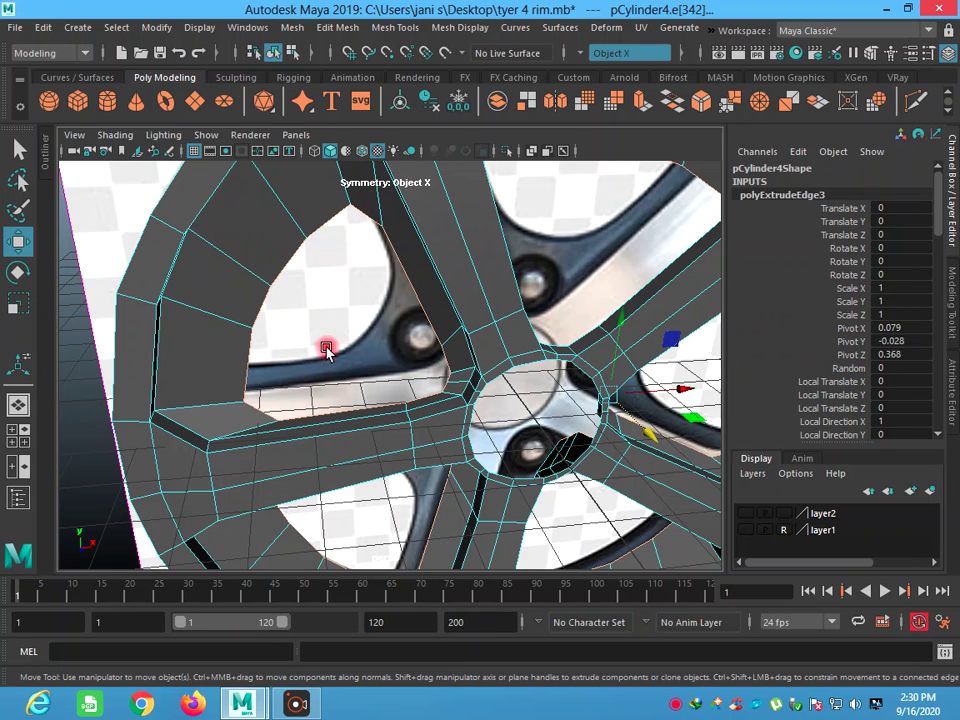
- Reselect the wheel mesh and return to edge editing on the lower rim
click(275, 413)
click(257, 412)
right_click(259, 242)
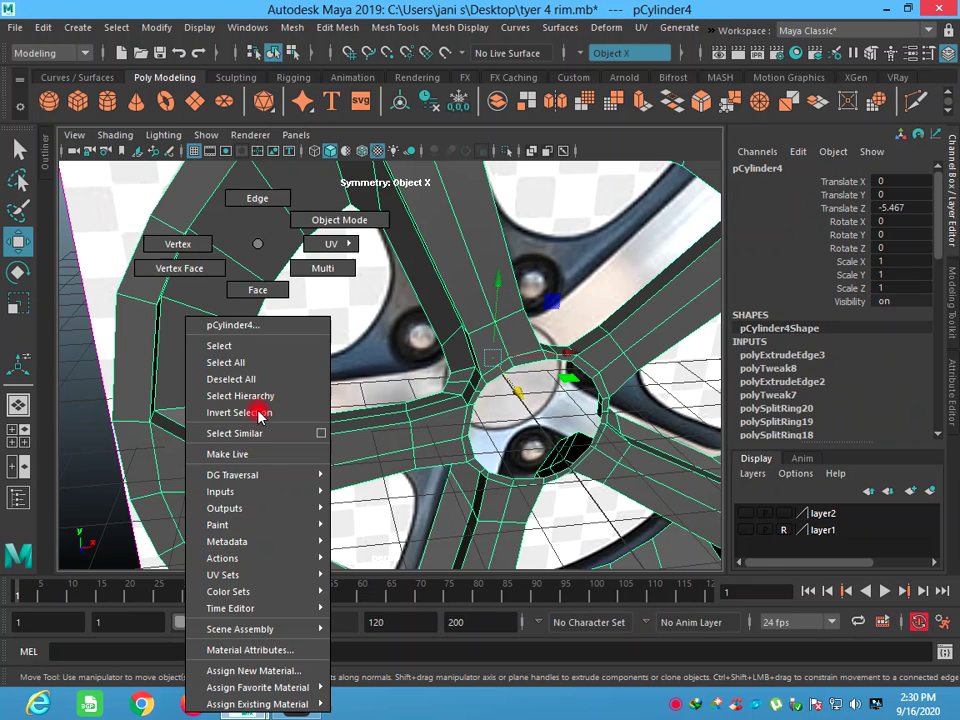
click(258, 197)
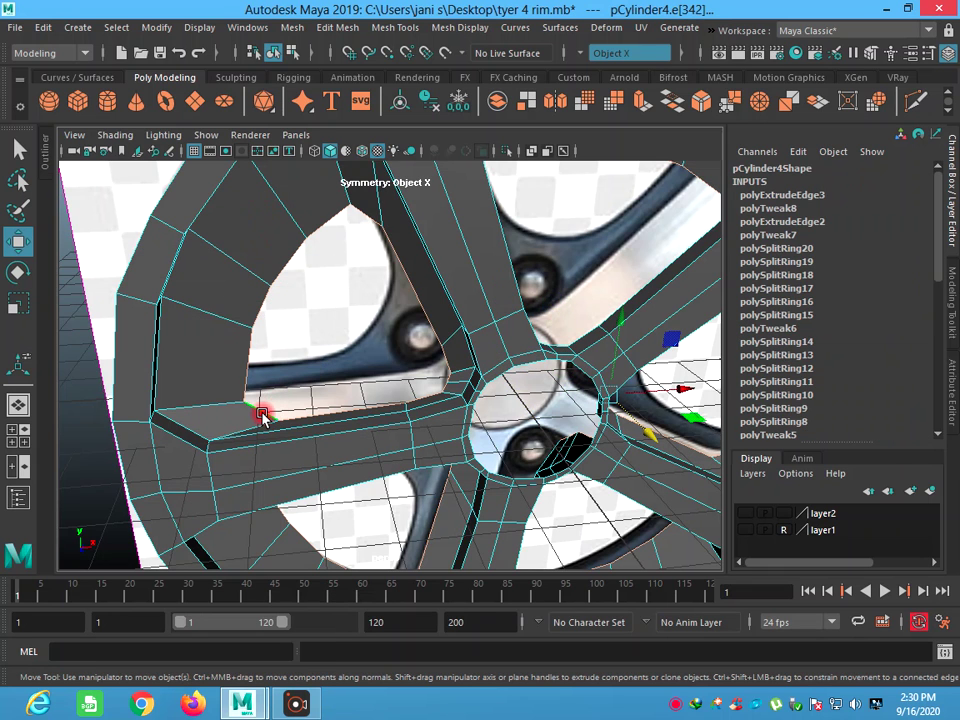
click(261, 417)
click(316, 420)
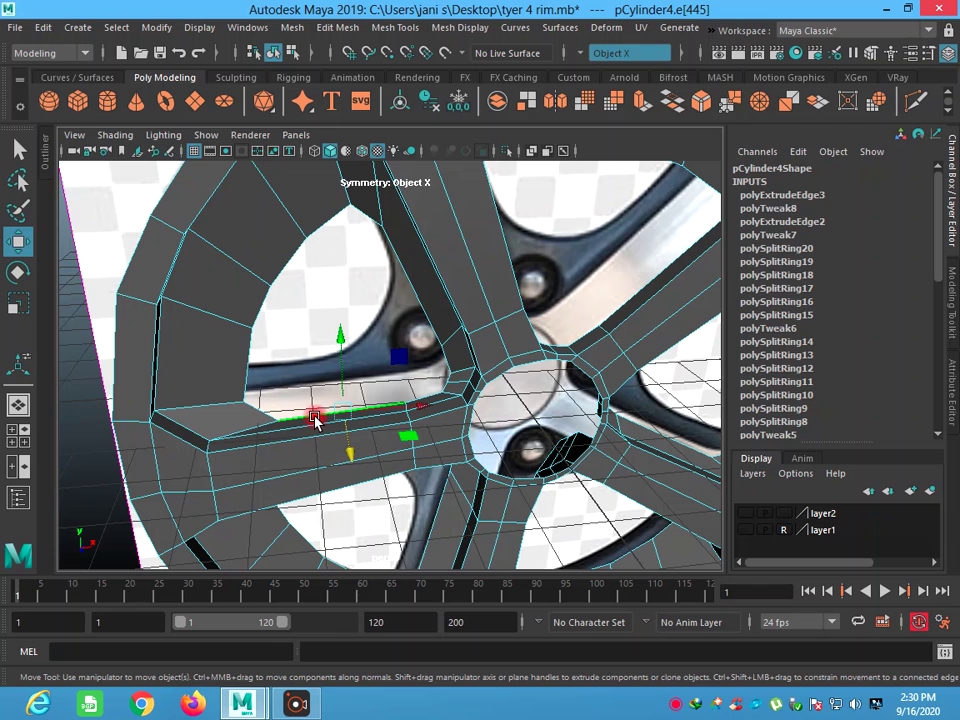
- Raise the inner rim edge beside the lower spoke and nudge it sideways, orbiting to check it
click(430, 394)
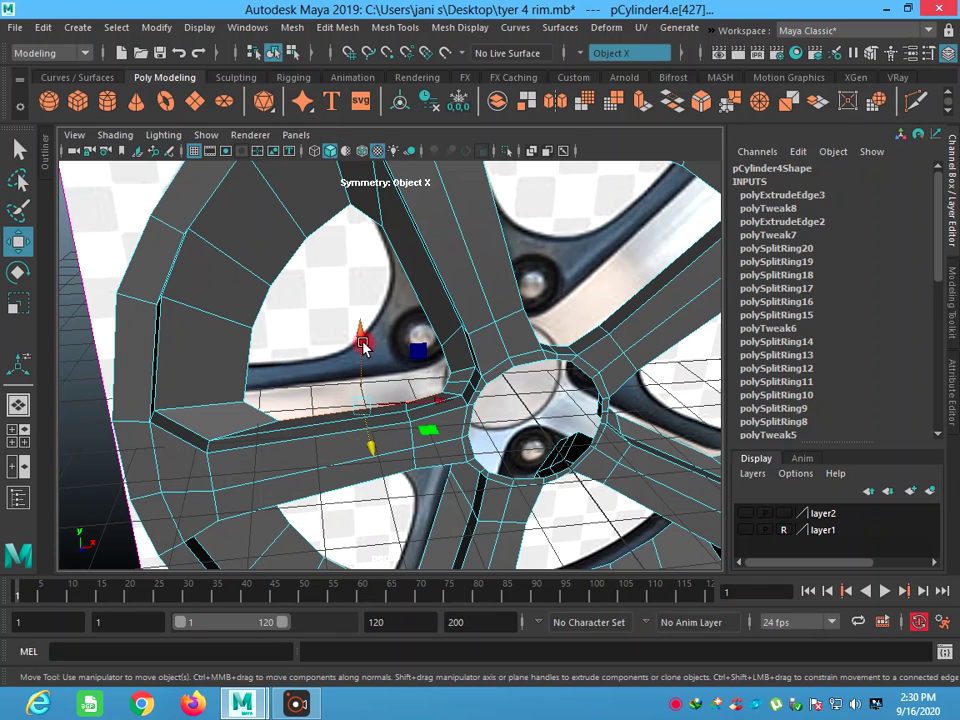
drag(363, 343, 361, 335)
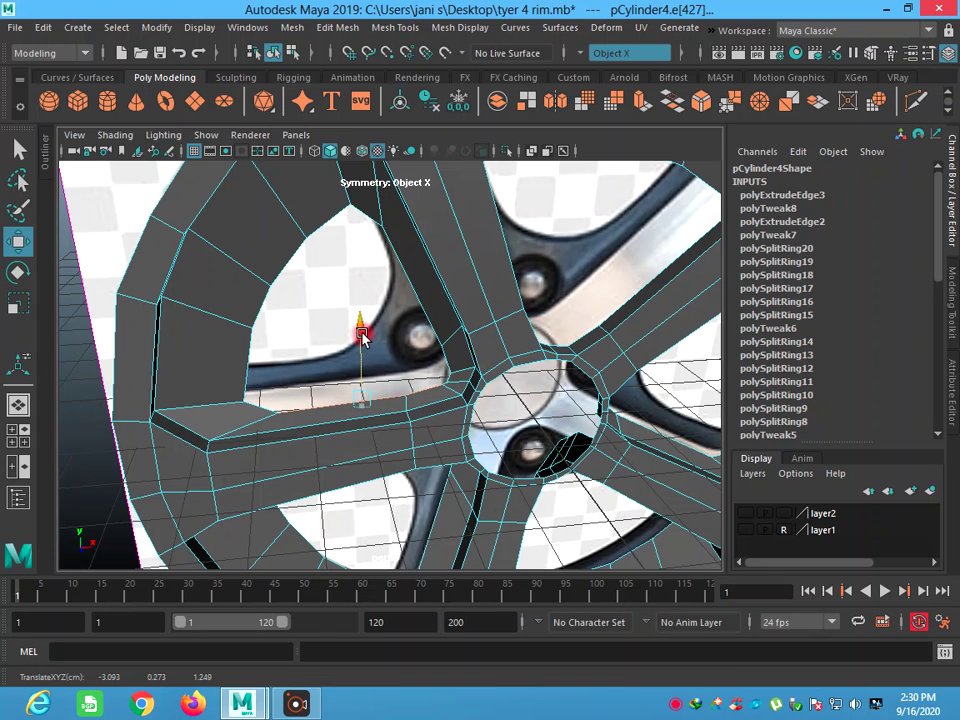
drag(398, 396, 396, 398)
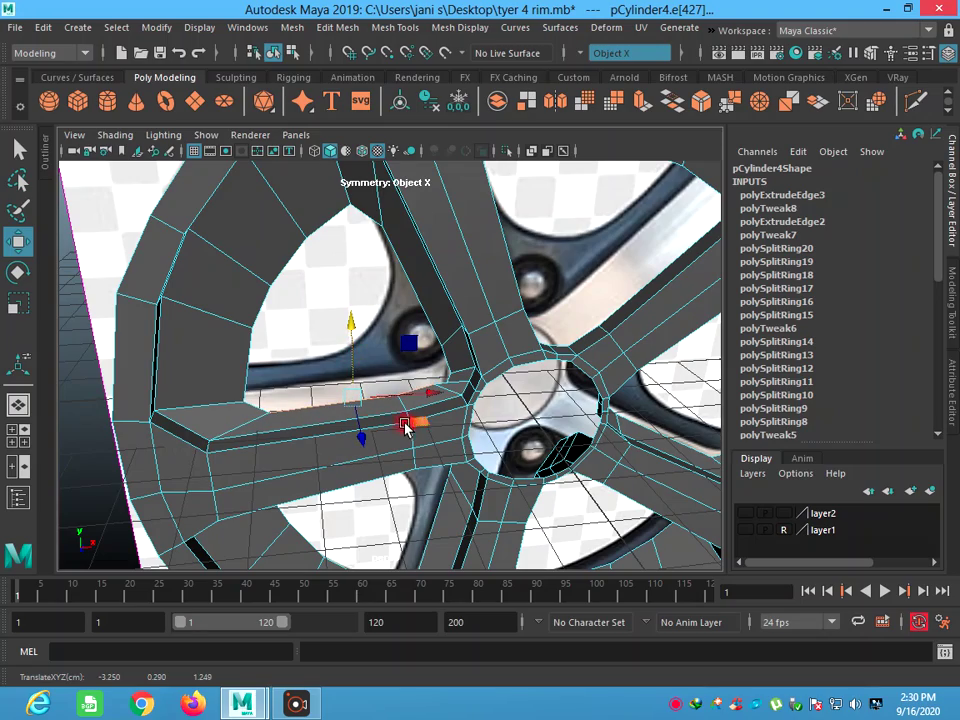
mouse_move(461, 407)
alt+mouse_down()
mouse_move(439, 386)
mouse_move(418, 418)
mouse_move(375, 400)
mouse_move(349, 349)
mouse_move(370, 418)
alt+mouse_up()
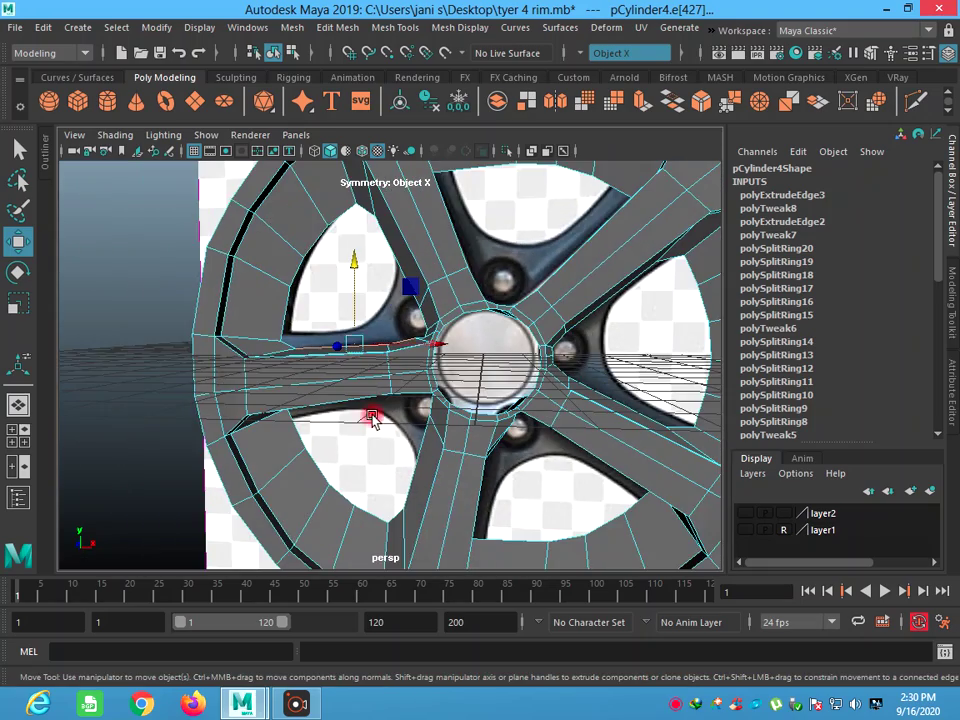
mouse_move(565, 477)
alt+mouse_down()
mouse_move(604, 439)
mouse_move(591, 420)
mouse_move(426, 435)
mouse_move(606, 466)
mouse_move(570, 484)
mouse_move(401, 441)
alt+mouse_up()
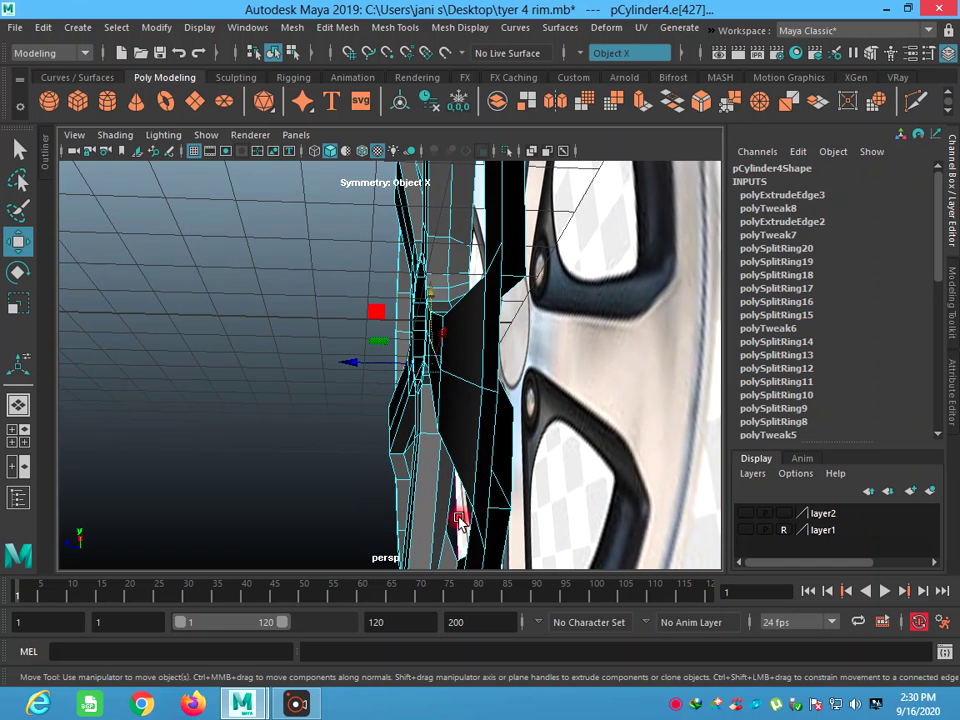
right_drag(445, 540, 382, 420)
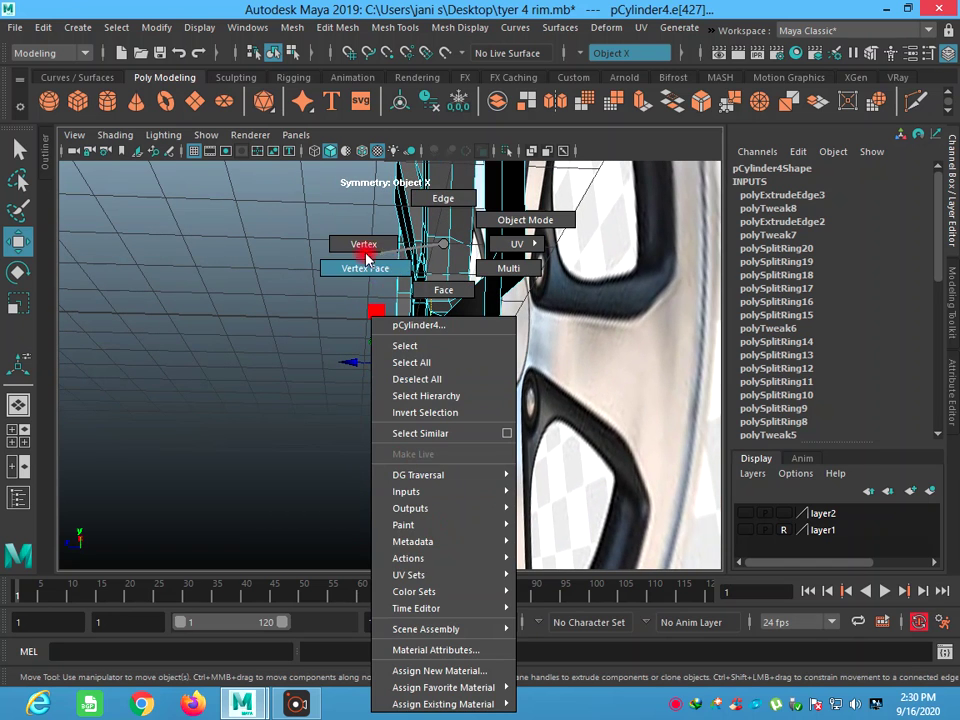
click(366, 258)
click(440, 527)
mouse_move(448, 521)
alt+mouse_down()
mouse_move(542, 520)
mouse_move(518, 538)
mouse_move(526, 542)
alt+mouse_up()
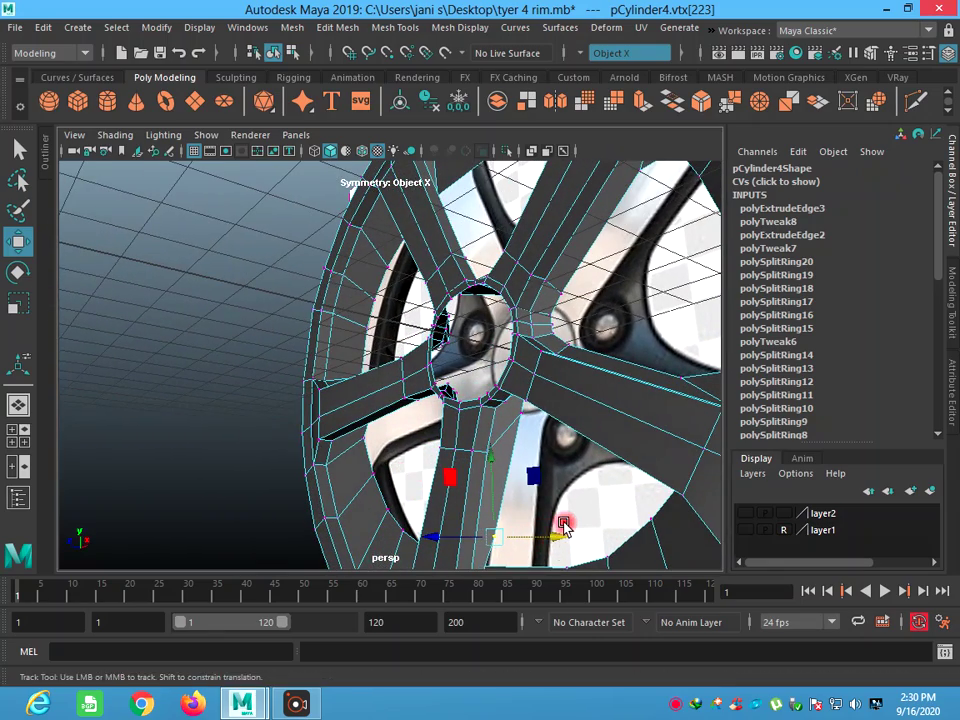
alt+drag(568, 521, 551, 386)
mouse_move(512, 418)
alt+mouse_down()
mouse_move(459, 436)
mouse_move(469, 418)
mouse_move(612, 458)
alt+mouse_up()
click(434, 420)
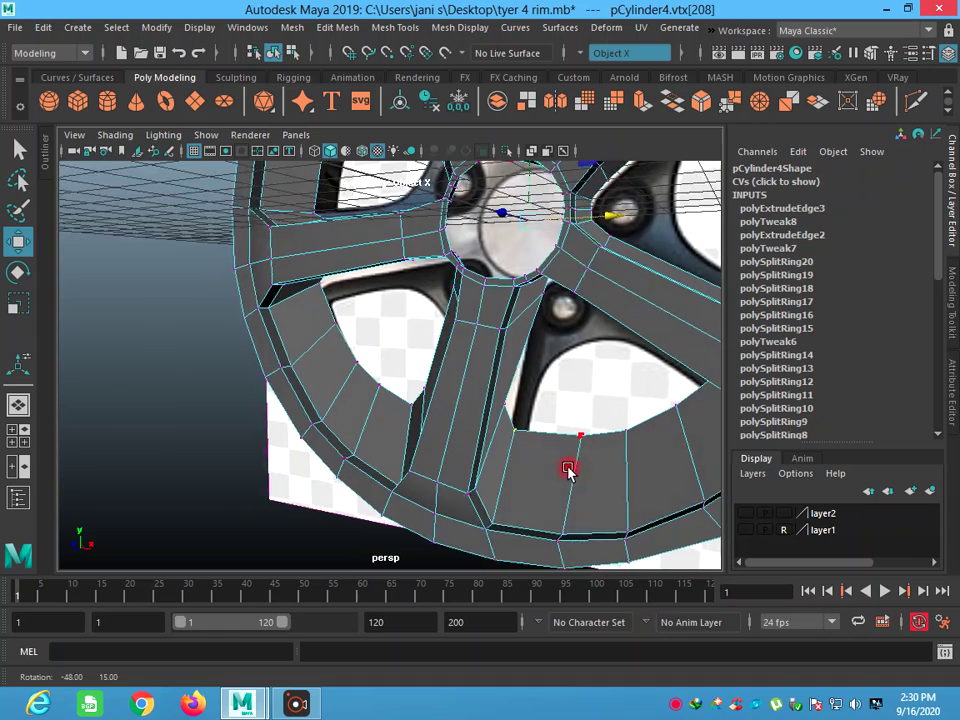
click(520, 420)
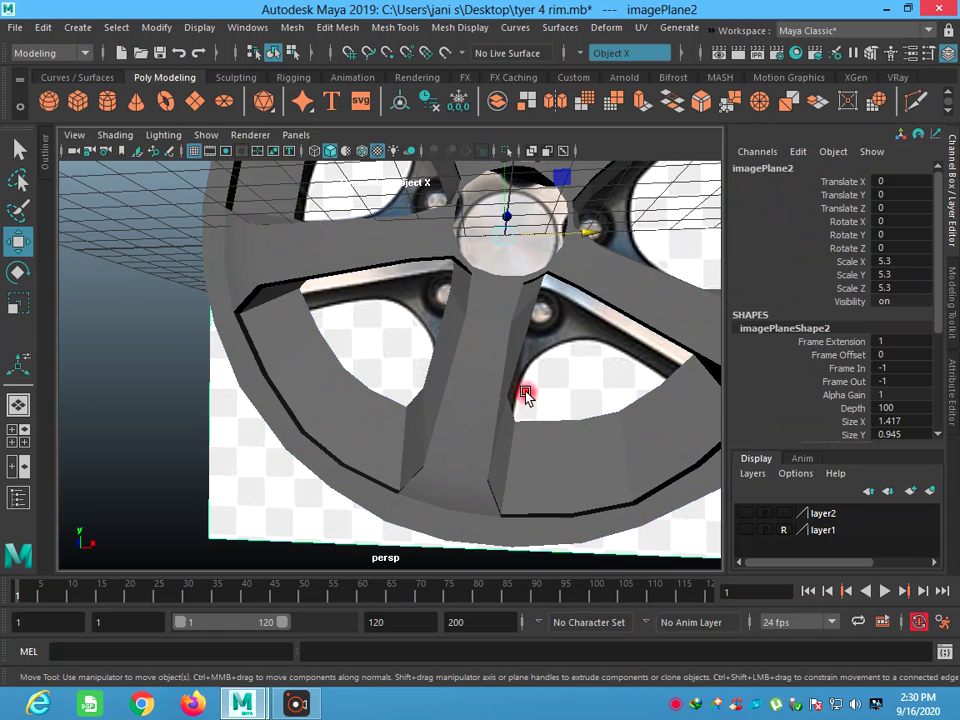
mouse_move(604, 366)
alt+mouse_down()
mouse_move(634, 336)
mouse_move(658, 343)
alt+mouse_up()
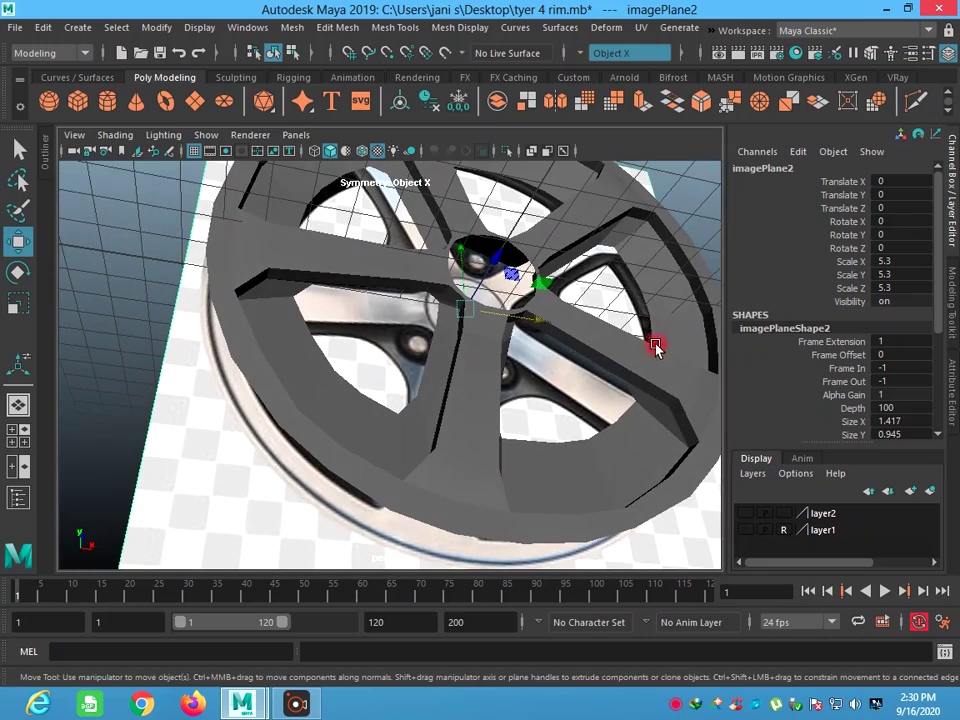
click(655, 358)
right_drag(655, 358, 574, 244)
mouse_move(580, 260)
alt+mouse_down()
mouse_move(619, 428)
mouse_move(686, 381)
alt+mouse_up()
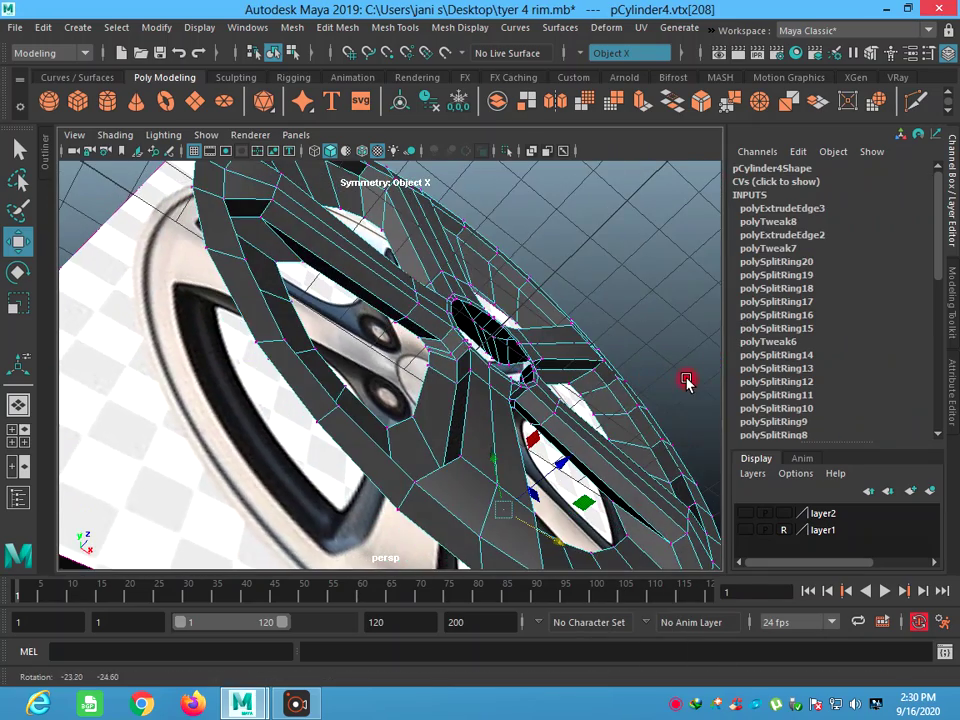
click(613, 505)
mouse_move(613, 505)
alt+mouse_down()
mouse_move(589, 536)
mouse_move(667, 438)
alt+mouse_up()
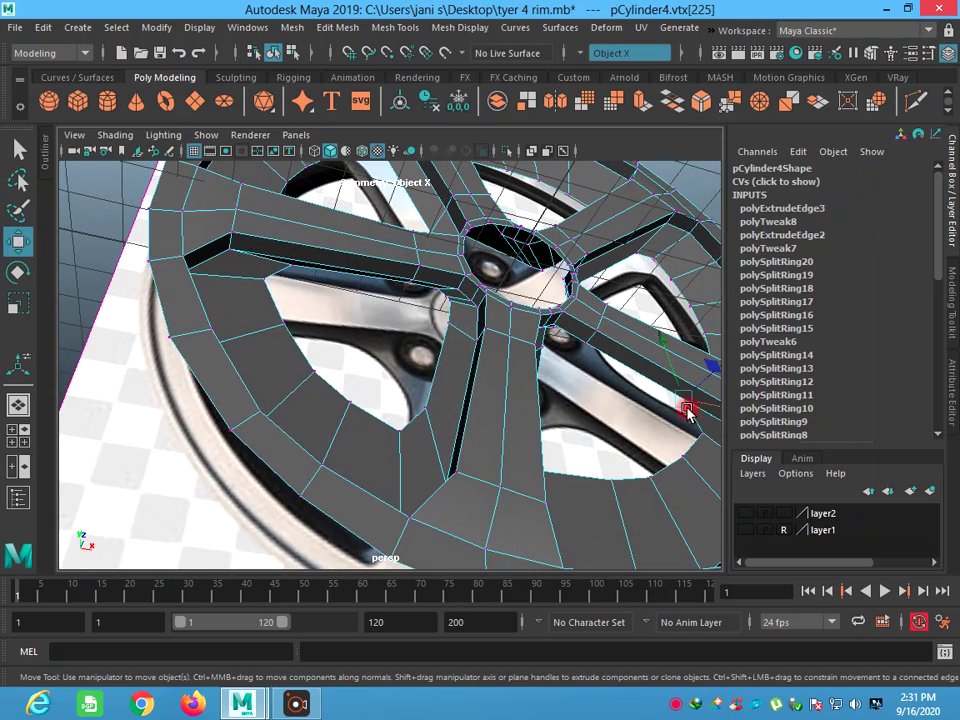
mouse_move(673, 413)
alt+mouse_down()
mouse_move(619, 423)
mouse_move(626, 392)
mouse_move(595, 393)
alt+mouse_up()
click(577, 395)
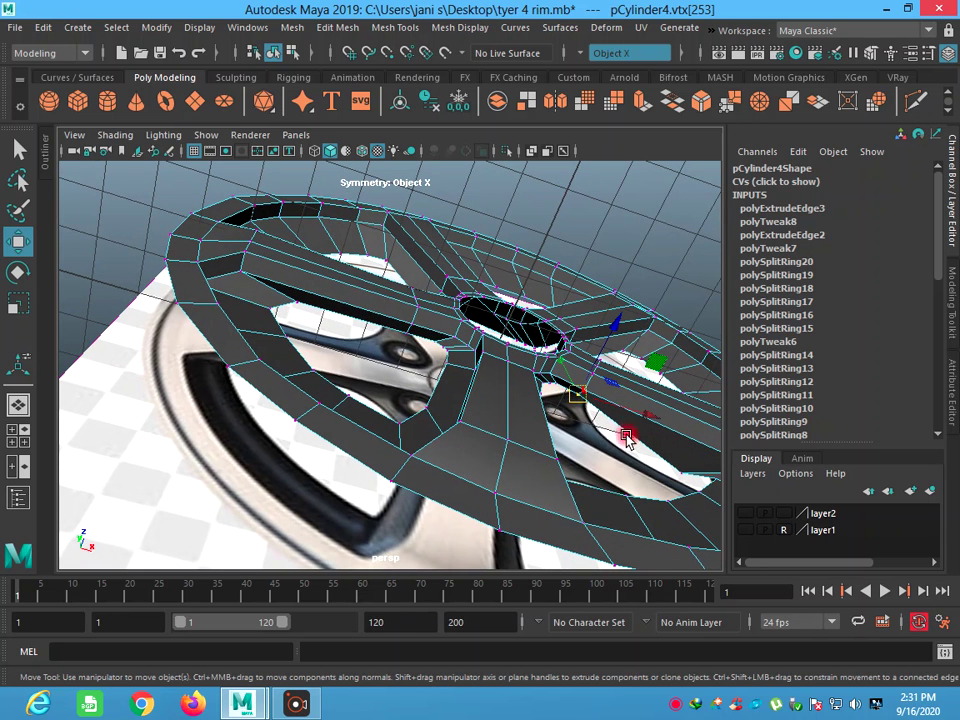
alt+drag(626, 438, 621, 443)
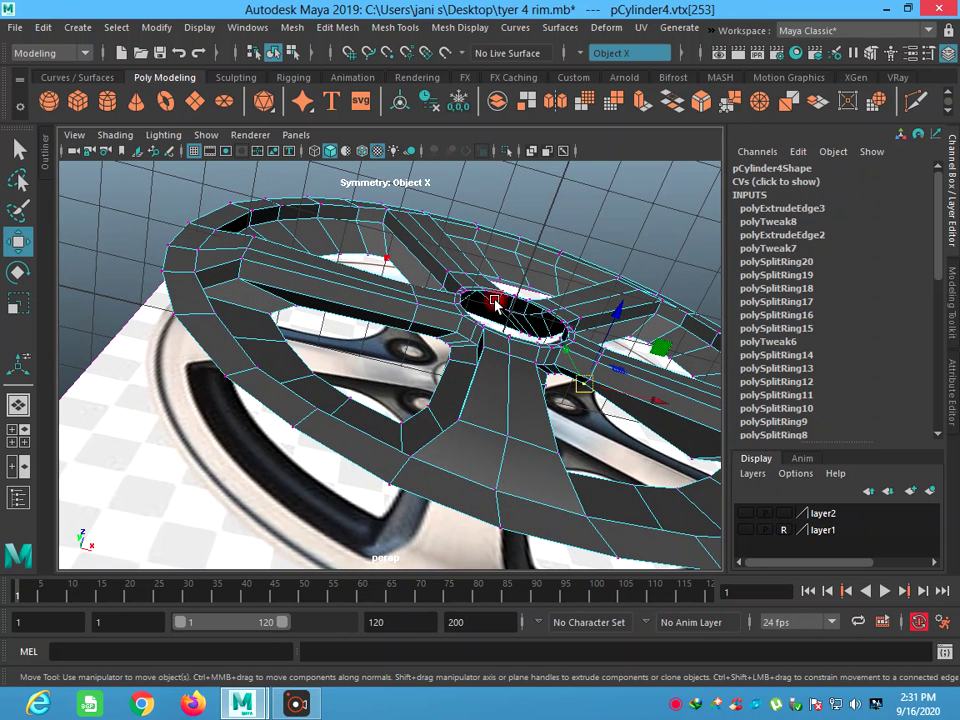
right_drag(553, 340, 561, 193)
click(634, 410)
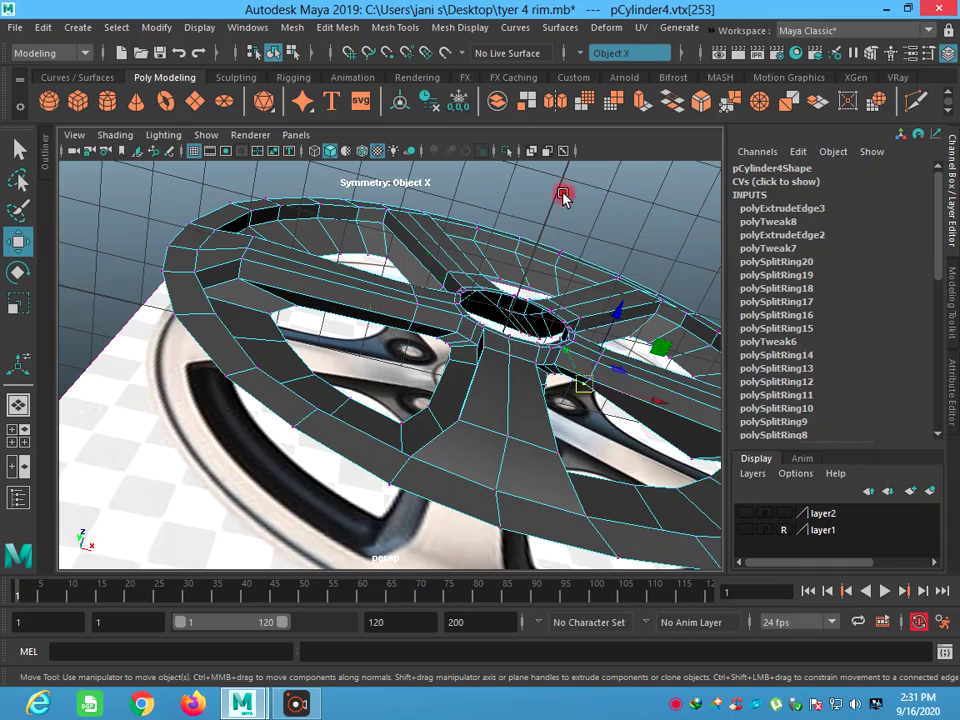
click(634, 440)
mouse_move(634, 440)
alt+mouse_down()
mouse_move(589, 460)
mouse_move(599, 465)
mouse_move(617, 454)
mouse_move(561, 426)
mouse_move(506, 456)
mouse_move(588, 444)
mouse_move(553, 388)
mouse_move(561, 377)
alt+mouse_up()
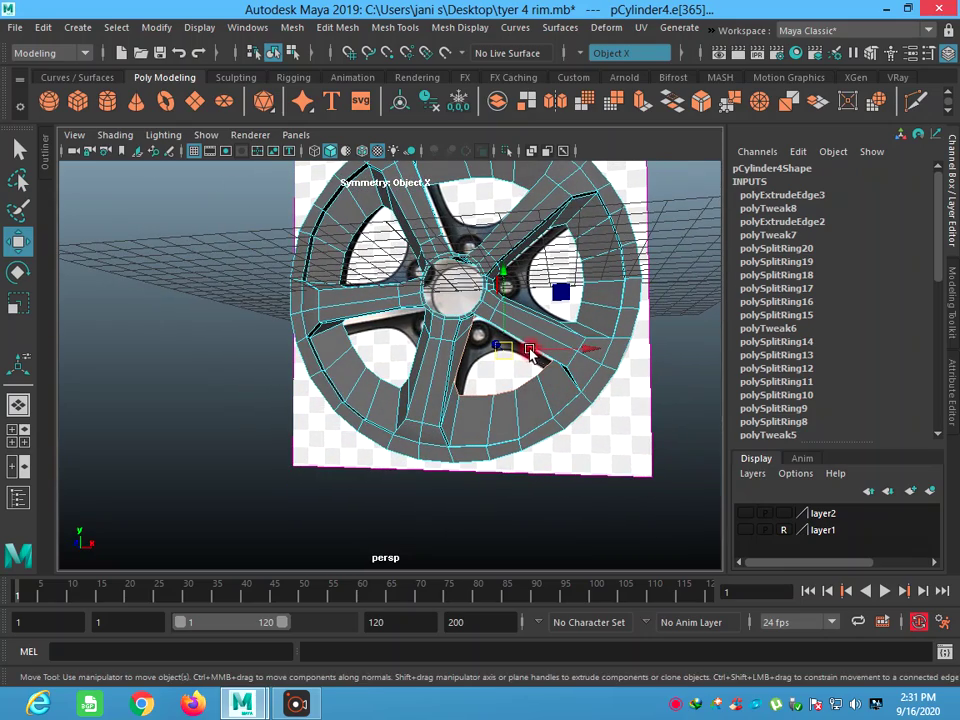
- Discard a trial edge move and box-select the spoke components on the left and lower-right spokes
drag(508, 351, 505, 360)
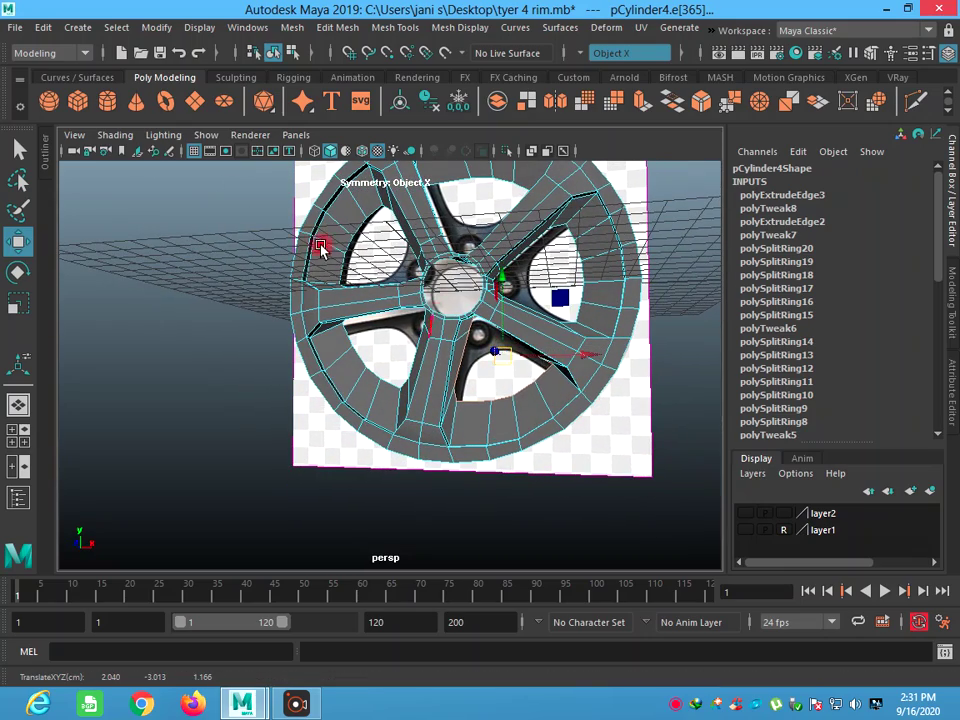
click(178, 52)
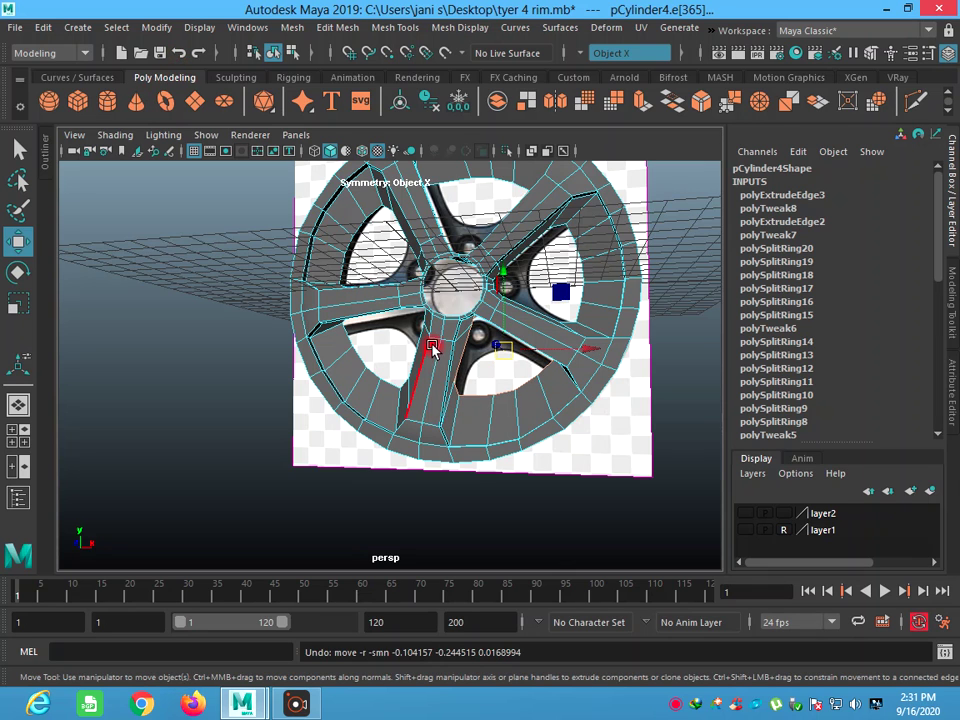
drag(397, 316, 469, 416)
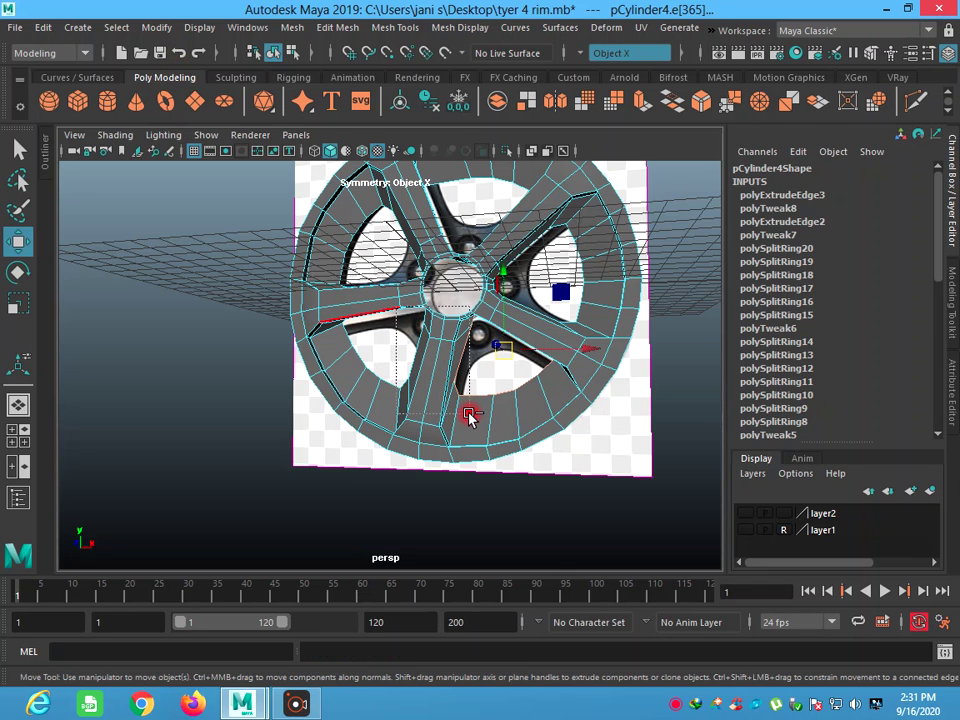
mouse_move(474, 362)
mouse_down()
mouse_move(535, 440)
mouse_move(520, 425)
mouse_up()
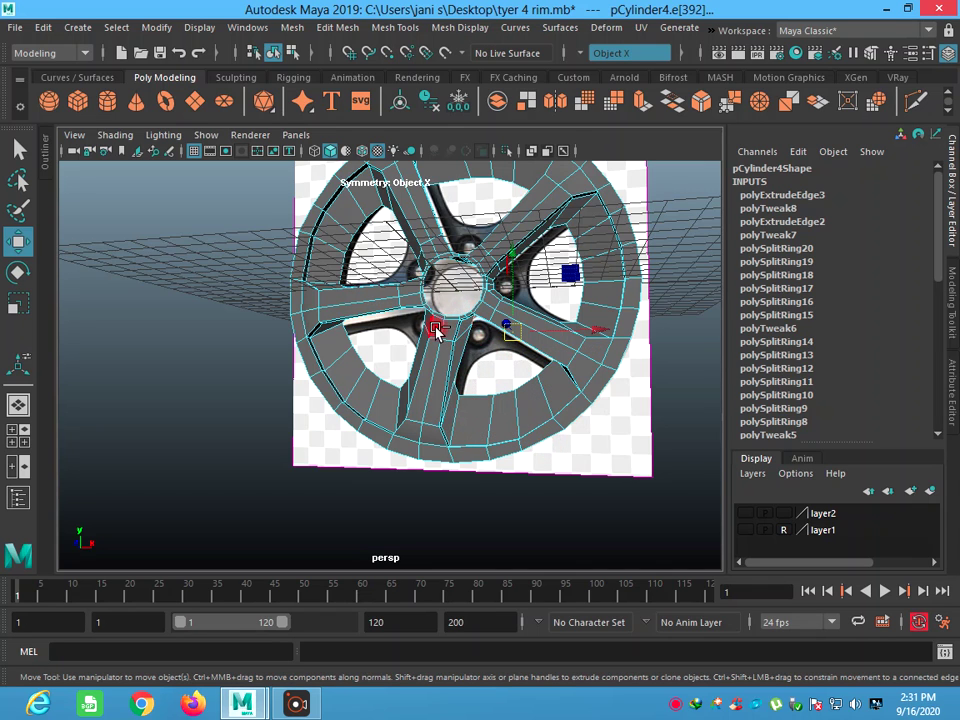
- Nudge the selected spoke vertices near the hub down and inward to match the reference
drag(510, 332, 506, 300)
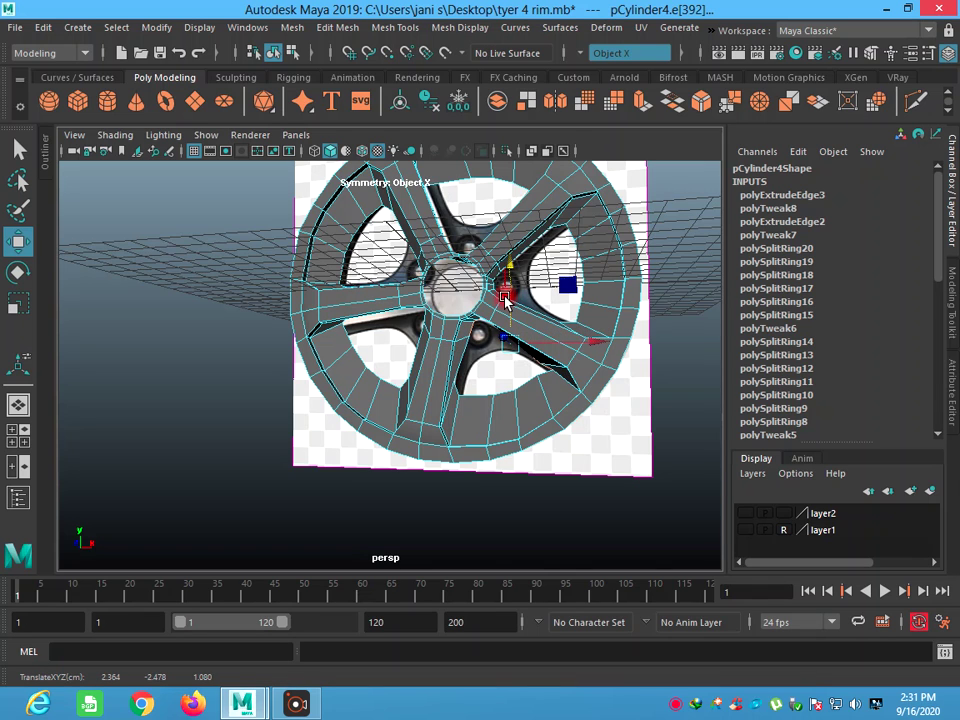
mouse_move(546, 338)
mouse_down()
mouse_move(494, 362)
mouse_move(490, 350)
mouse_up()
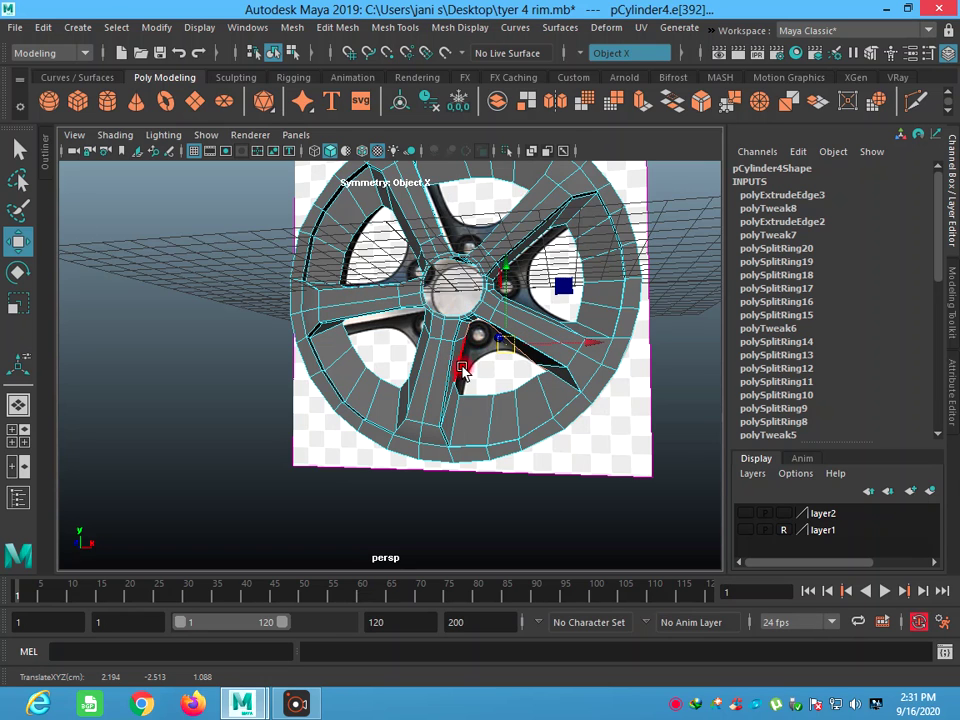
mouse_move(504, 343)
mouse_down()
mouse_move(516, 343)
mouse_move(515, 357)
mouse_move(110, 200)
mouse_up()
scroll(515, 357, down, 5)
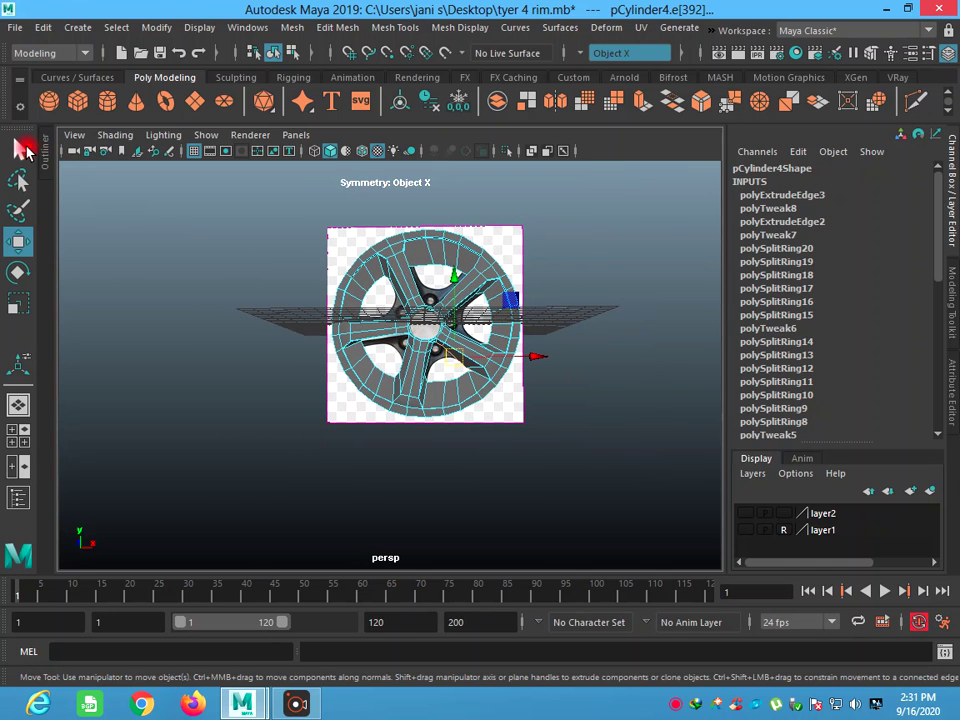
click(20, 148)
scroll(415, 372, down, 3)
scroll(395, 367, up, 3)
- Switch to the four-view layout and put the wheel mesh into vertex editing
mouse_move(403, 343)
alt+mouse_down()
mouse_move(380, 383)
mouse_move(309, 457)
alt+mouse_up()
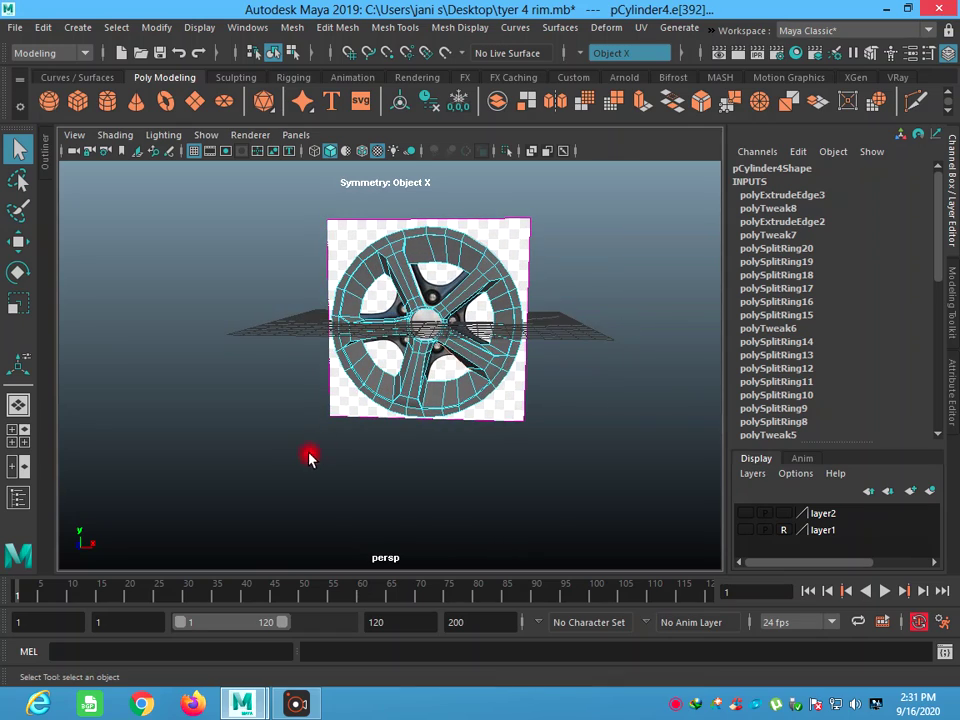
key(space)
key(space)
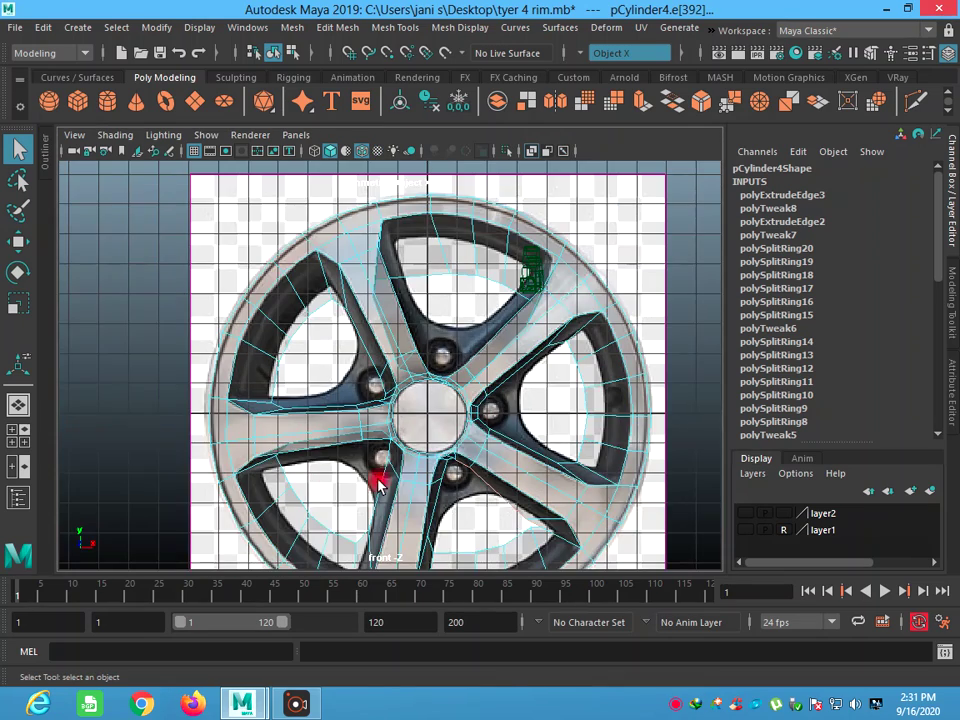
scroll(400, 480, down, 2)
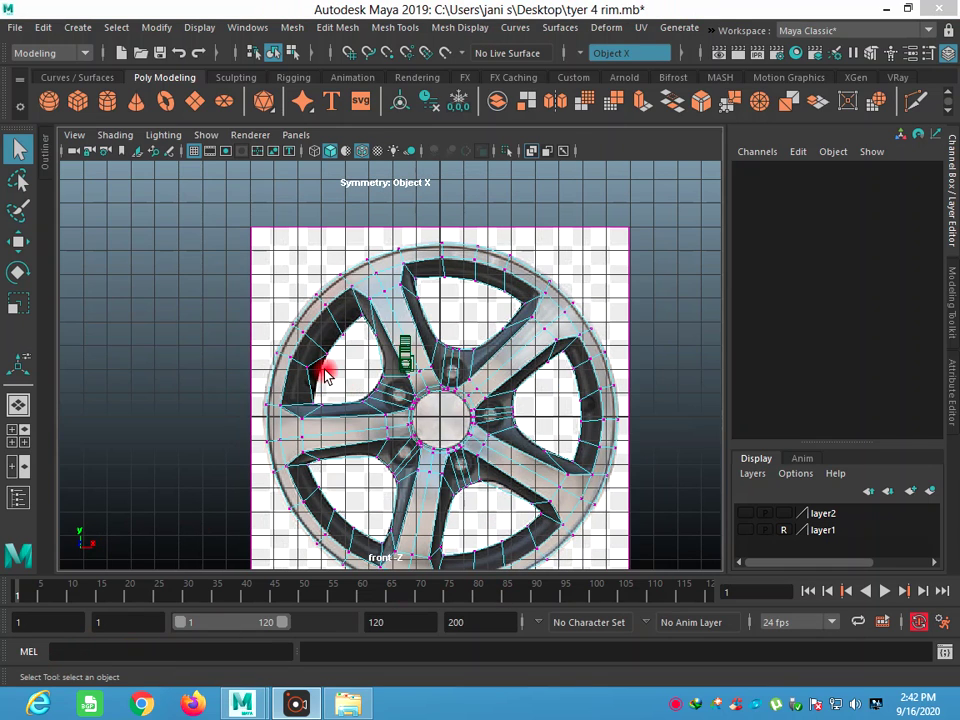
click(325, 373)
scroll(330, 375, up, 2)
scroll(405, 358, up, 2)
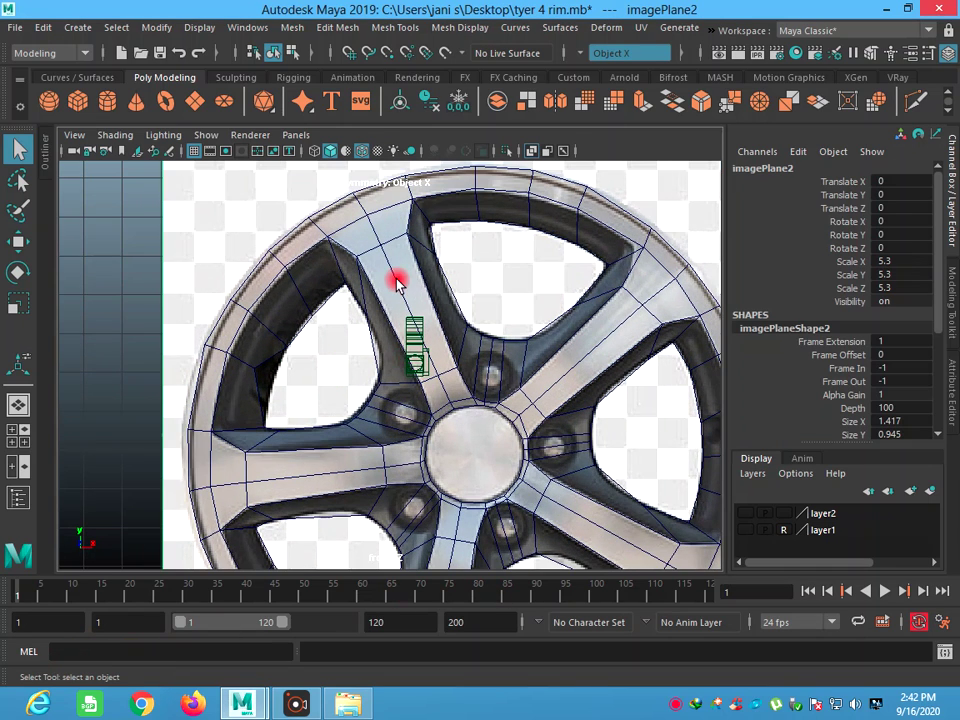
scroll(396, 280, up, 1)
right_click(397, 285)
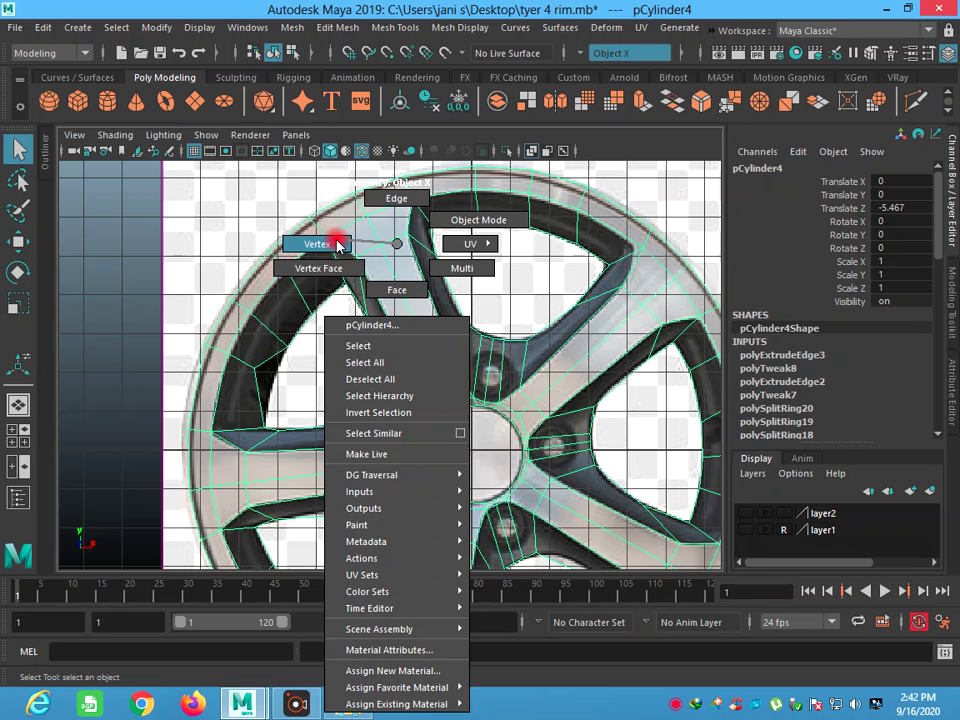
click(336, 244)
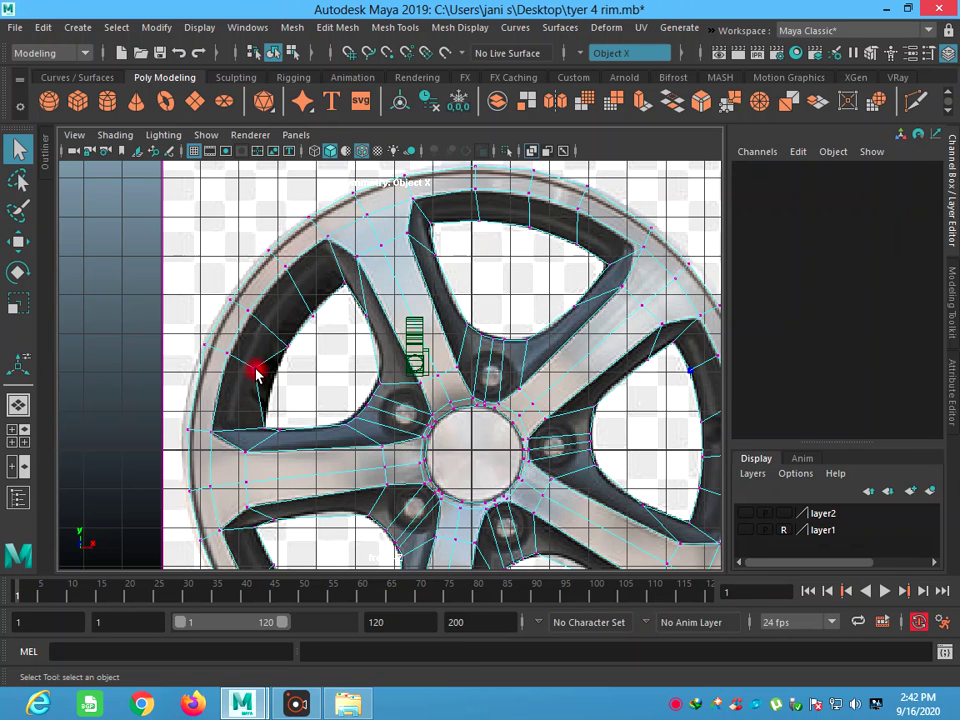
- Pull a spoke-opening vertex onto the reference spoke edge, then frame the whole wheel
click(257, 373)
click(18, 240)
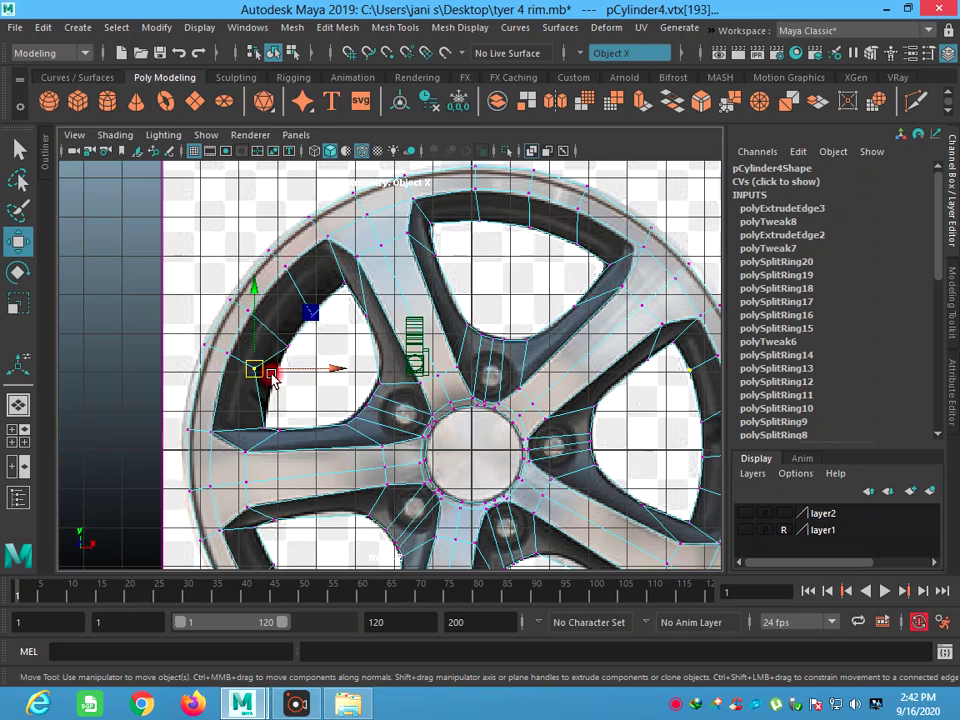
drag(272, 378, 267, 382)
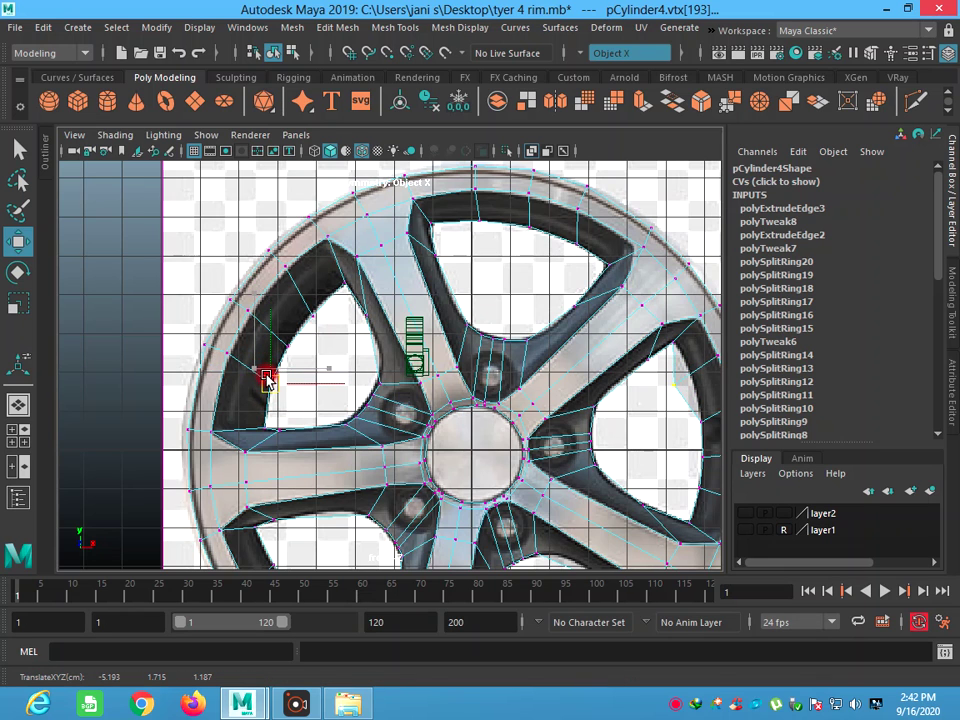
key(F8)
click(362, 410)
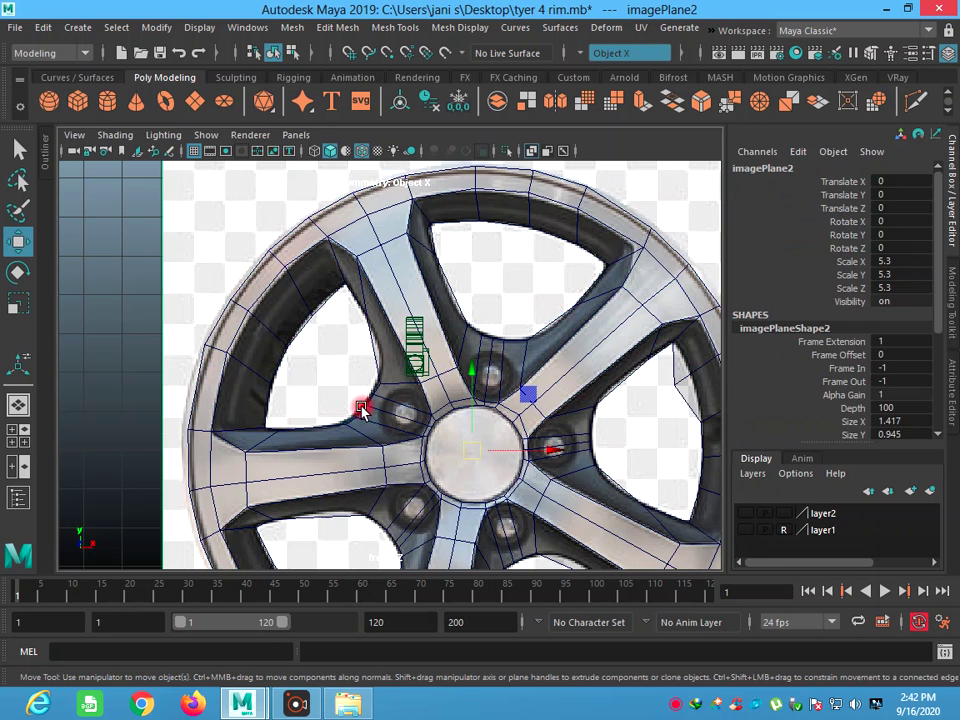
key(f)
- Move the right spoke opening's vertices onto the reference spoke outline
click(590, 347)
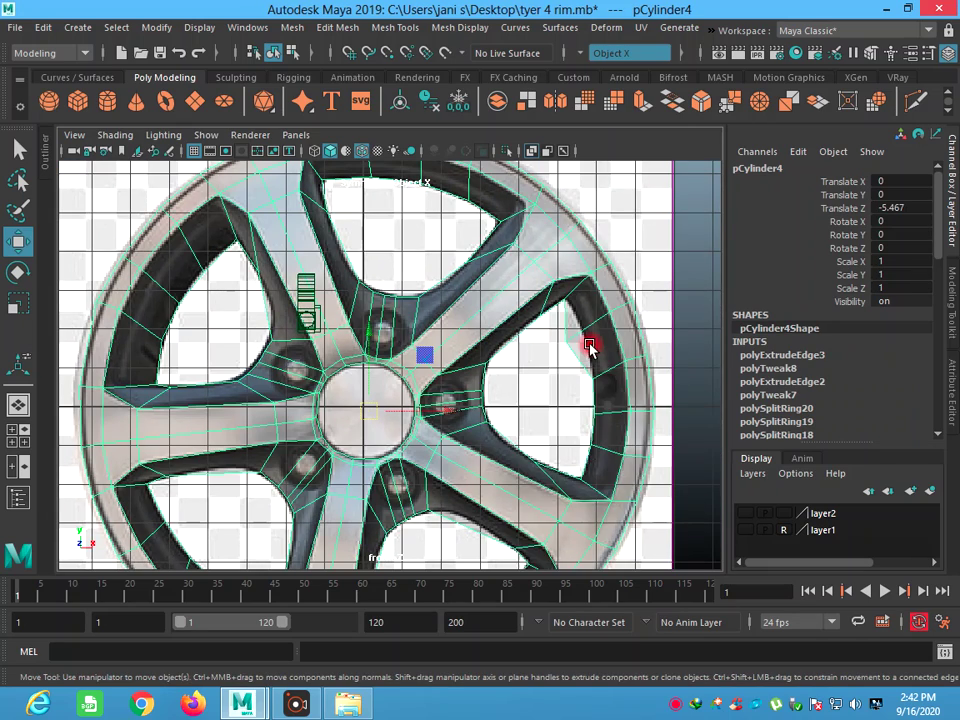
right_drag(590, 347, 508, 246)
key(ctrl+z)
key(ctrl+z)
click(572, 336)
right_drag(572, 336, 506, 244)
click(507, 246)
mouse_move(507, 246)
middle_down()
mouse_move(527, 285)
mouse_move(609, 334)
mouse_move(566, 347)
middle_up()
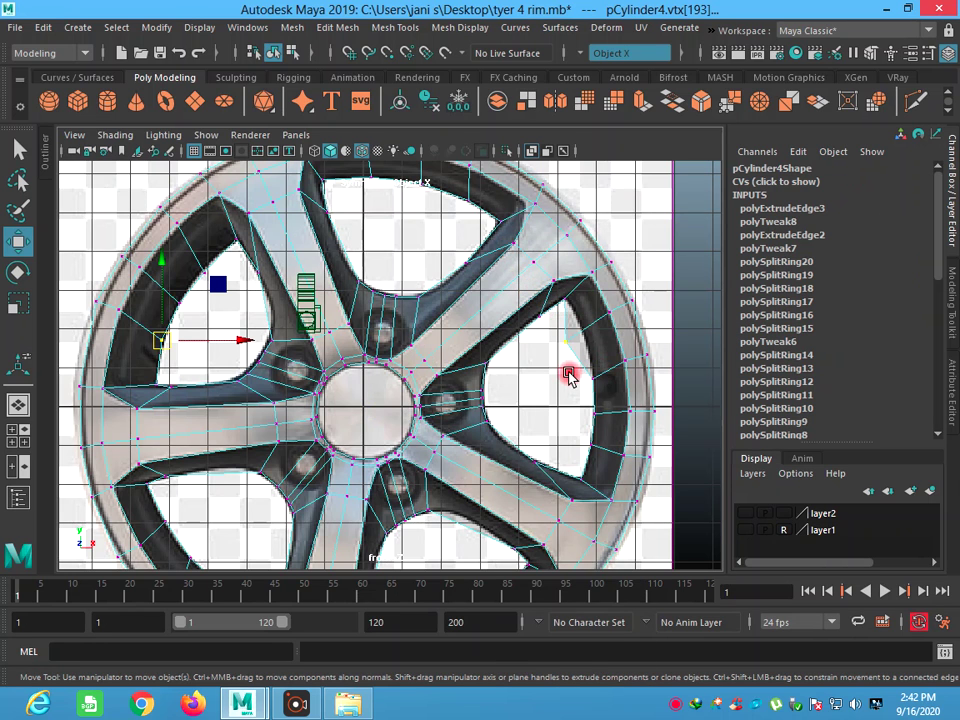
click(566, 341)
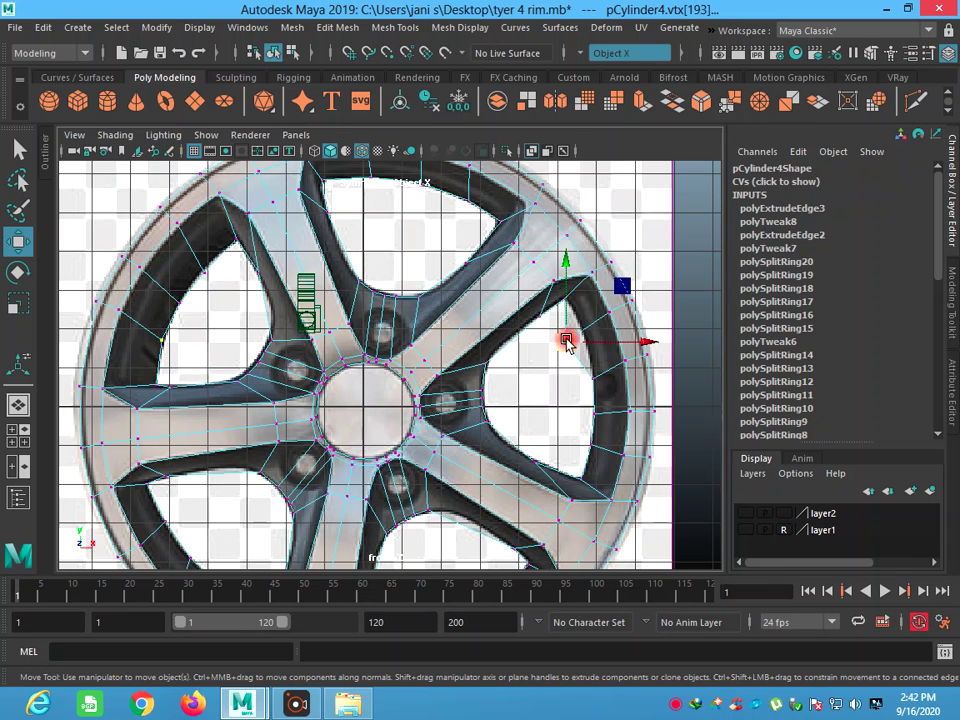
middle_drag(566, 342, 582, 333)
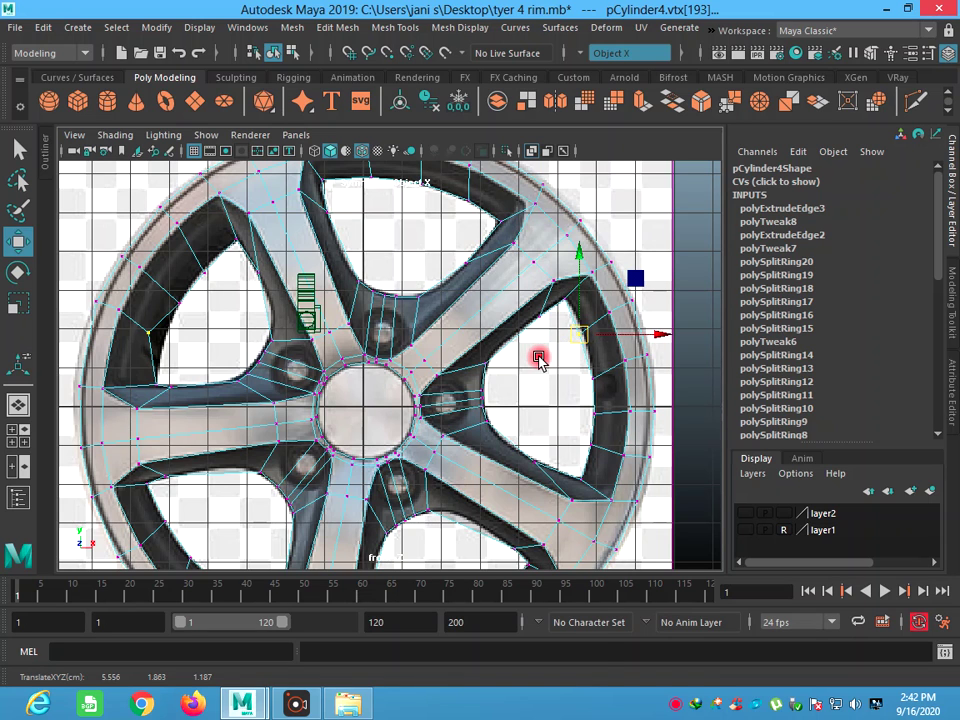
- Undo an accidental move of an edge on the left rim
right_drag(538, 358, 519, 200)
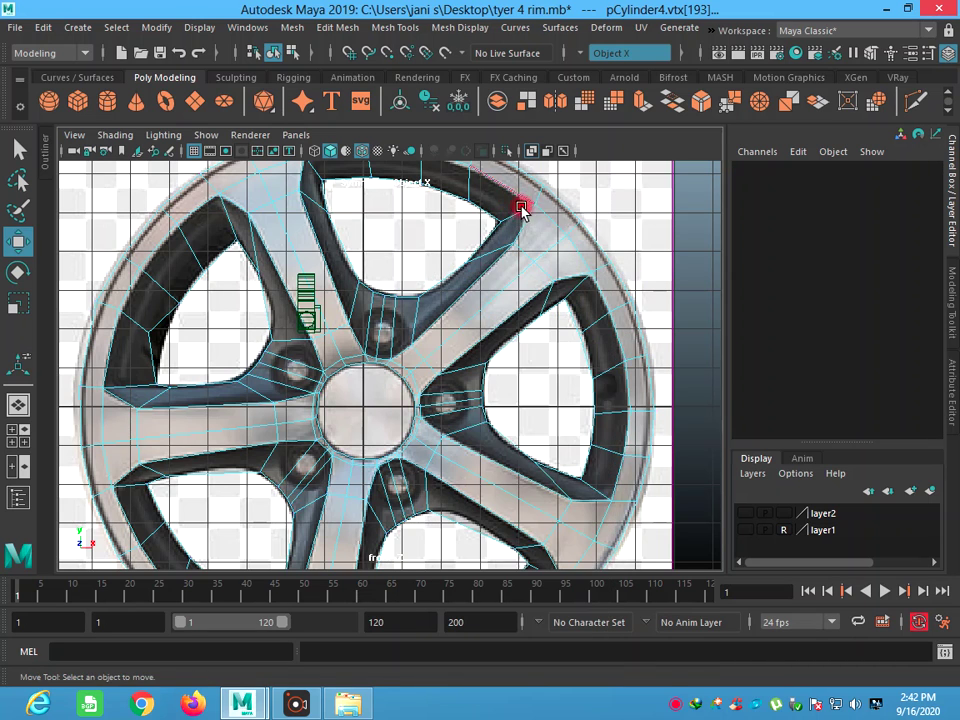
click(126, 318)
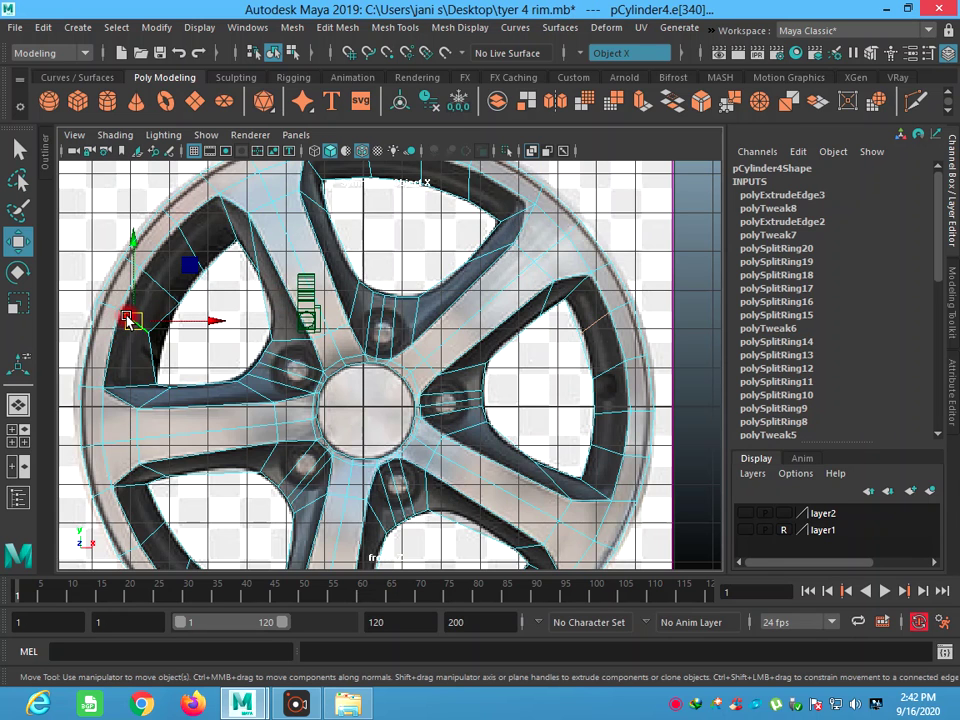
drag(137, 317, 138, 325)
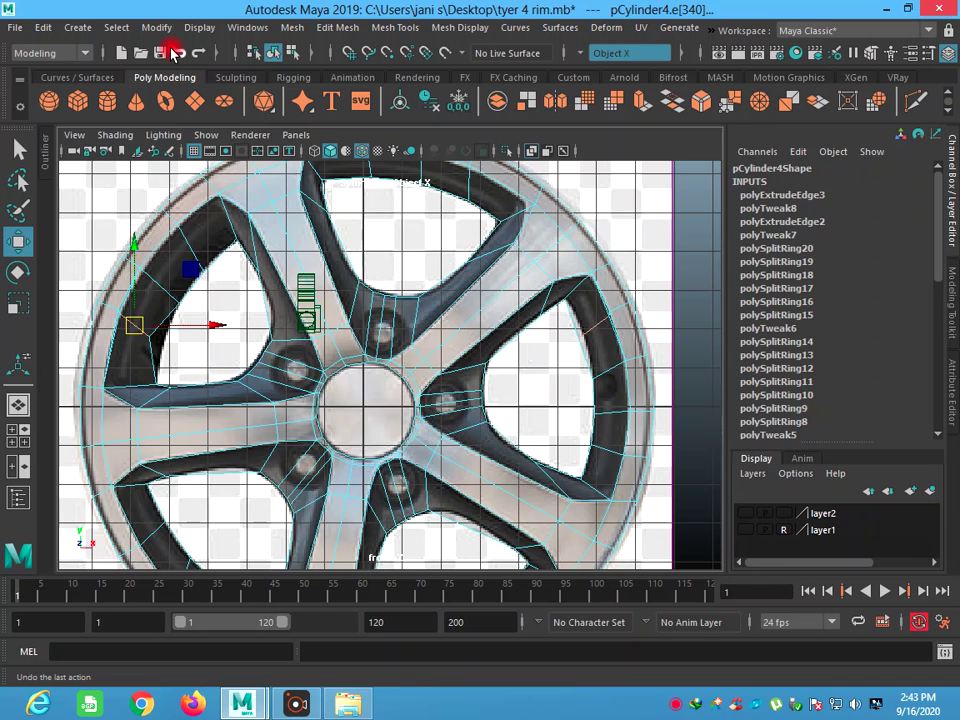
click(177, 53)
click(176, 54)
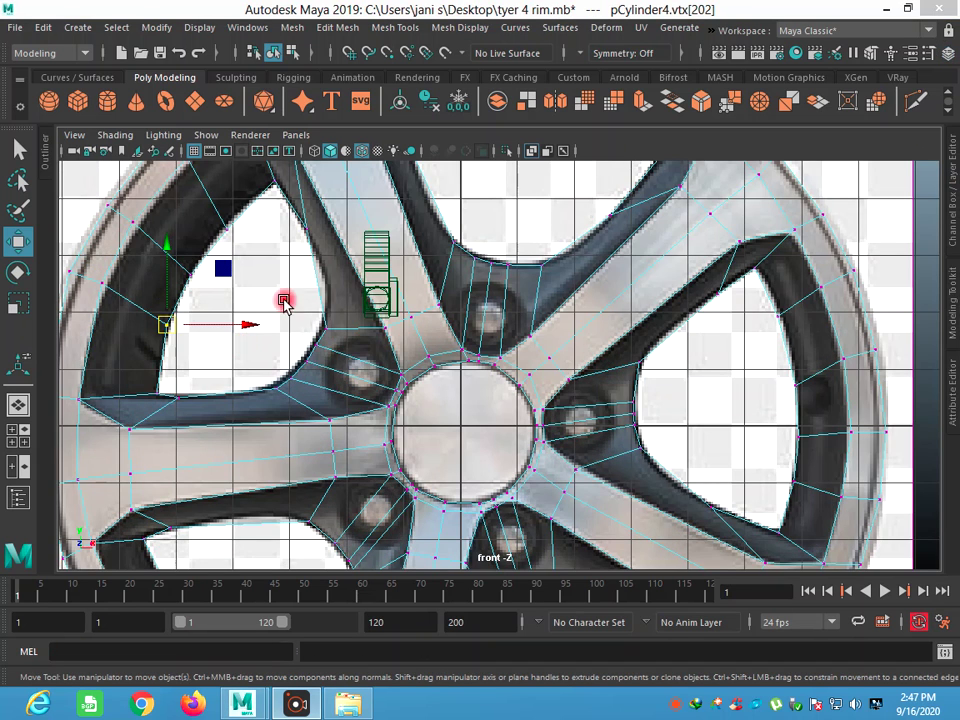
scroll(289, 279, down, 2)
scroll(493, 249, down, 1)
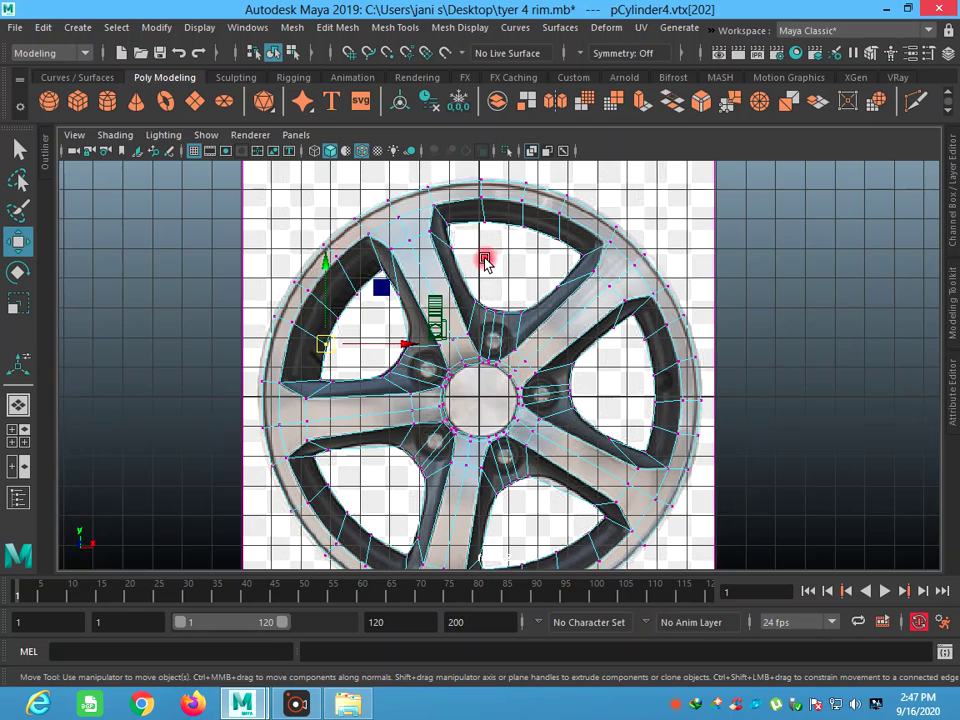
scroll(484, 262, up, 2)
right_click(313, 321)
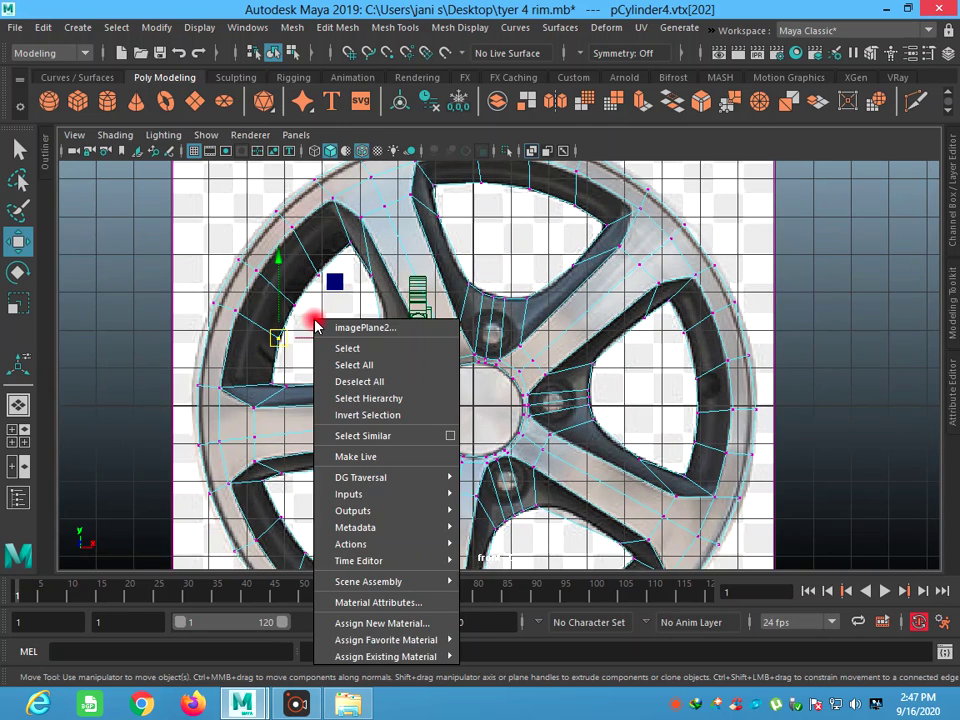
key(ctrl+a)
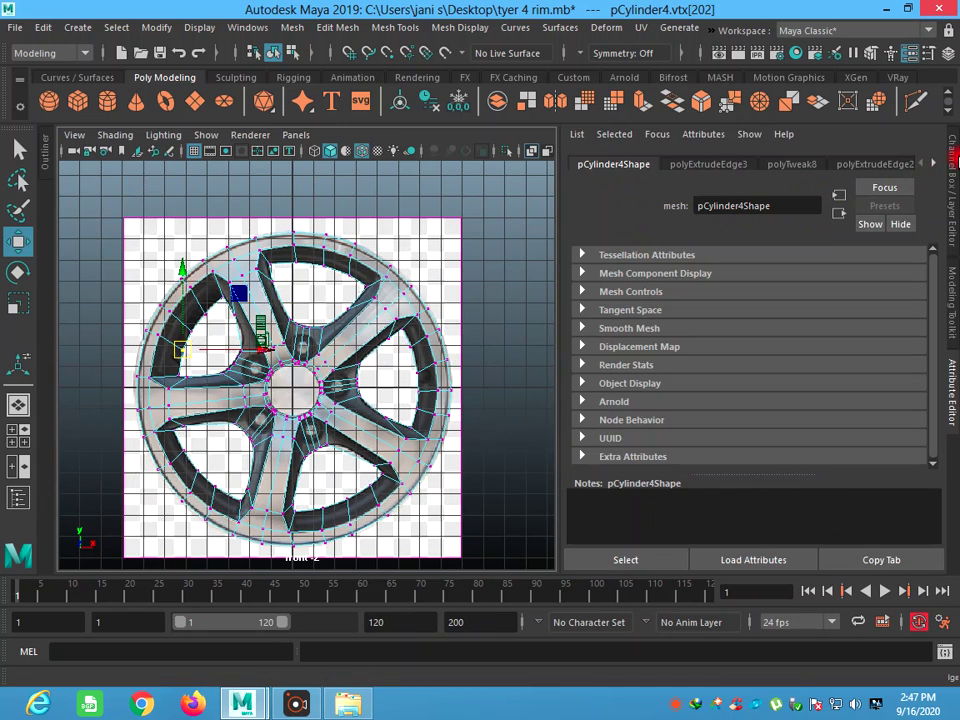
click(955, 162)
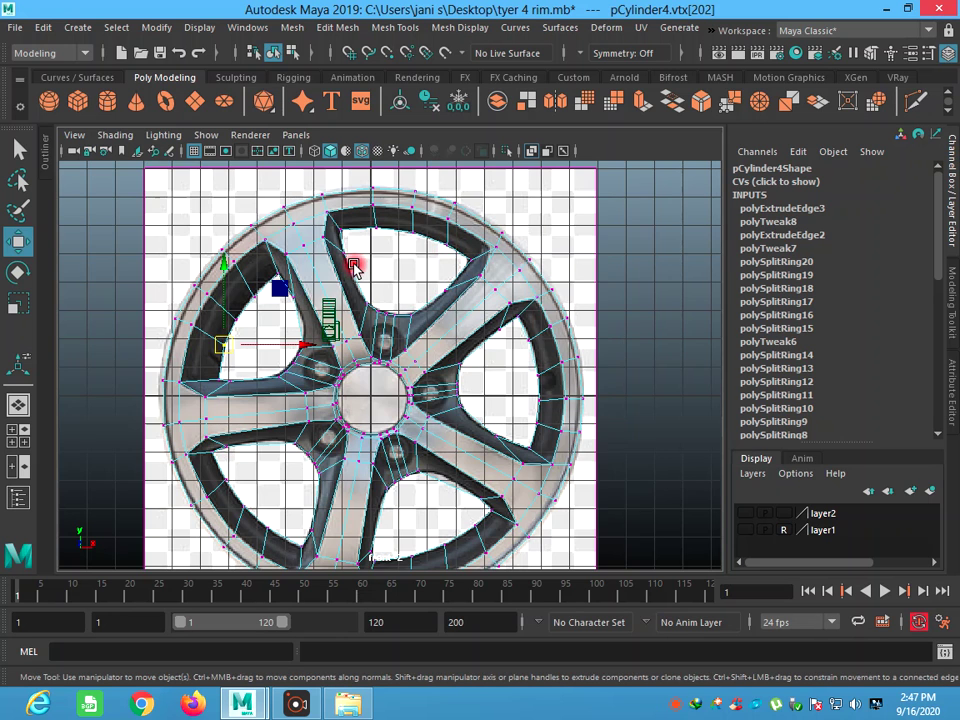
scroll(354, 264, up, 2)
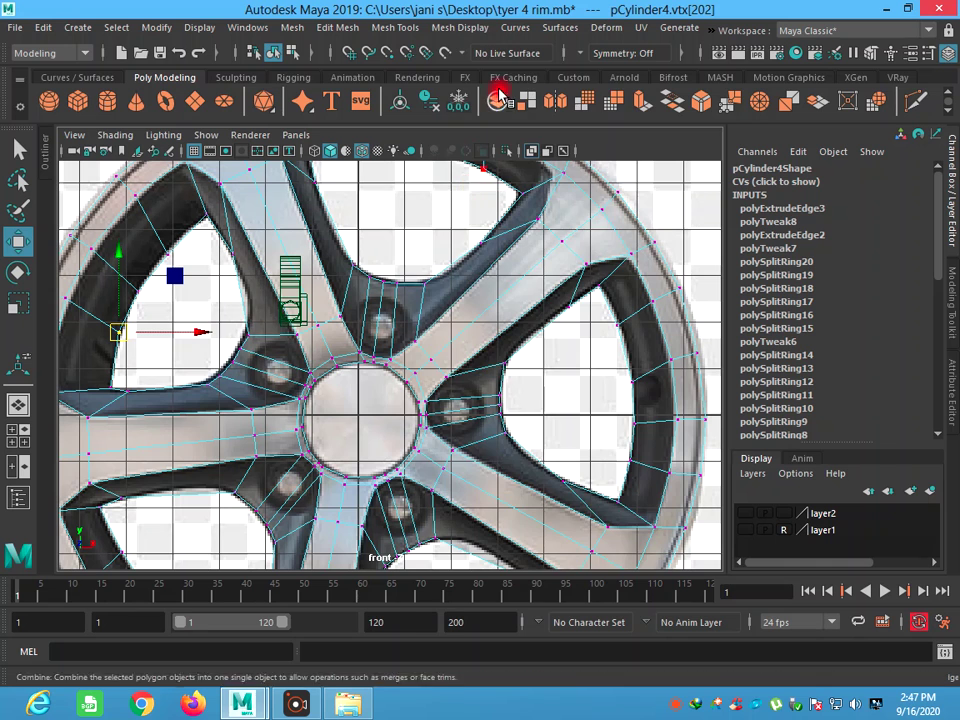
click(456, 28)
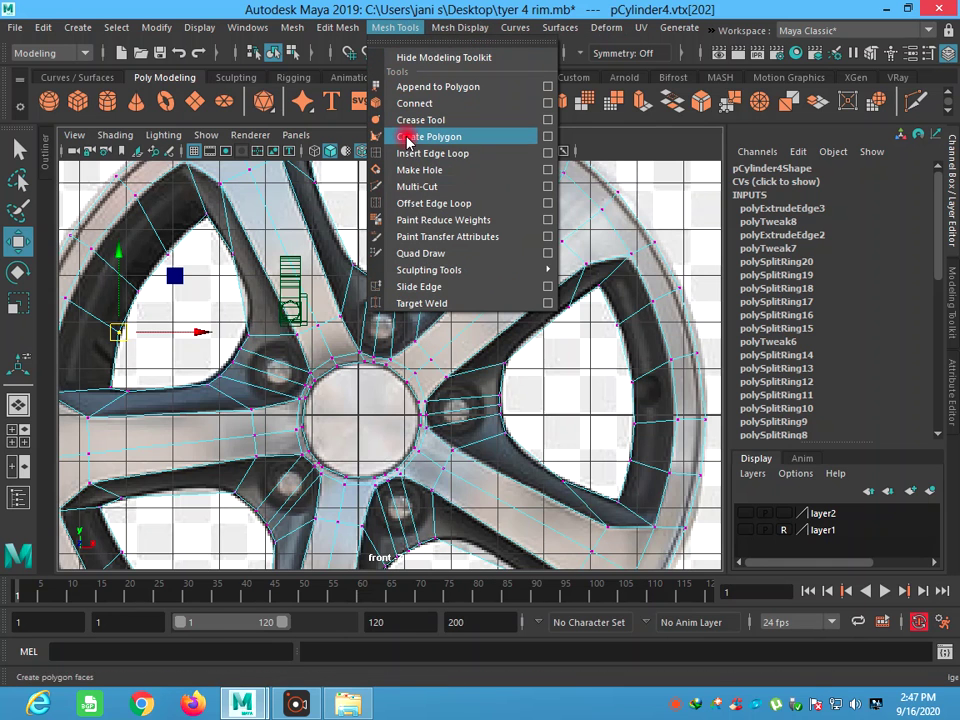
- Insert edge loops across the lower-left, lower-right, upper and upper-left spokes
click(384, 153)
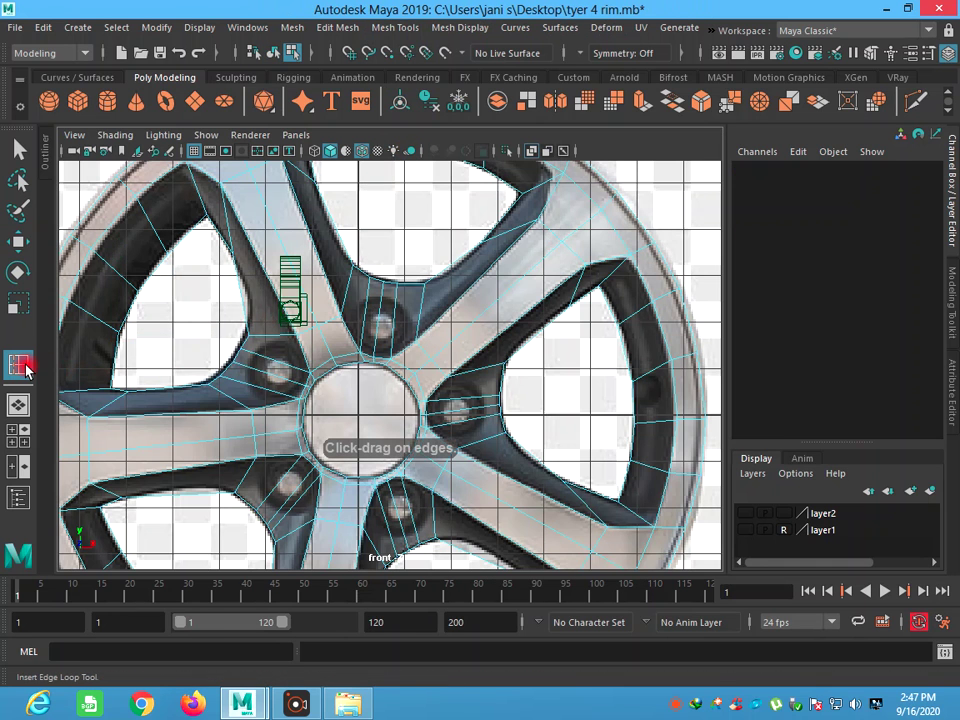
double_click(22, 364)
click(882, 96)
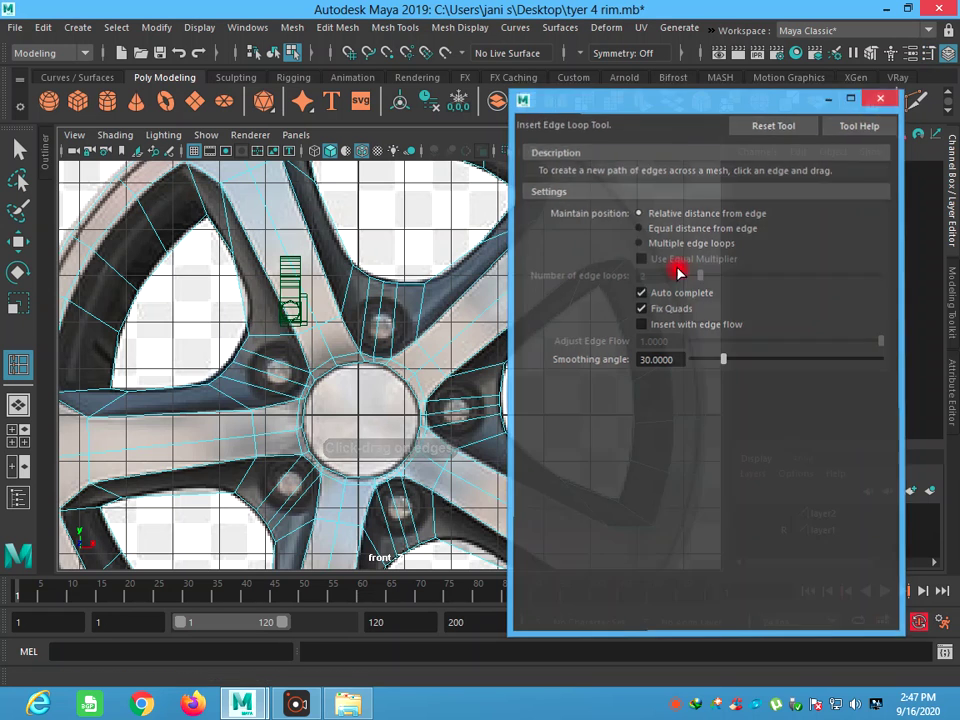
drag(168, 417, 171, 412)
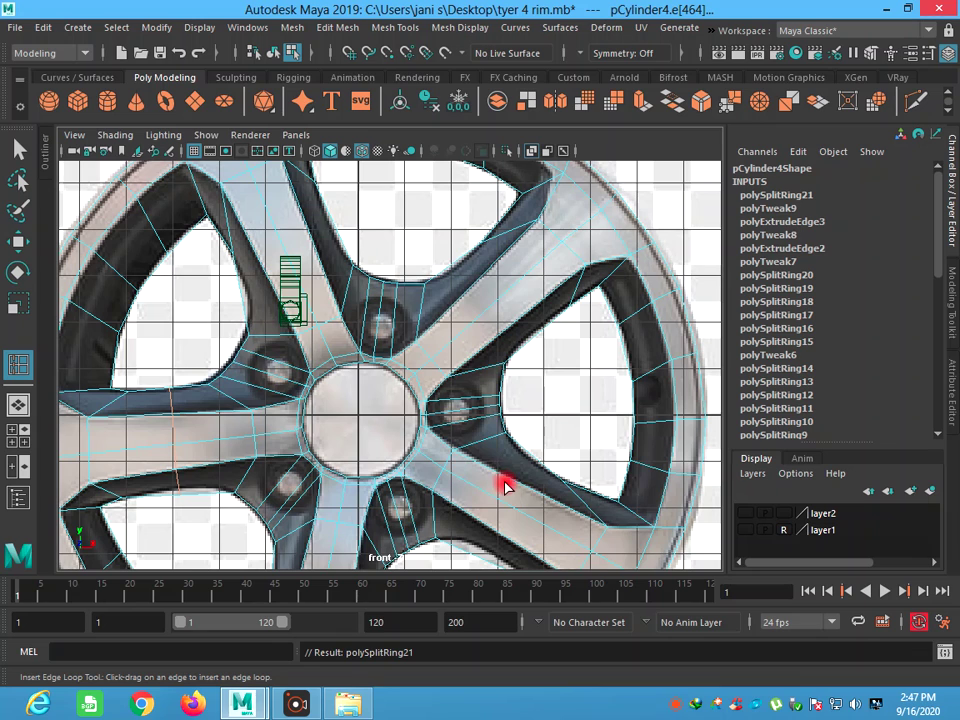
drag(507, 487, 517, 480)
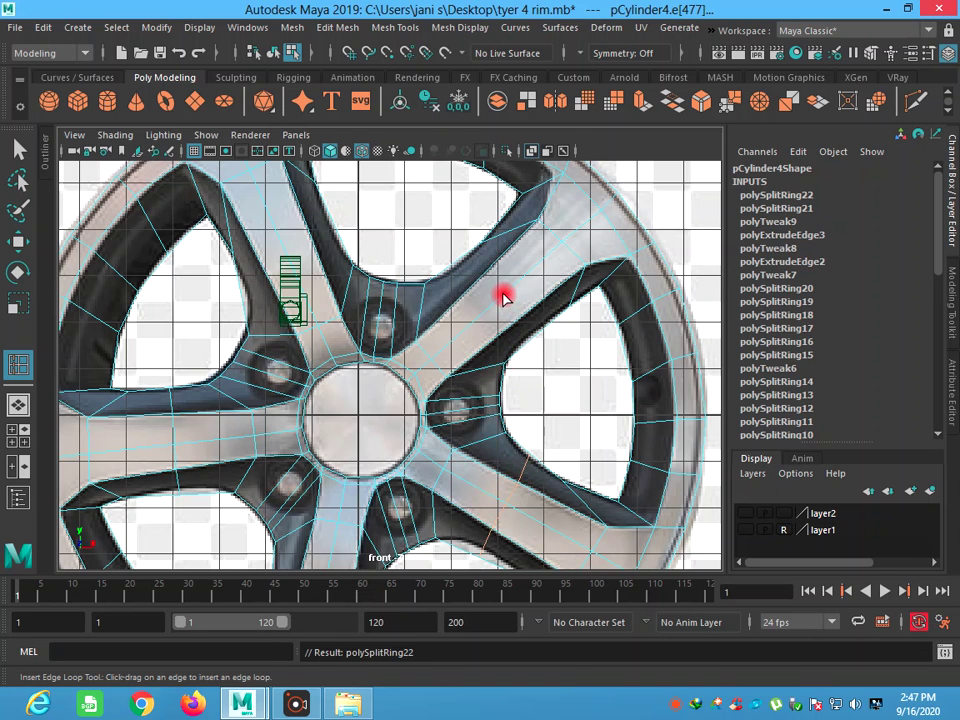
drag(389, 268, 387, 266)
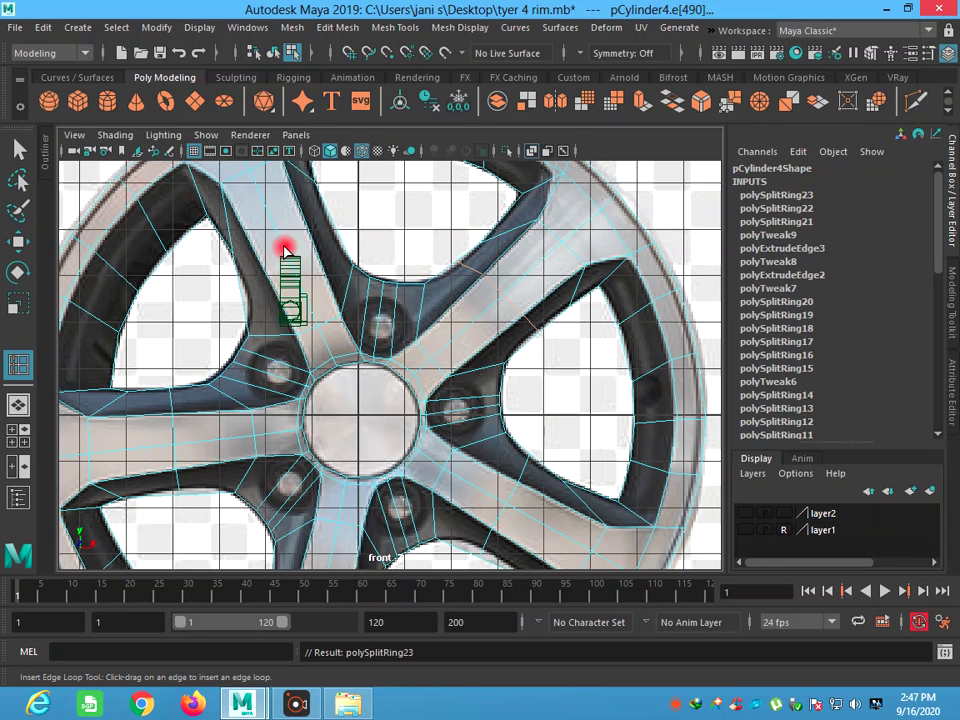
drag(284, 244, 284, 246)
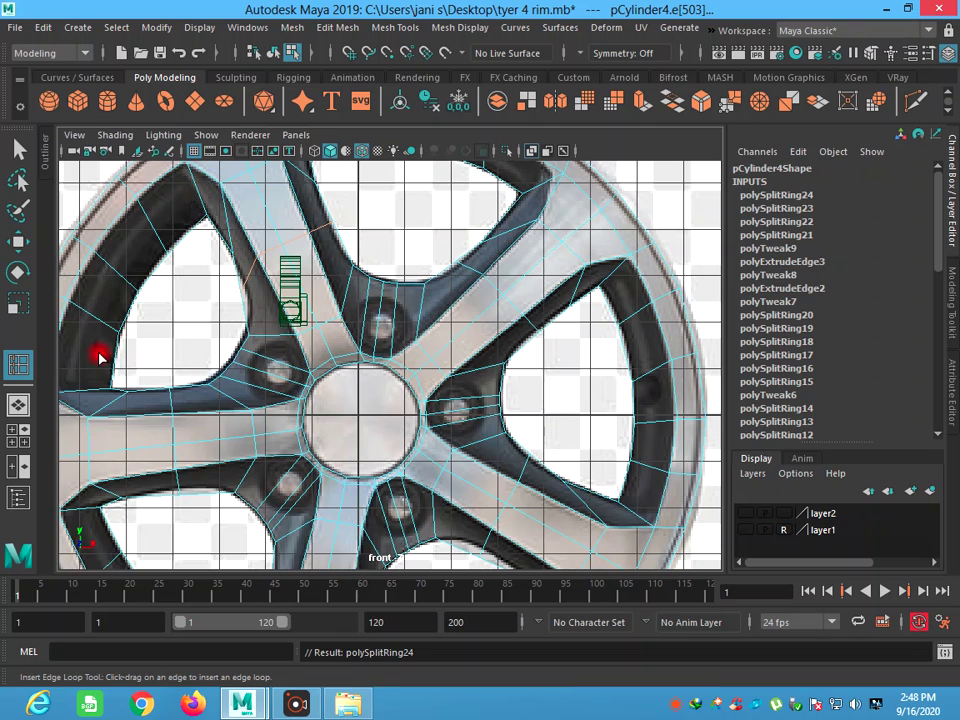
right_drag(104, 335, 48, 248)
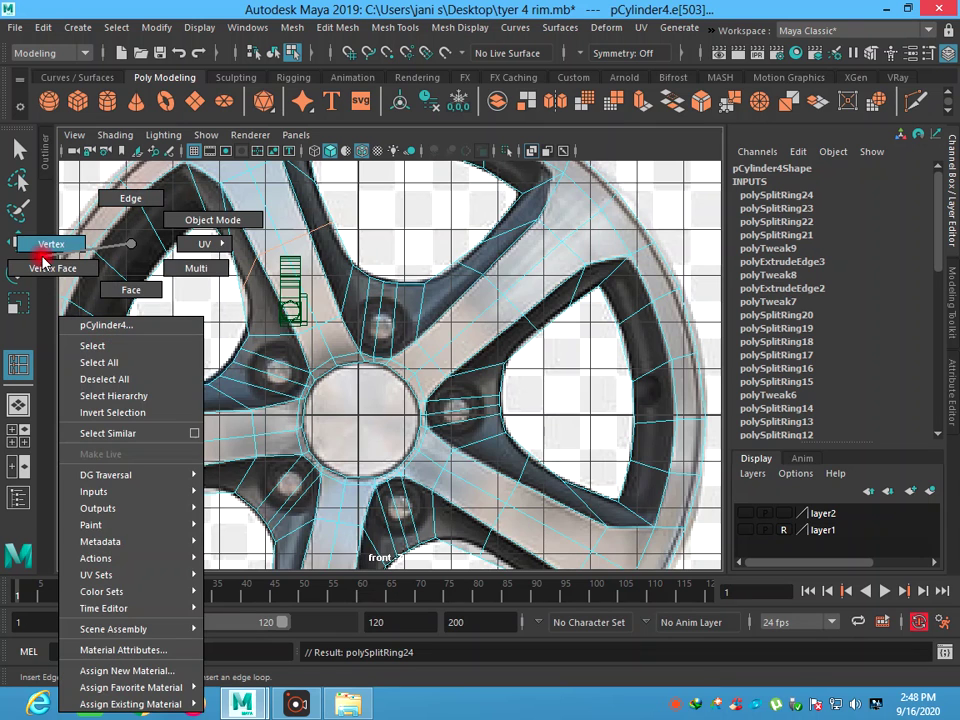
click(19, 149)
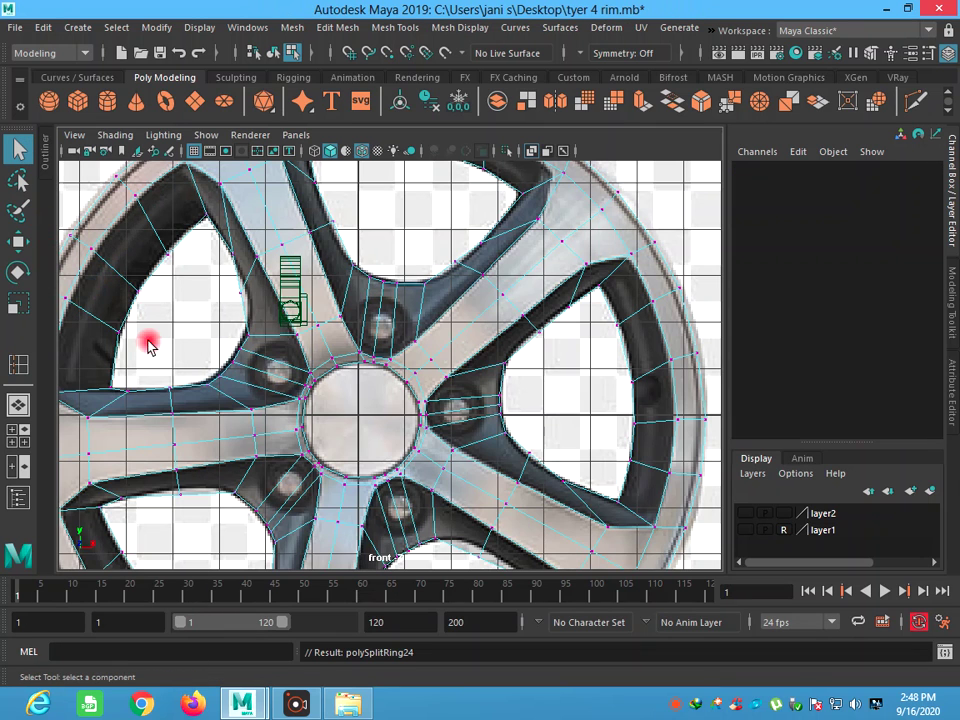
- Nudge vertices on the lower-left and upper-left spokes onto the reference outline
click(184, 500)
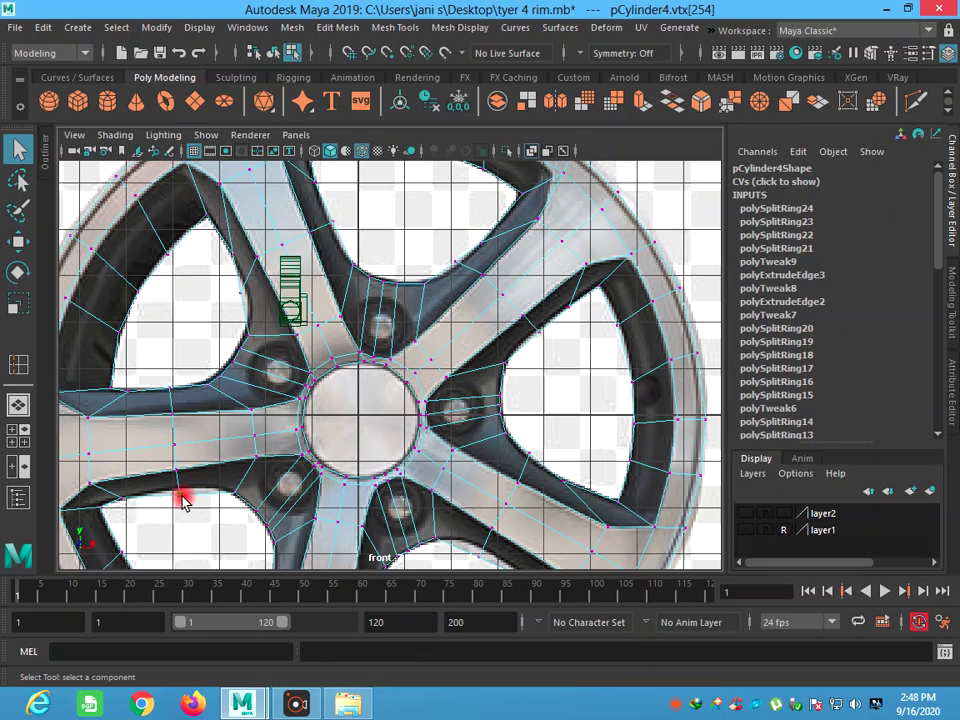
click(18, 241)
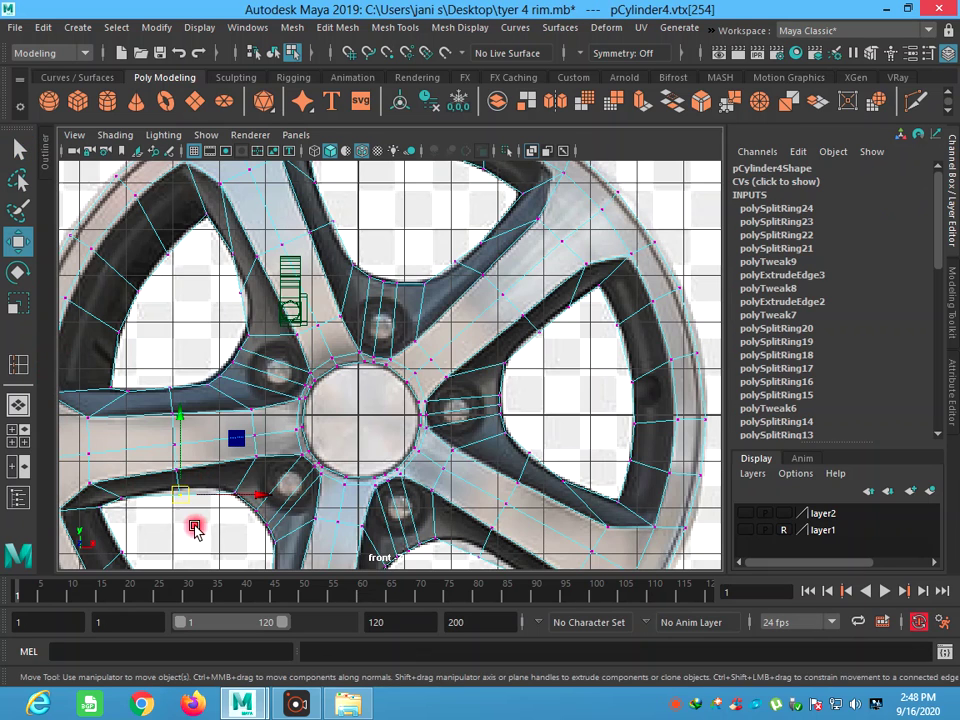
drag(193, 503, 186, 493)
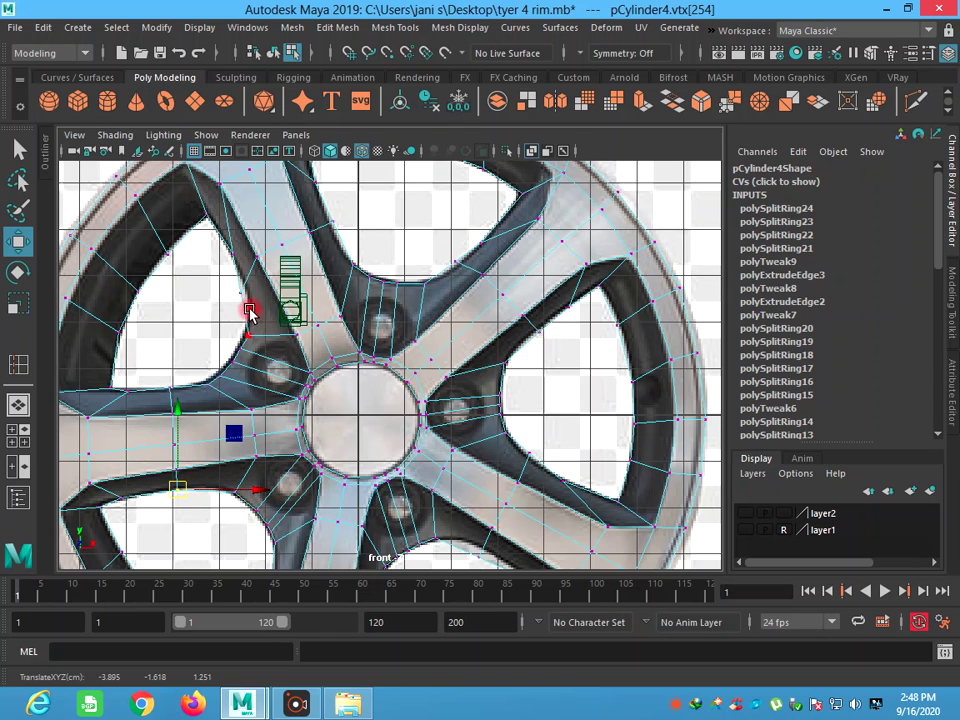
click(233, 250)
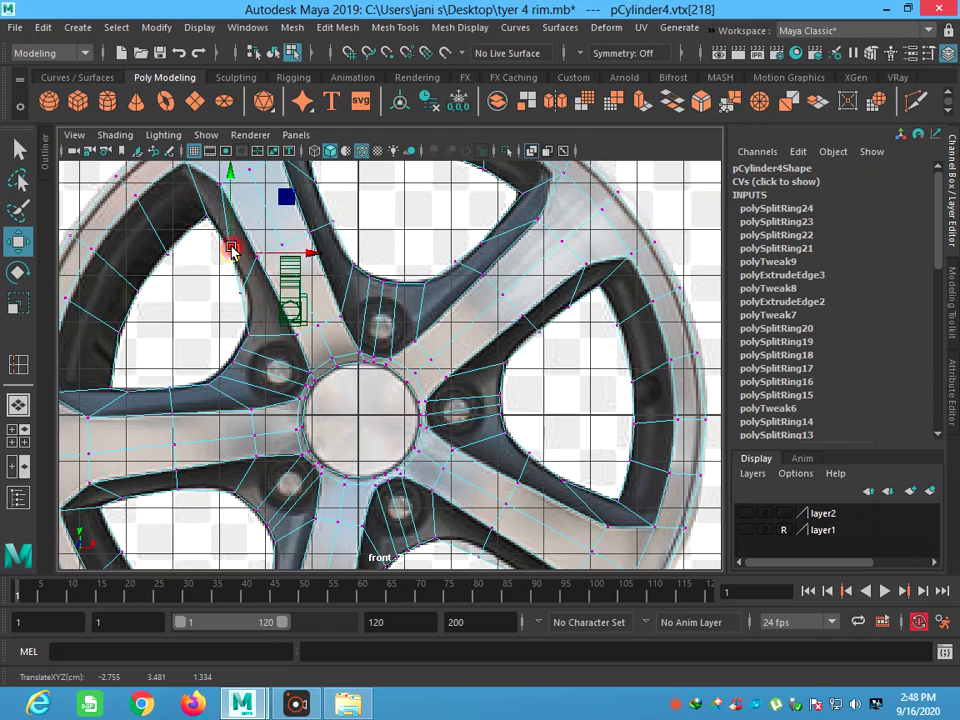
click(244, 289)
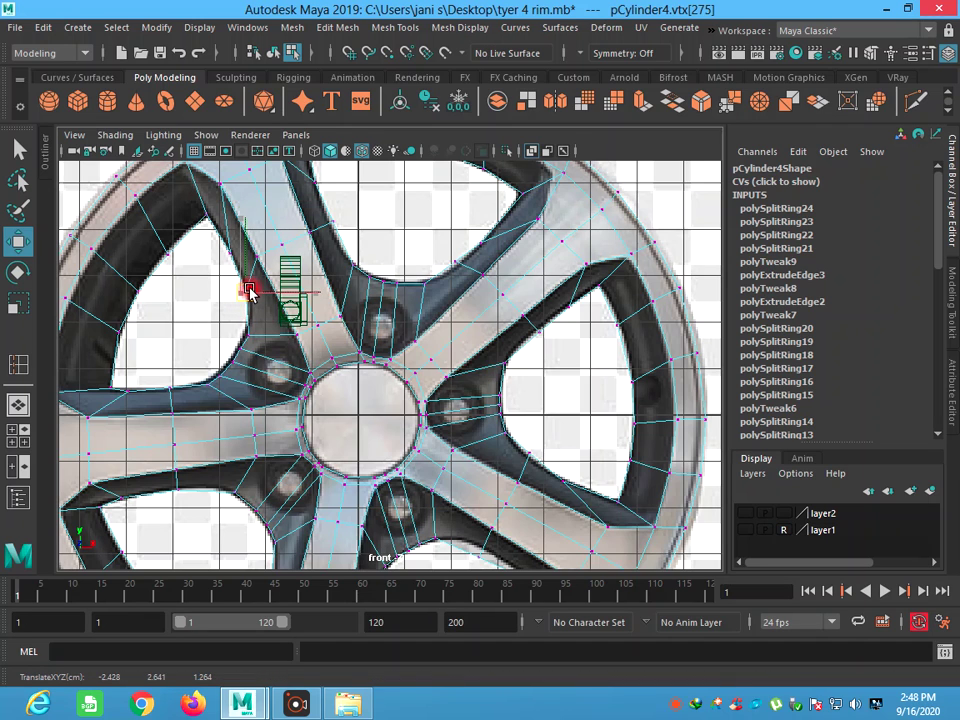
click(468, 266)
drag(466, 265, 467, 266)
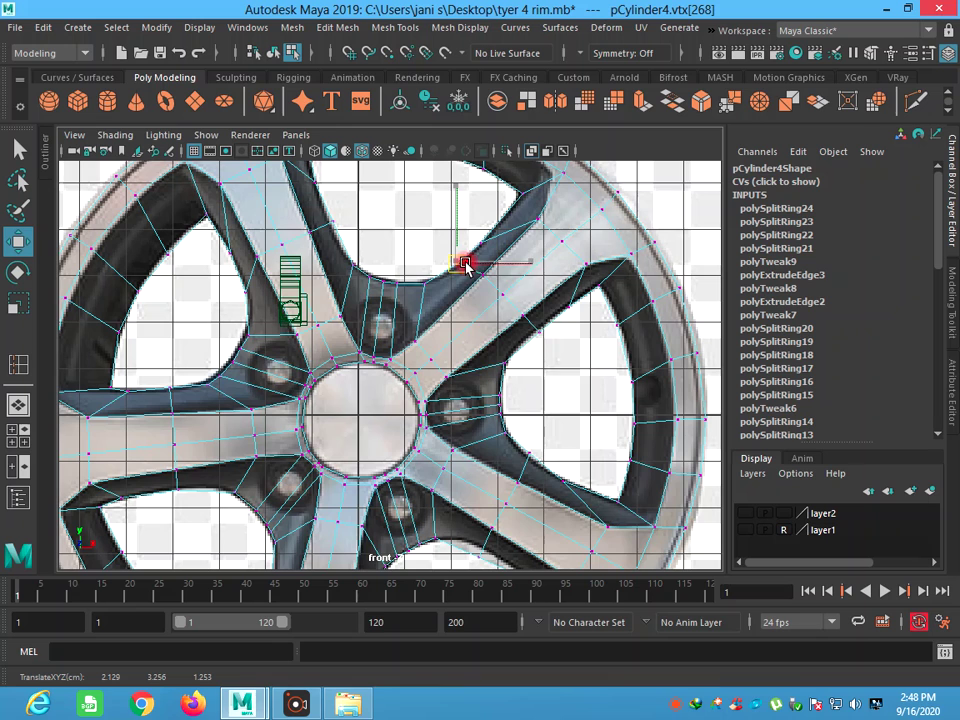
- Fit further vertices along the right and lower-right spokes to the reference outline
click(541, 332)
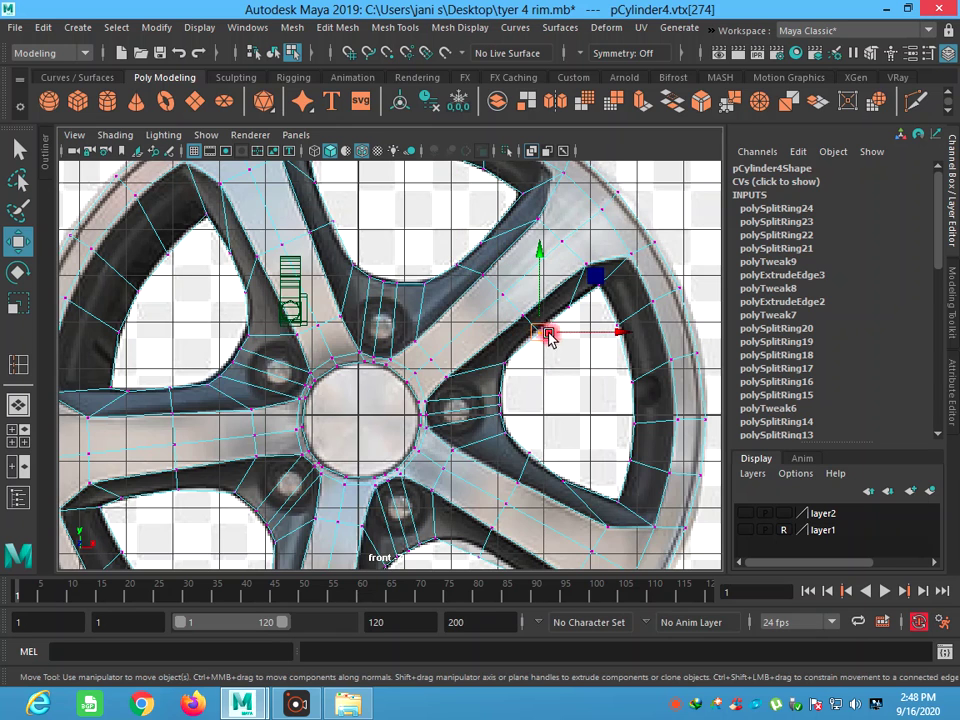
drag(541, 325, 541, 326)
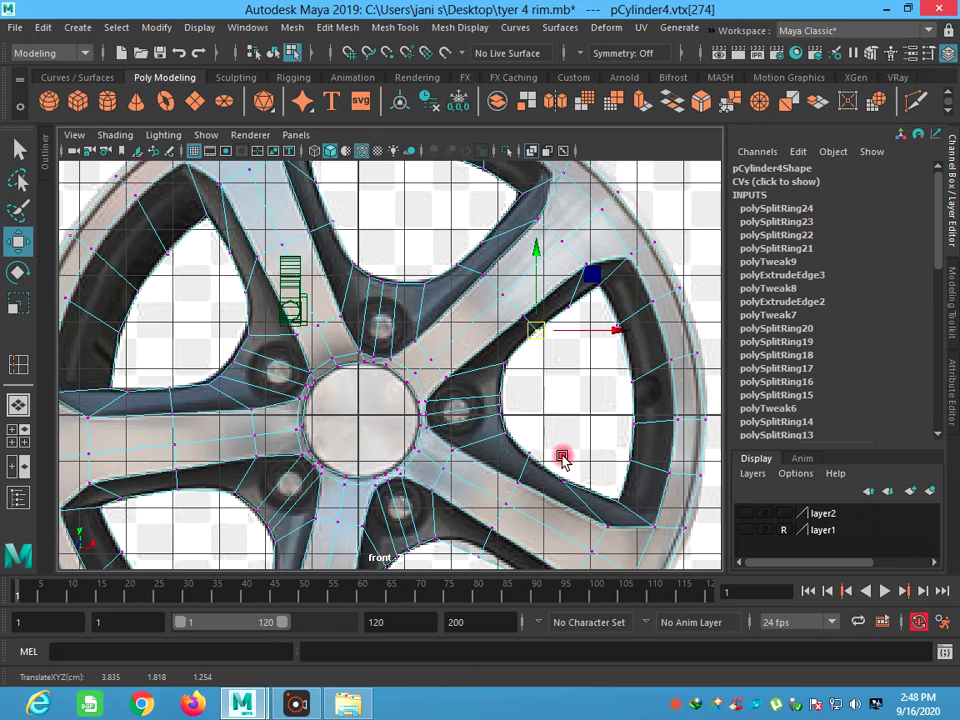
click(531, 455)
drag(530, 455, 509, 484)
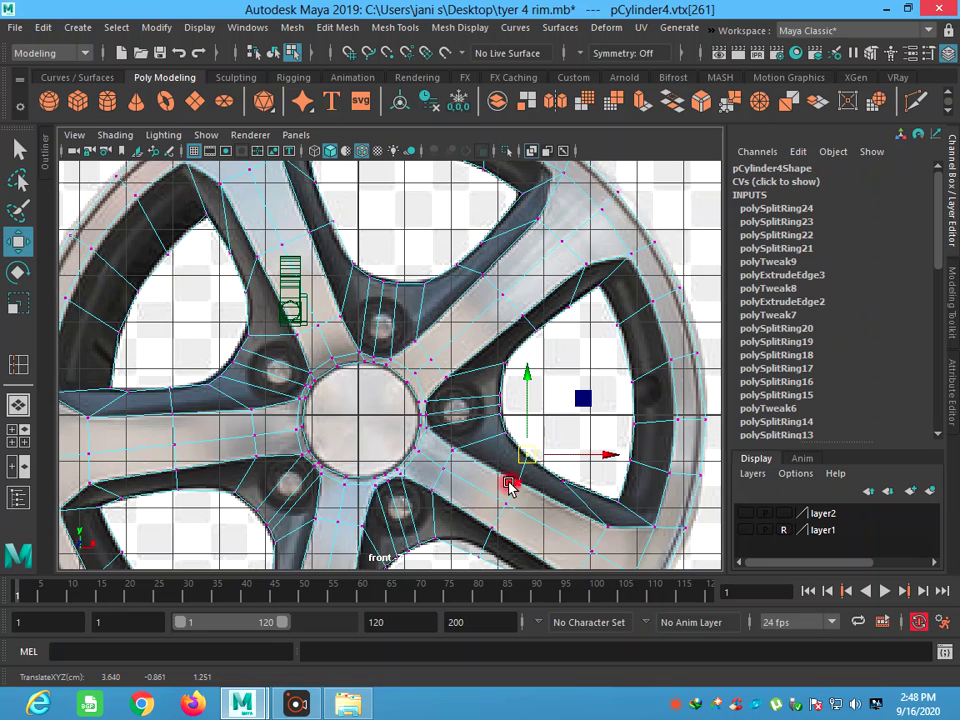
click(483, 554)
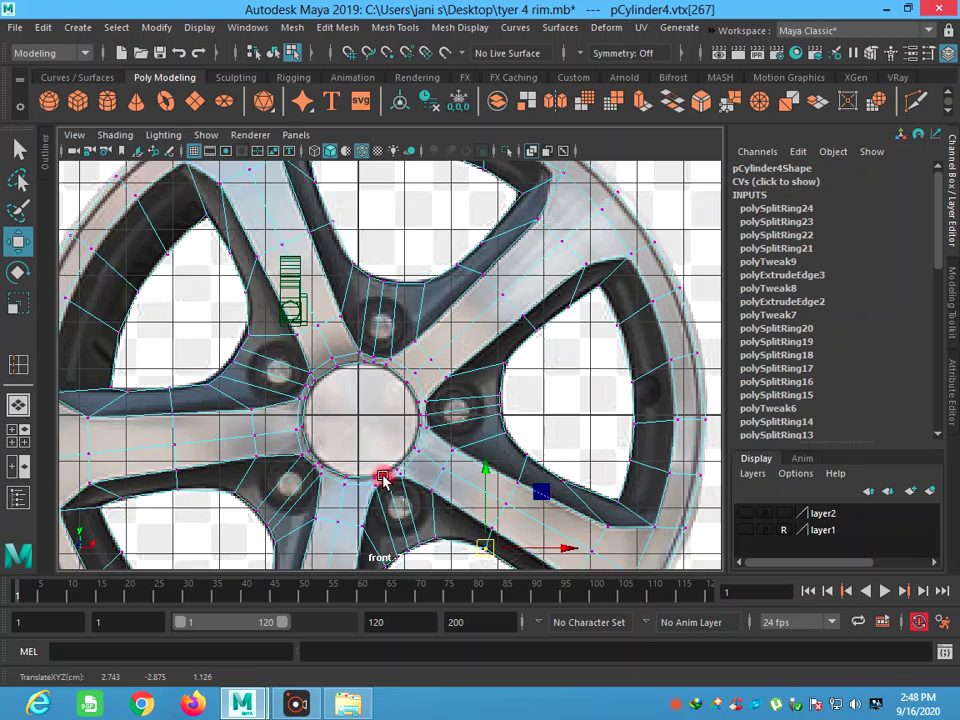
scroll(385, 480, down, 3)
scroll(360, 556, up, 2)
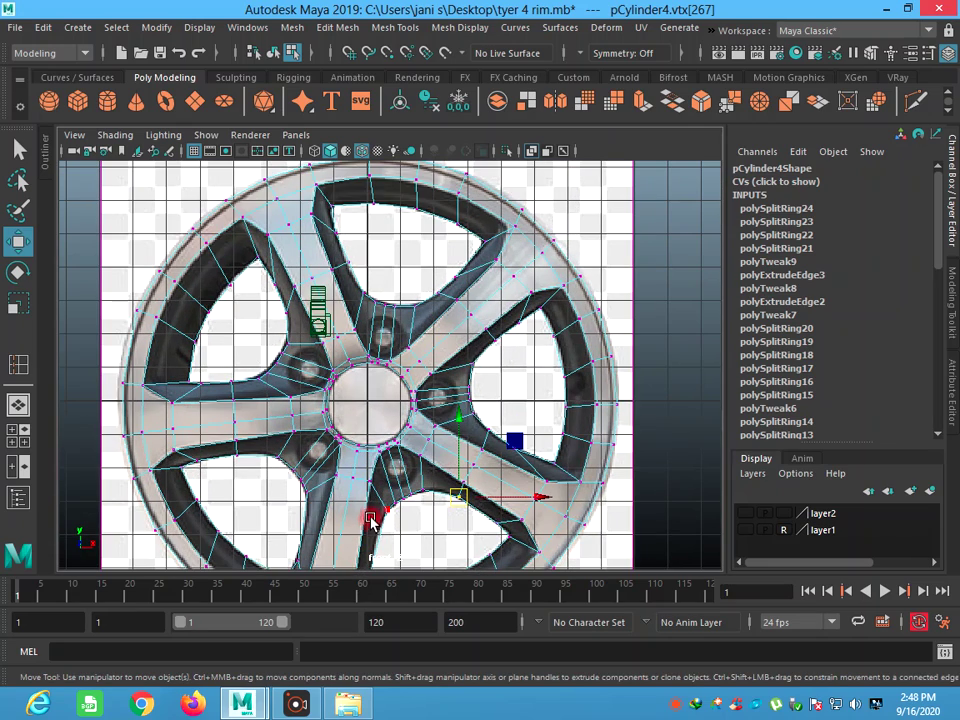
alt+middle_drag(380, 507, 473, 401)
scroll(423, 388, up, 2)
scroll(423, 388, up, 2)
- Insert an extra edge loop across the lower spoke
click(18, 148)
click(18, 364)
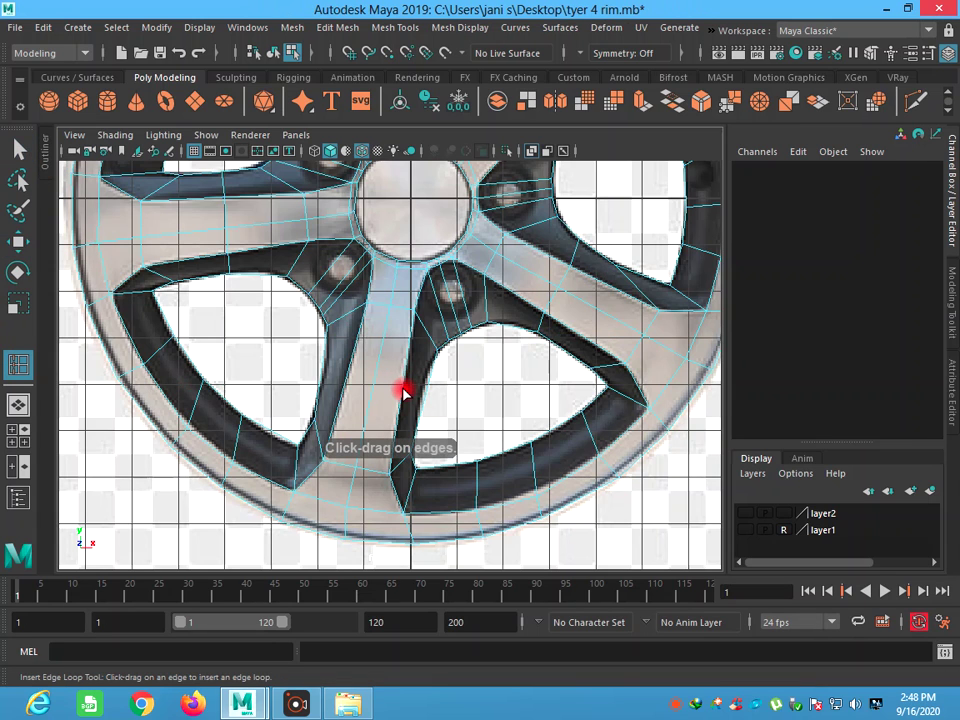
click(405, 392)
click(18, 148)
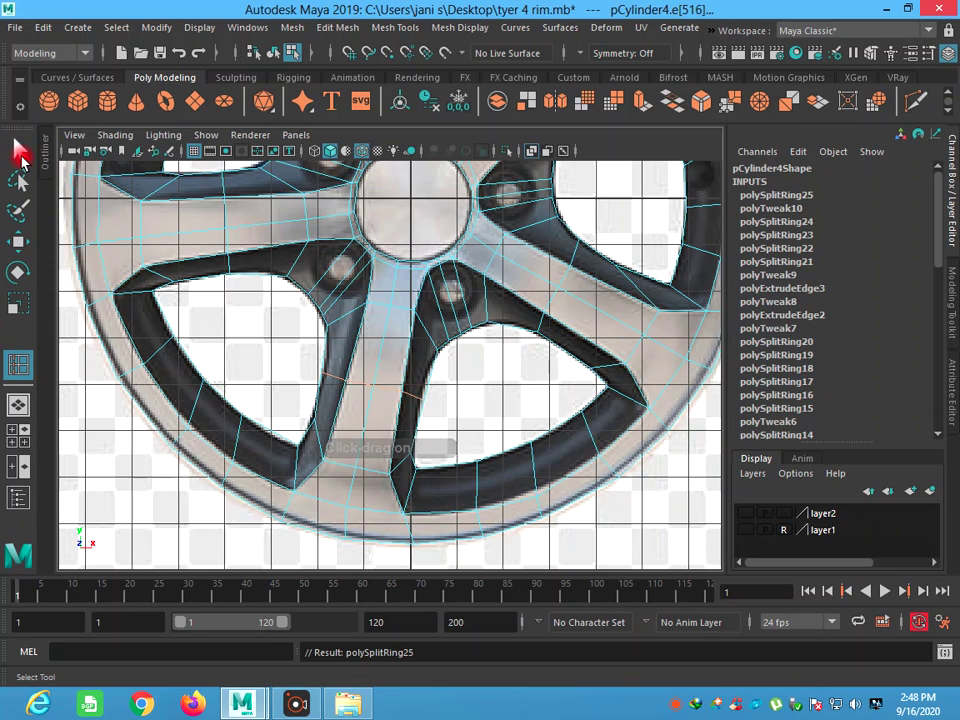
right_drag(358, 368, 290, 248)
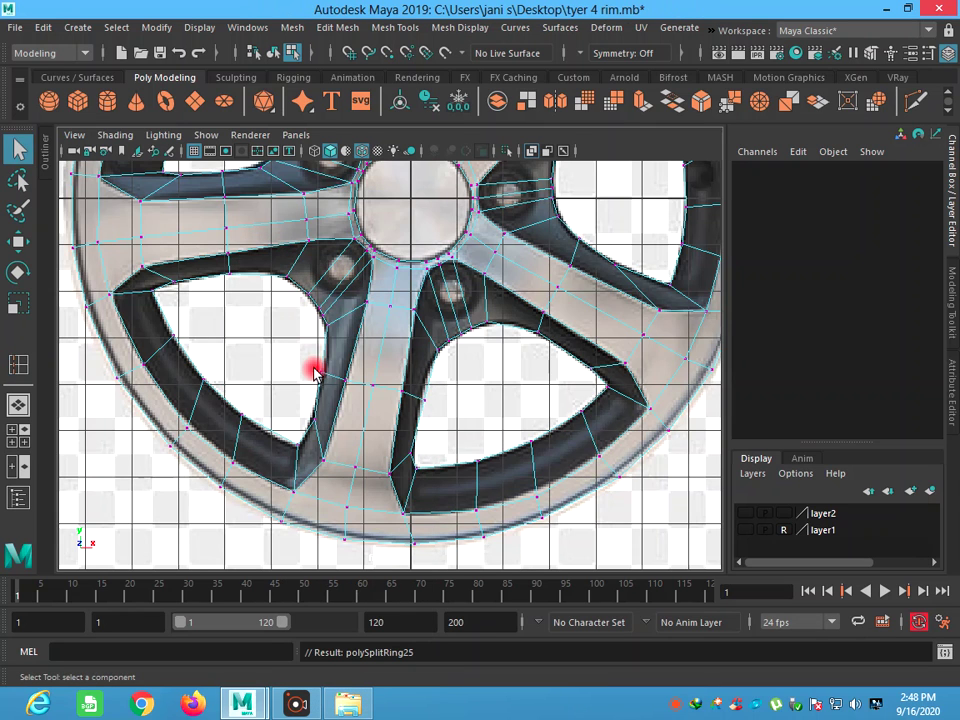
- Pull the new spoke loop's vertices down onto the spoke edges
click(422, 401)
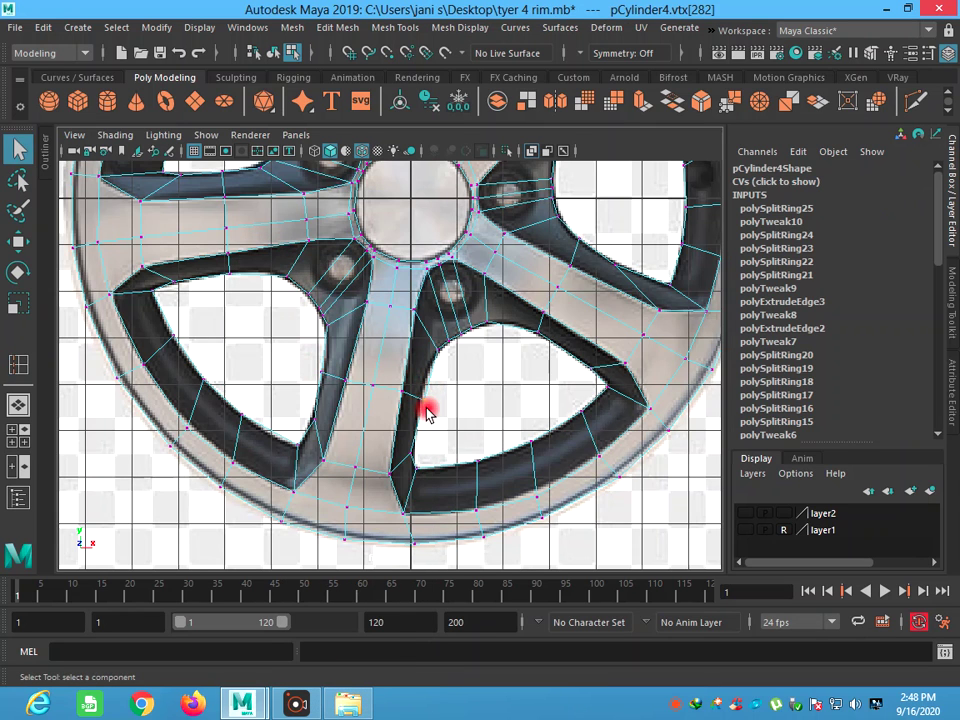
click(20, 245)
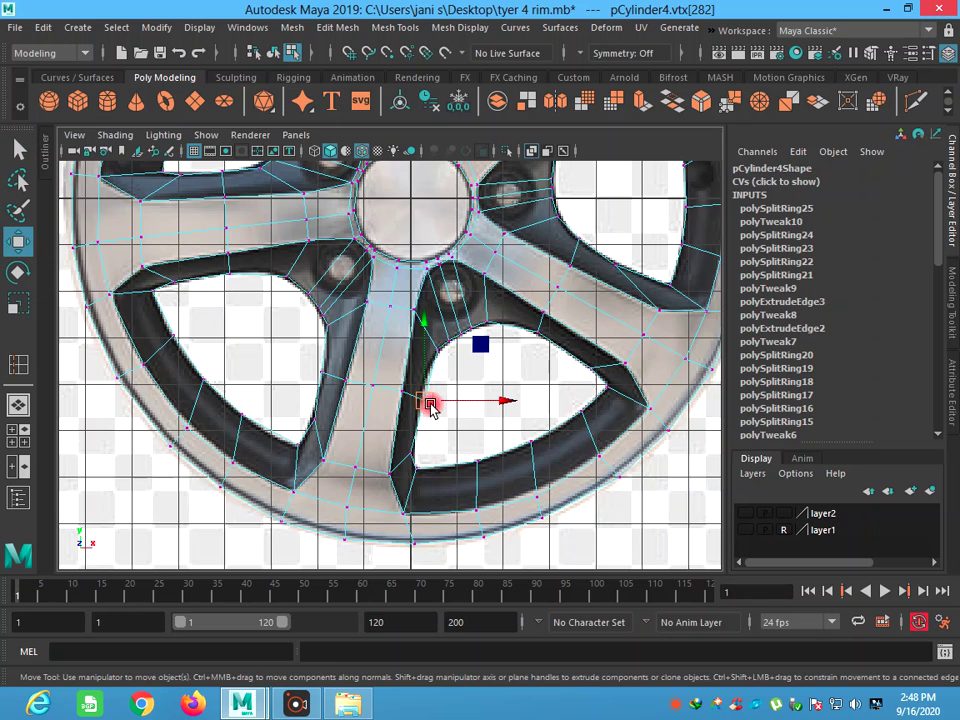
drag(426, 402, 416, 459)
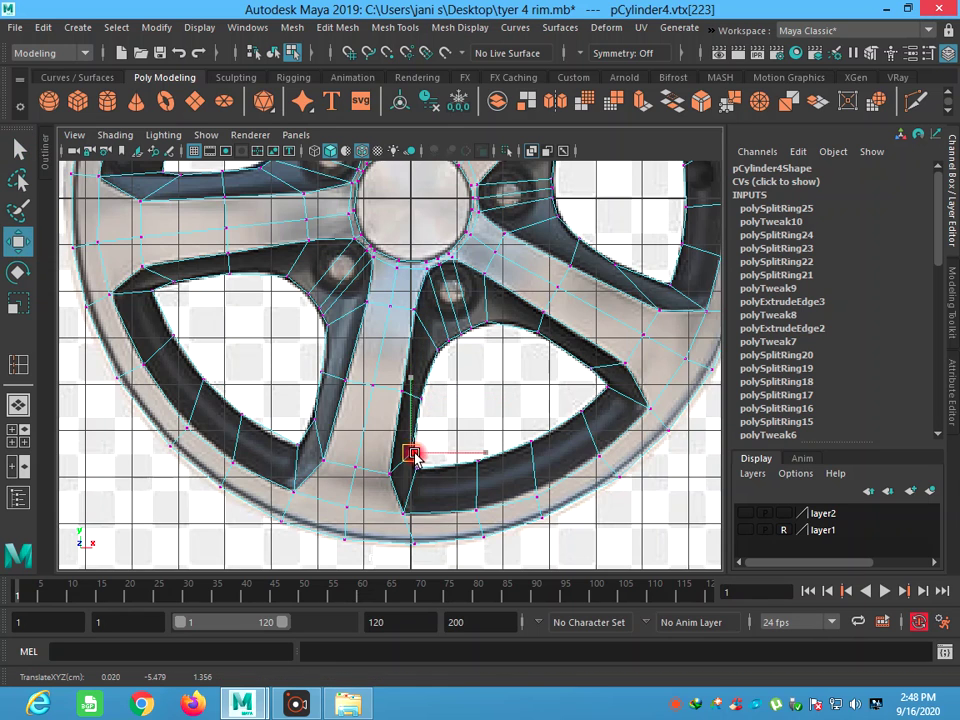
click(321, 372)
mouse_move(326, 372)
mouse_down()
mouse_move(329, 402)
mouse_move(309, 427)
mouse_up()
click(318, 424)
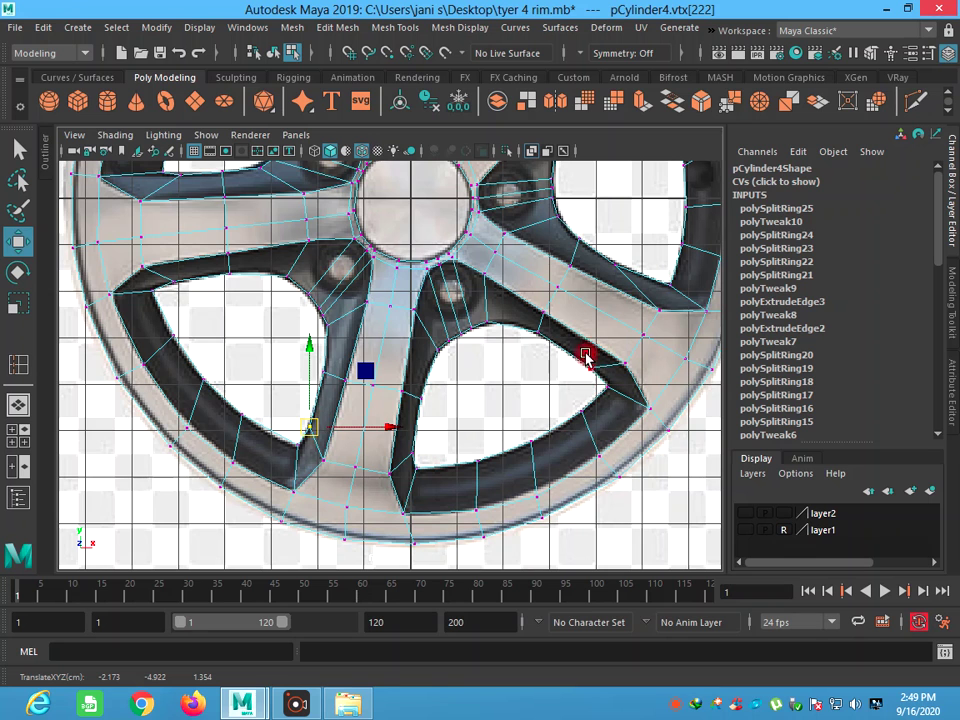
- Shift a vertex on the hub's left edge rightward toward the hub centre
scroll(415, 325, down, 3)
scroll(415, 325, down, 1)
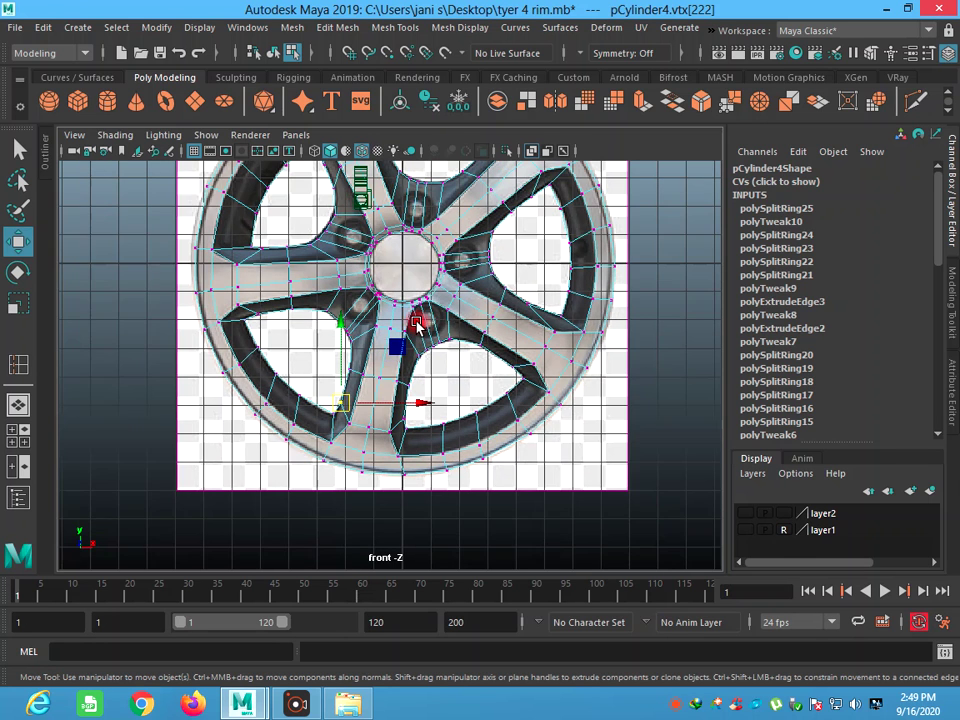
scroll(415, 325, down, 1)
scroll(419, 316, up, 2)
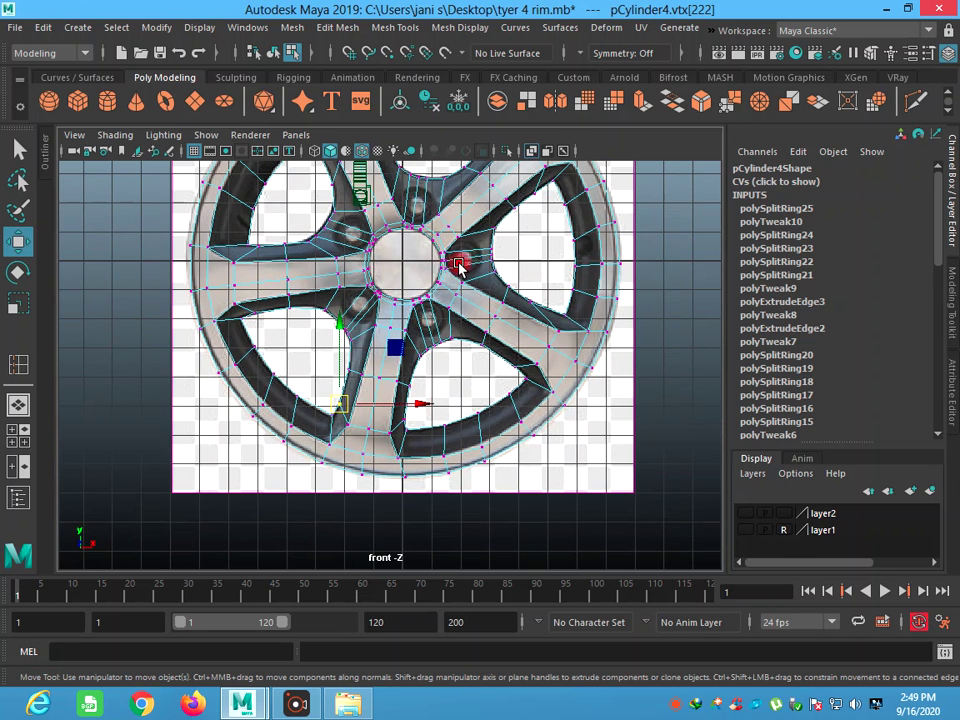
scroll(407, 398, down, 3)
scroll(389, 425, up, 2)
scroll(377, 391, up, 1)
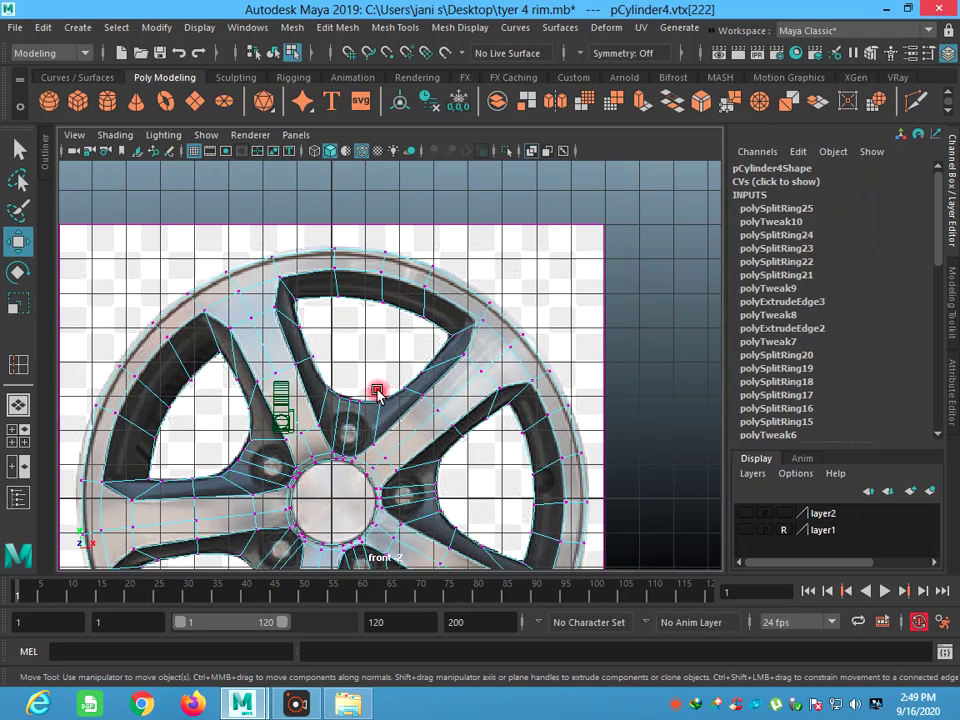
scroll(360, 370, up, 1)
scroll(320, 335, down, 1)
scroll(342, 375, down, 2)
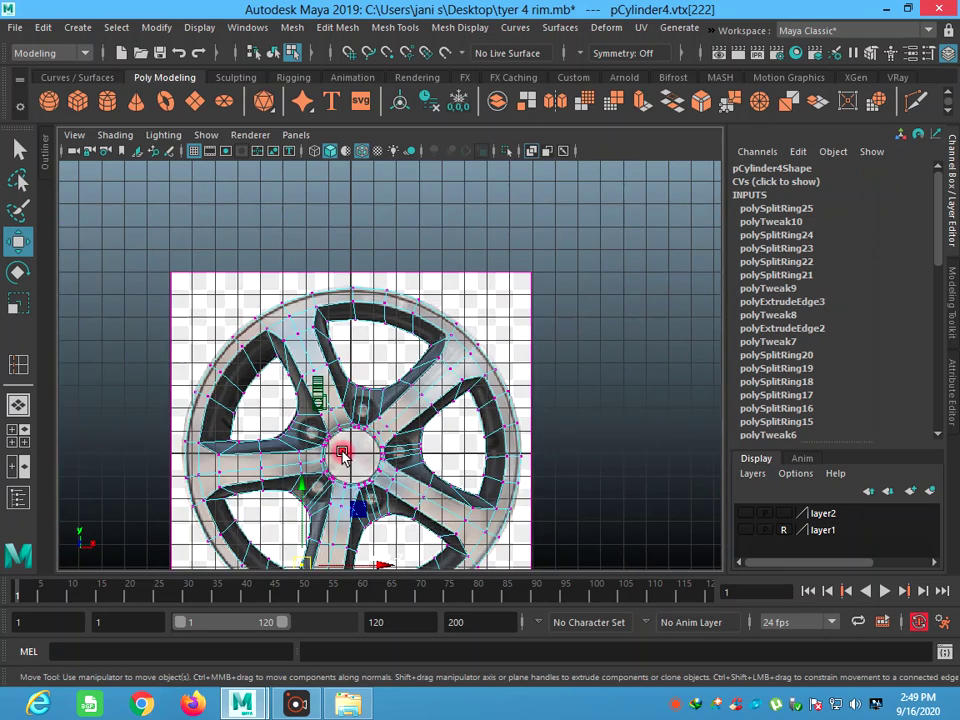
alt+middle_drag(353, 458, 428, 336)
scroll(428, 336, up, 1)
scroll(437, 338, up, 1)
scroll(437, 338, up, 1)
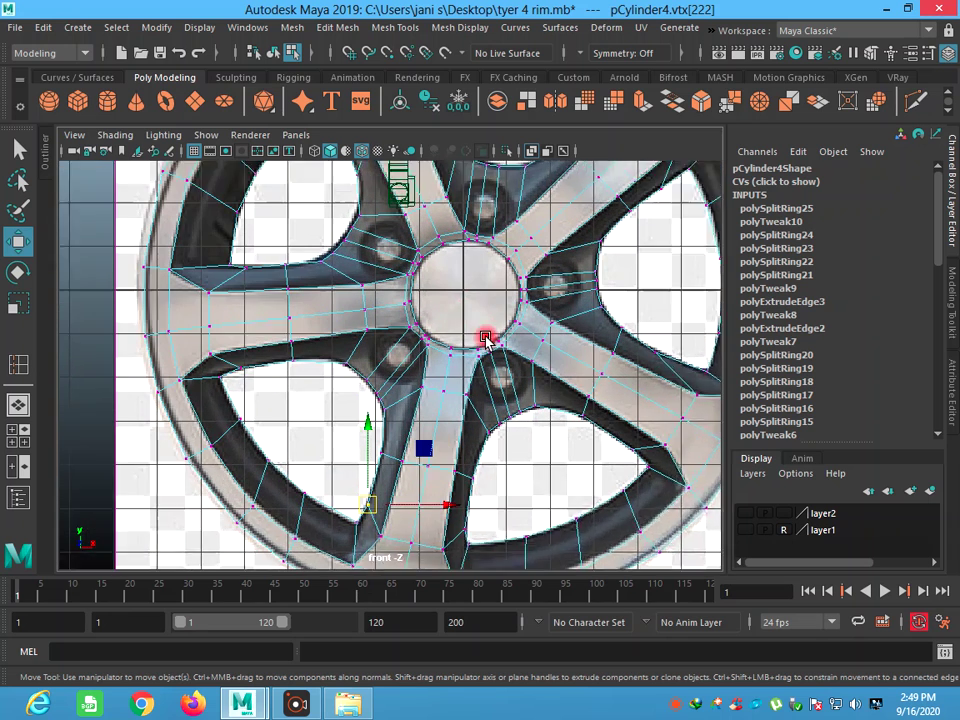
scroll(508, 321, up, 2)
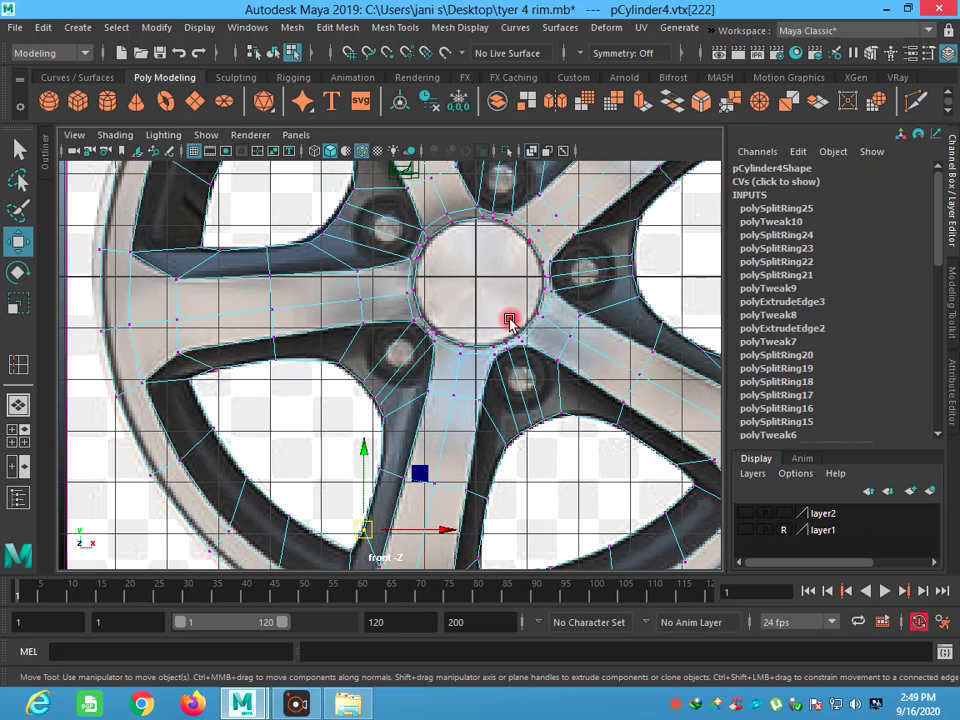
click(413, 289)
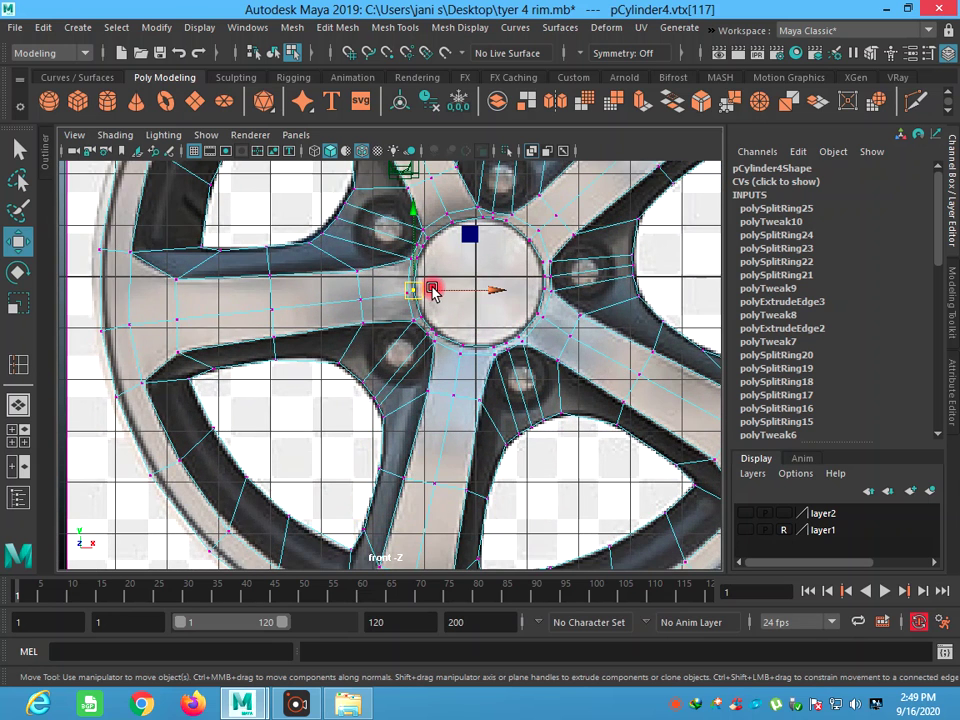
drag(428, 291, 437, 290)
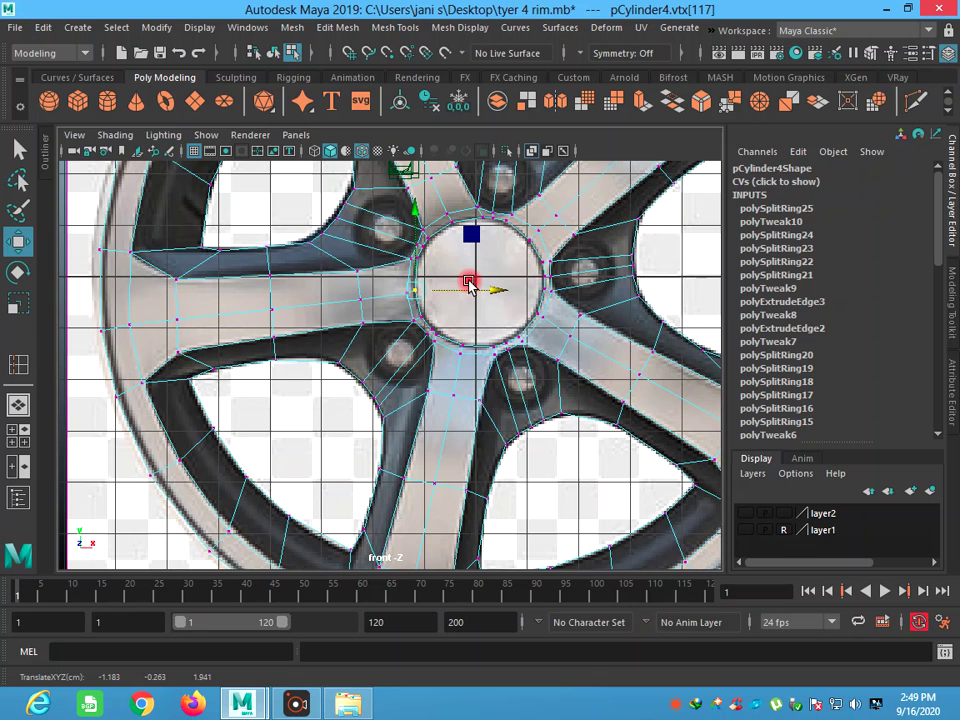
scroll(470, 283, down, 5)
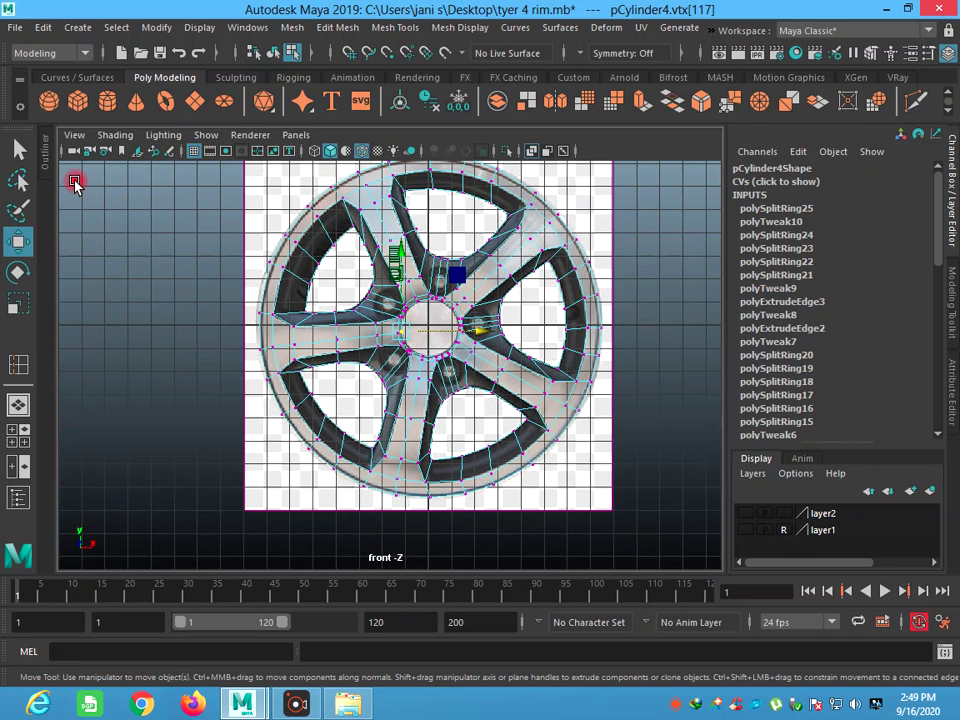
click(22, 148)
right_click(308, 334)
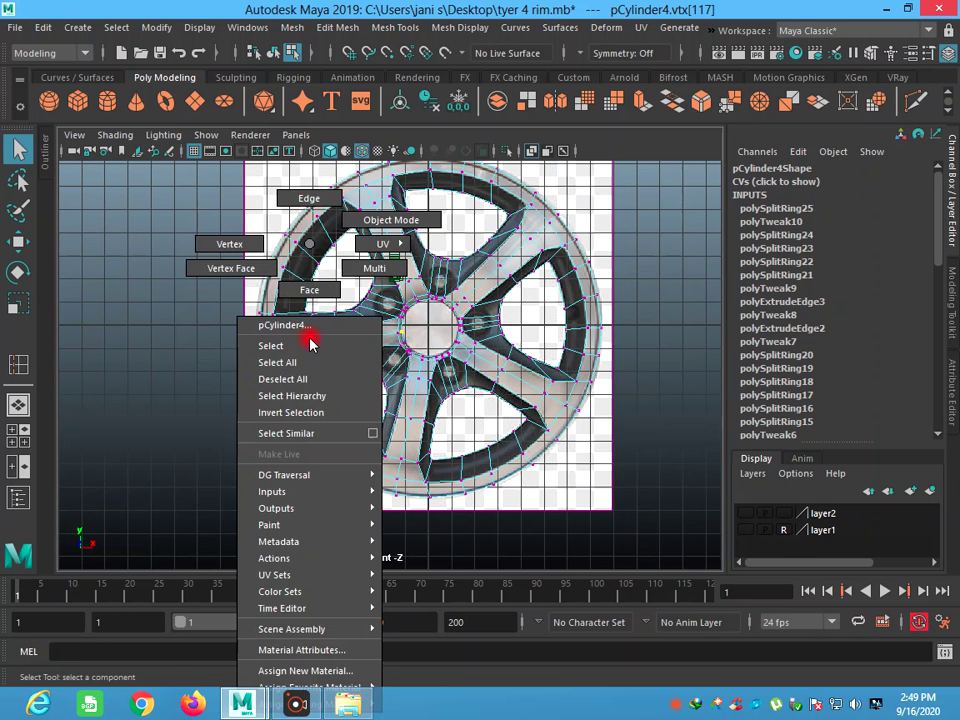
- Maximize the perspective view, orbit around the rim, and turn on smooth preview with 3
click(357, 232)
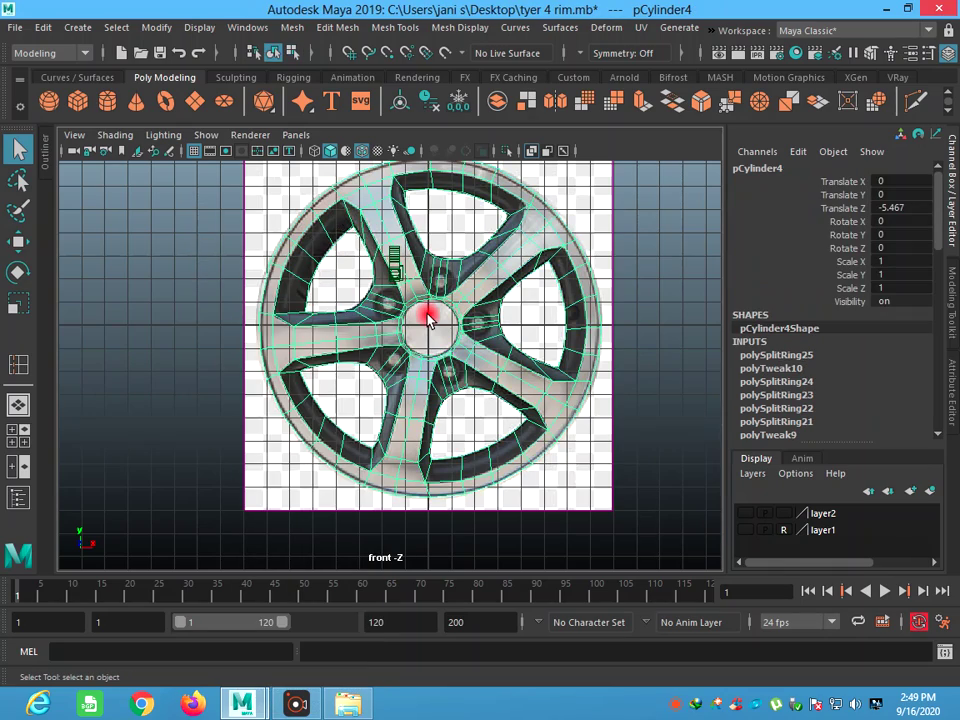
key(space)
key(space)
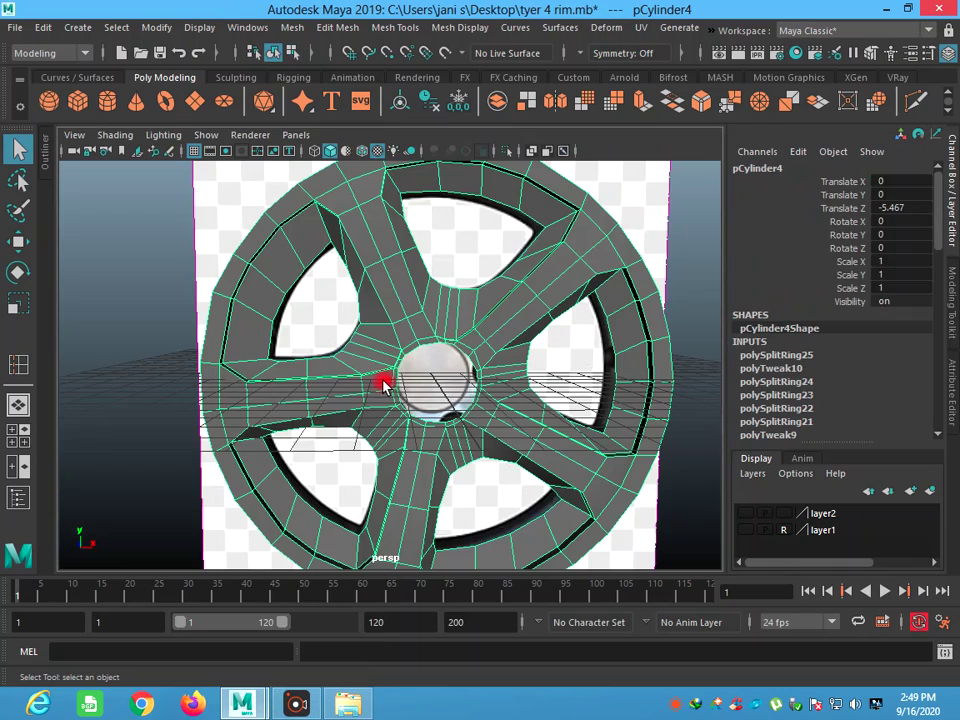
alt+drag(285, 397, 338, 398)
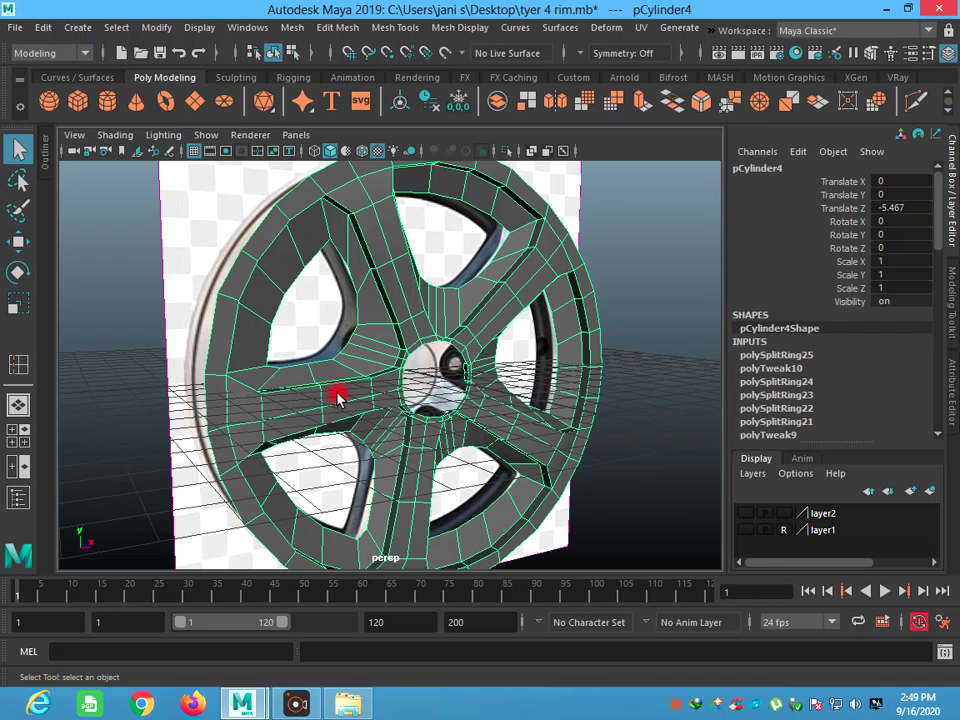
key(3)
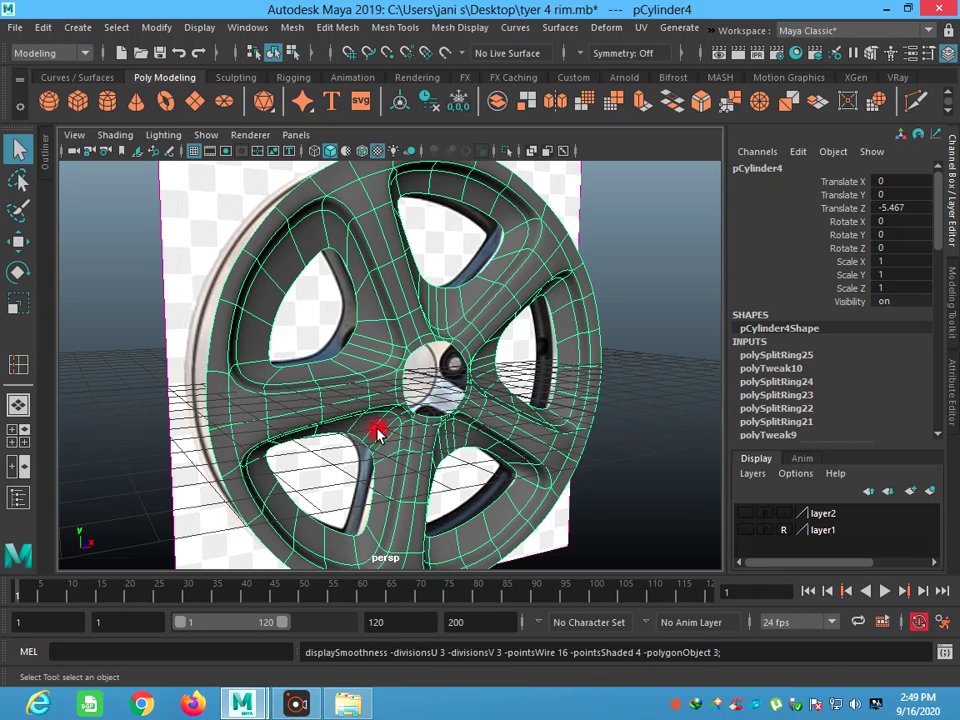
click(640, 483)
mouse_move(565, 482)
alt+mouse_down()
mouse_move(574, 491)
mouse_move(484, 467)
mouse_move(514, 465)
mouse_move(540, 489)
mouse_move(718, 491)
mouse_move(512, 477)
mouse_move(514, 439)
alt+mouse_up()
- Orbit back nearly face-on and revert the rim to its faceted display with 1
scroll(508, 369, down, 3)
scroll(478, 352, up, 2)
alt+drag(478, 352, 480, 355)
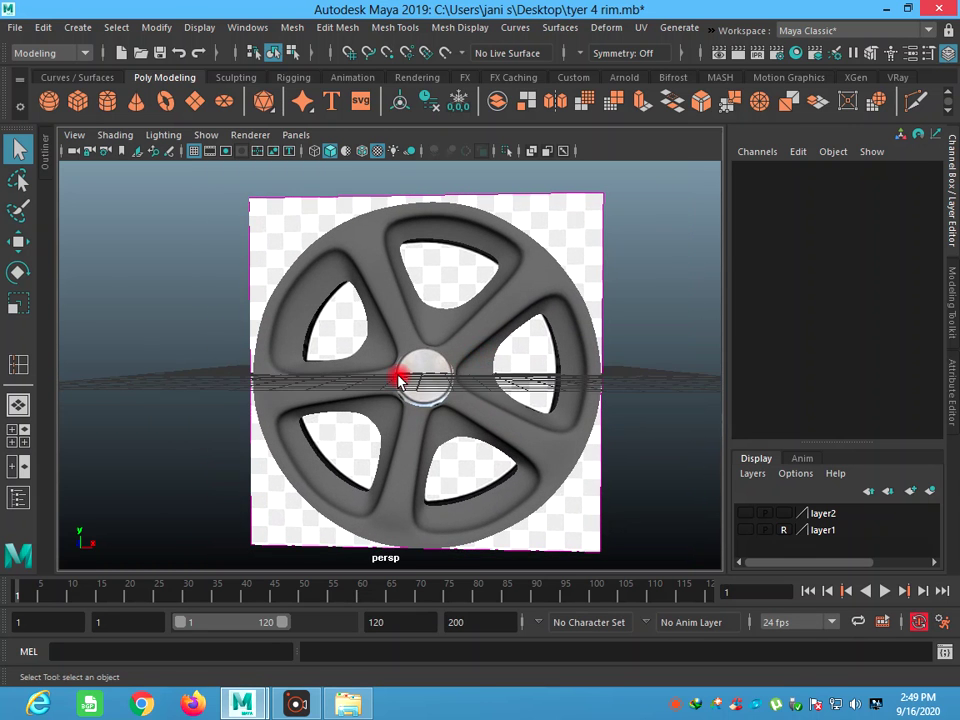
click(378, 347)
right_drag(379, 342, 449, 226)
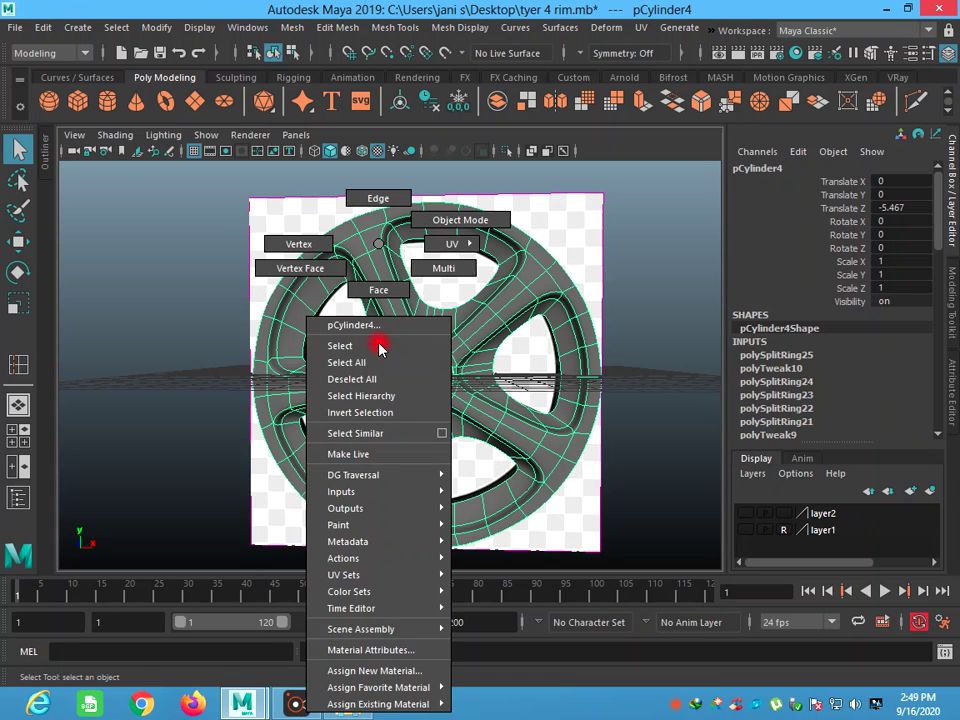
key(1)
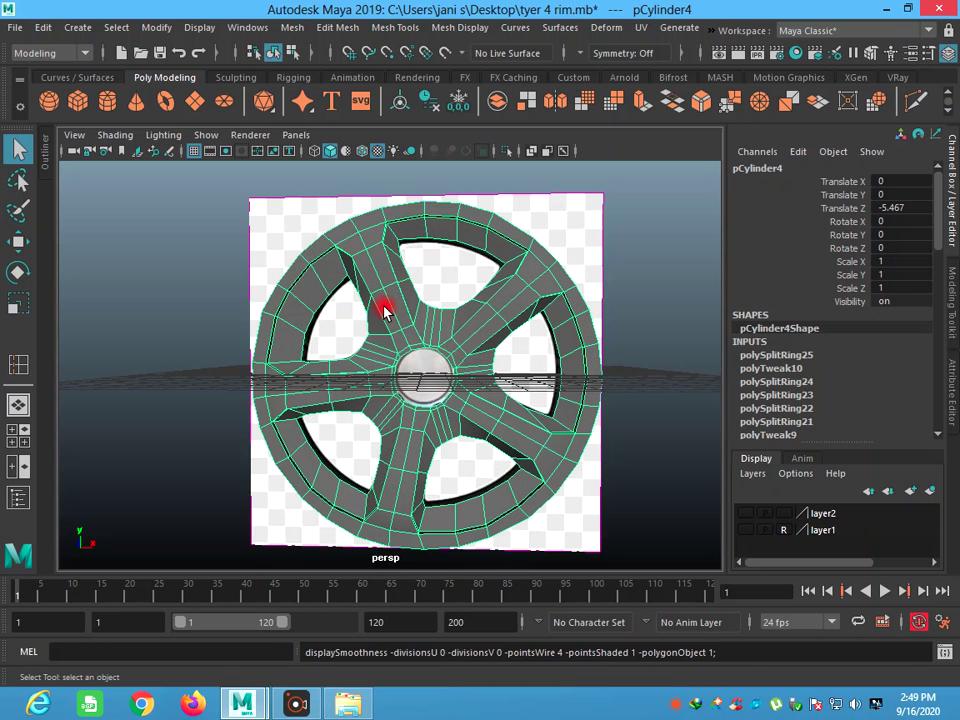
key(space)
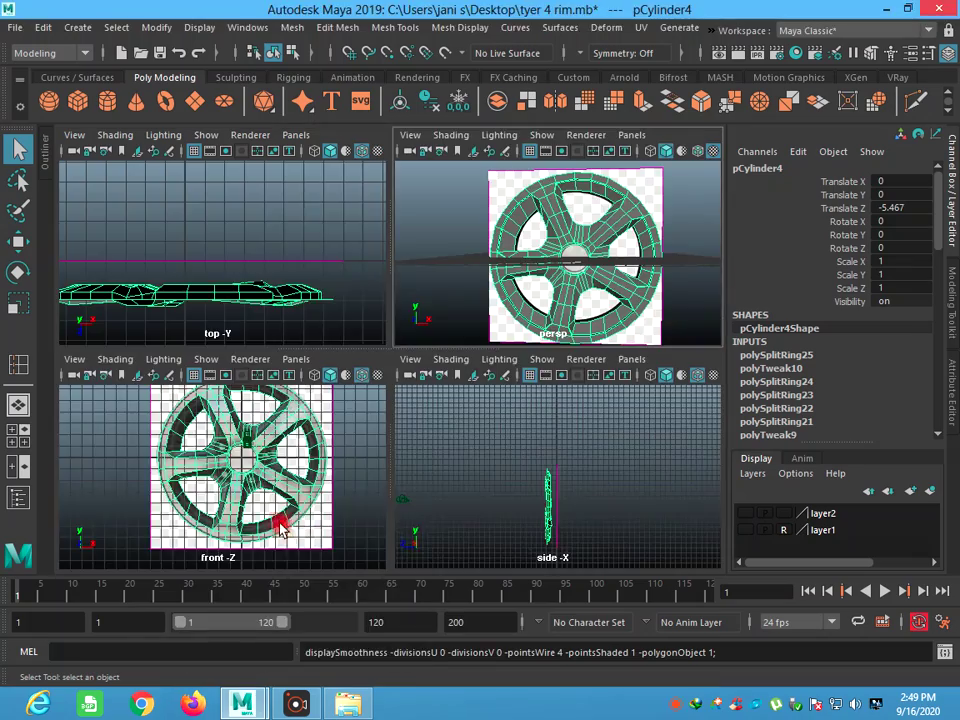
- Maximize the front view centred on the hub and select the hub's edge ring
key(space)
scroll(443, 337, up, 3)
scroll(443, 337, up, 2)
alt+middle_drag(456, 338, 418, 425)
scroll(418, 425, up, 1)
scroll(418, 425, up, 1)
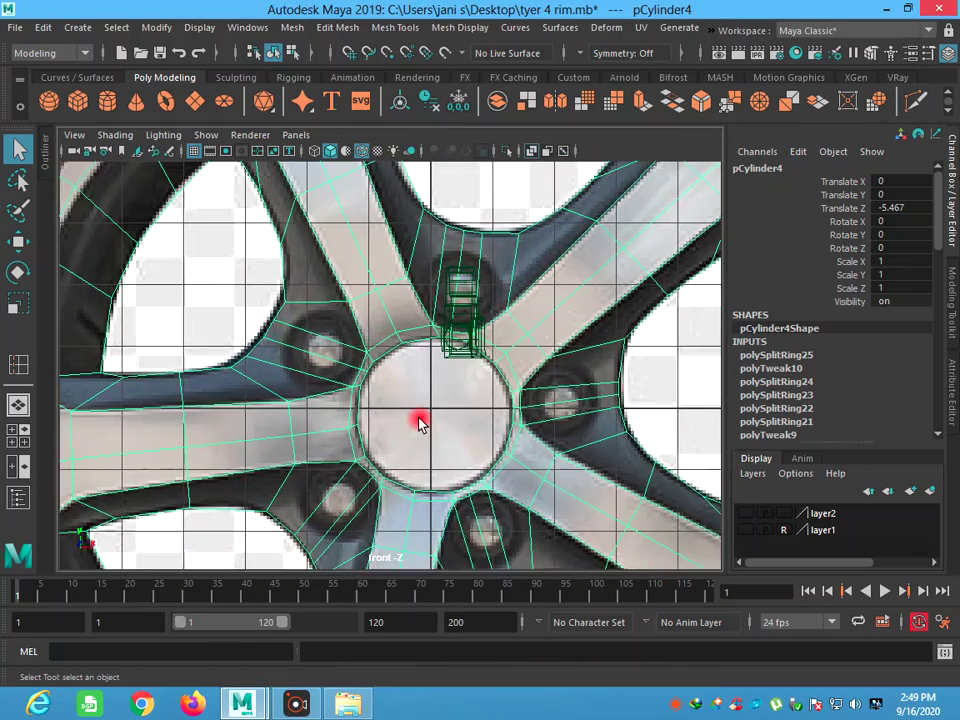
scroll(418, 425, up, 1)
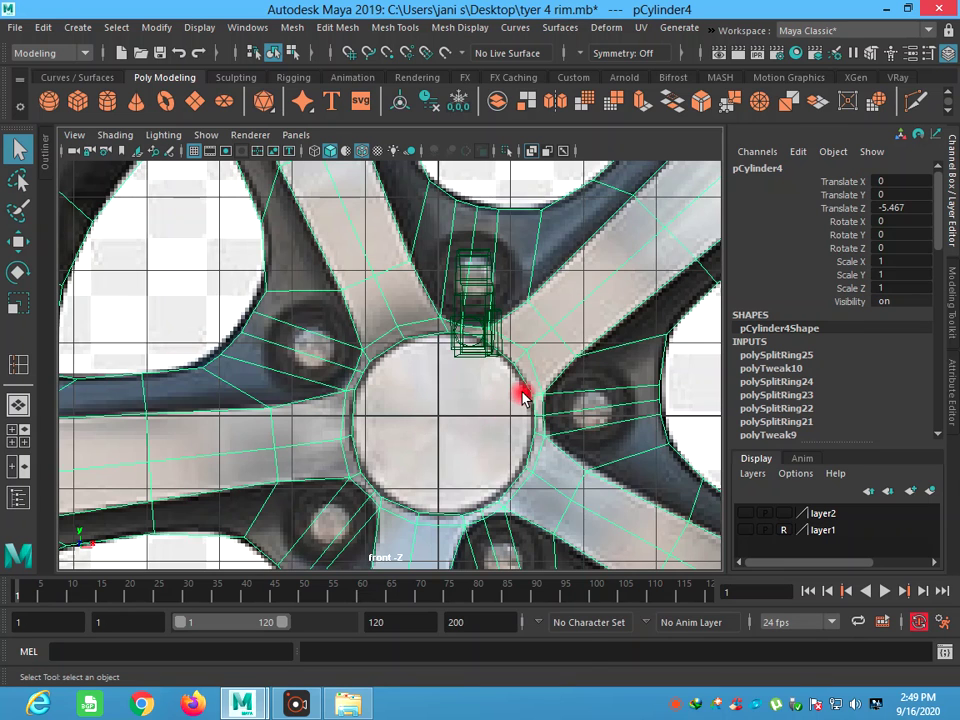
right_drag(521, 393, 498, 240)
click(516, 206)
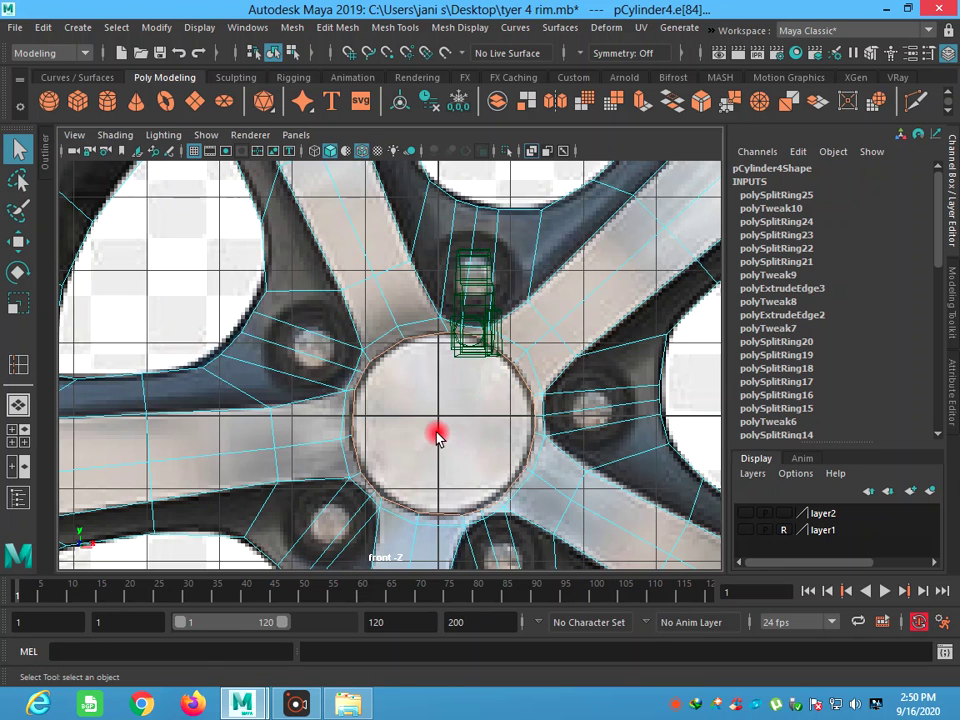
key(space)
key(space)
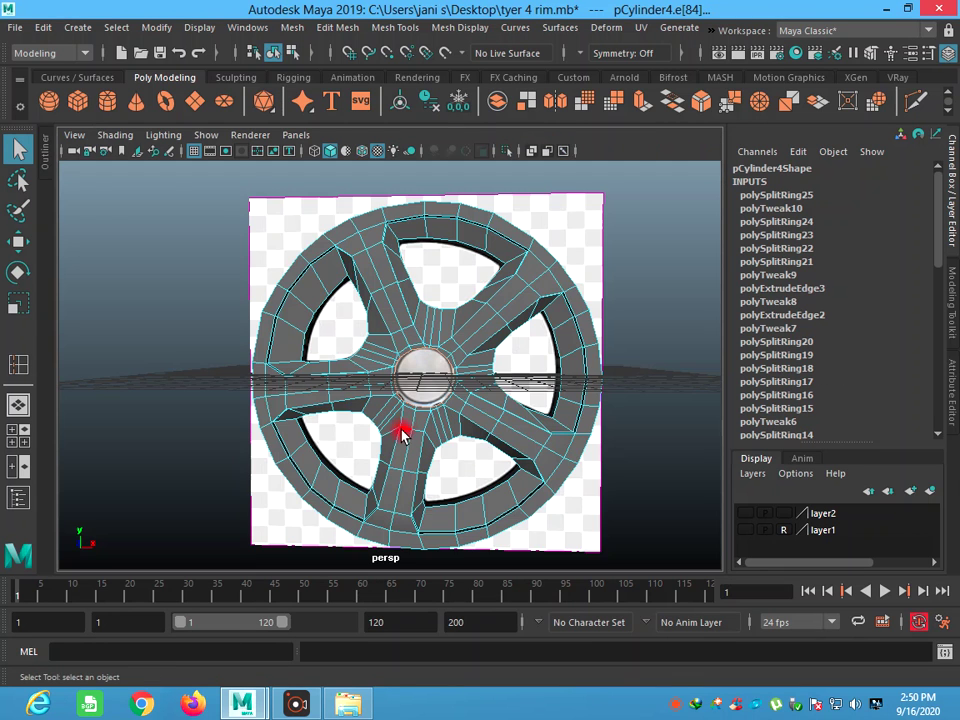
- Extrude the hub edge ring and push it inward along Z into the hub
alt+drag(364, 429, 486, 441)
scroll(497, 365, up, 5)
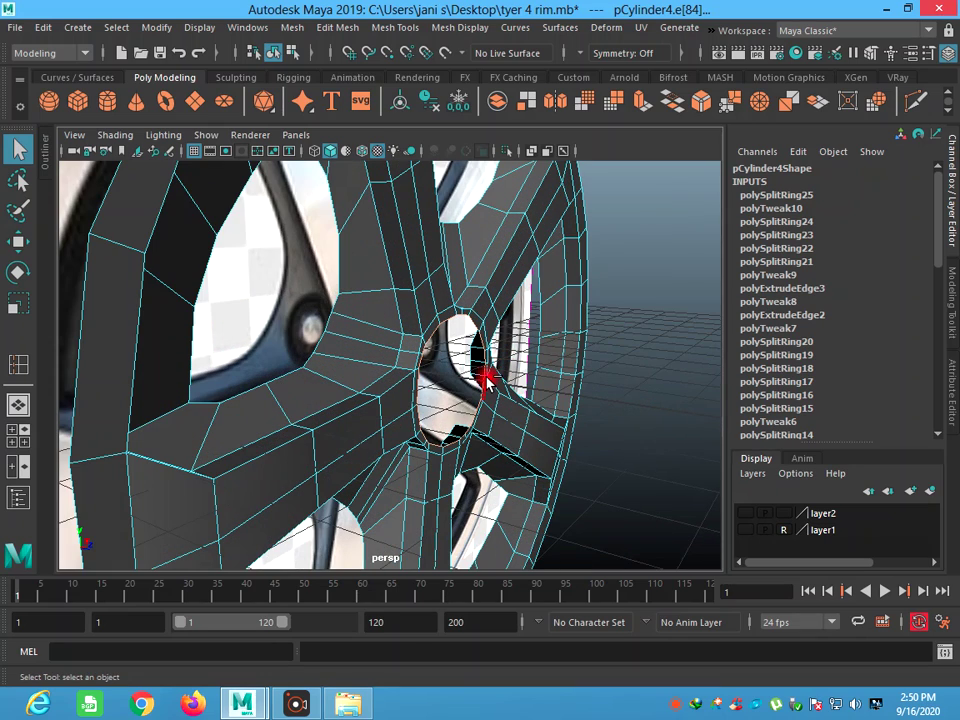
key(ctrl+e)
click(18, 241)
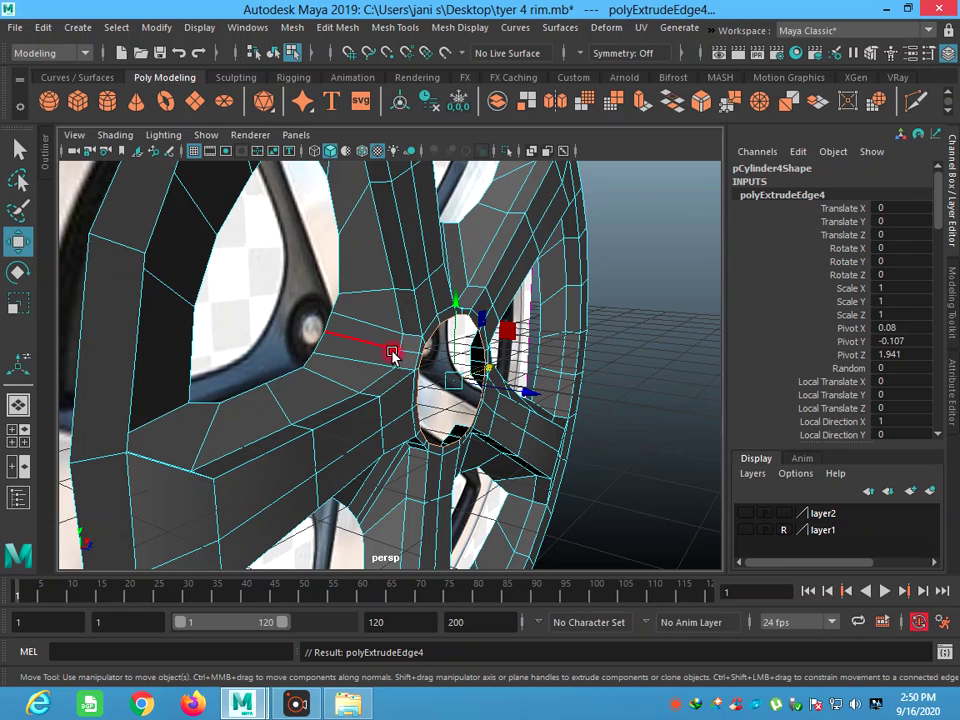
drag(513, 395, 527, 399)
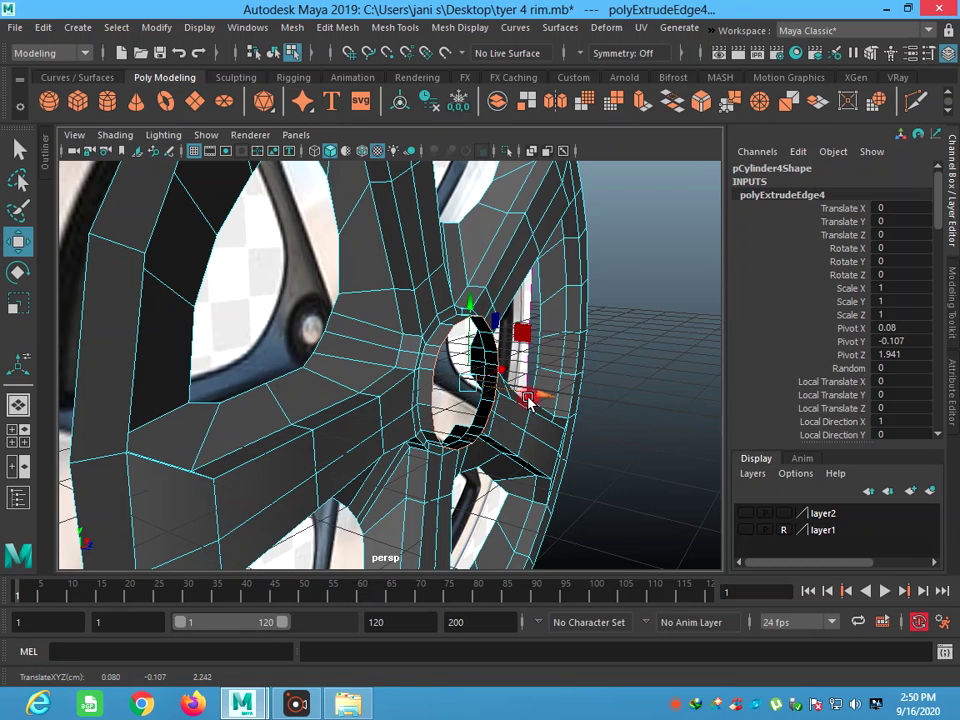
- Extrude the ring a second time, shrink it toward the centre and push it deeper
key(ctrl+e)
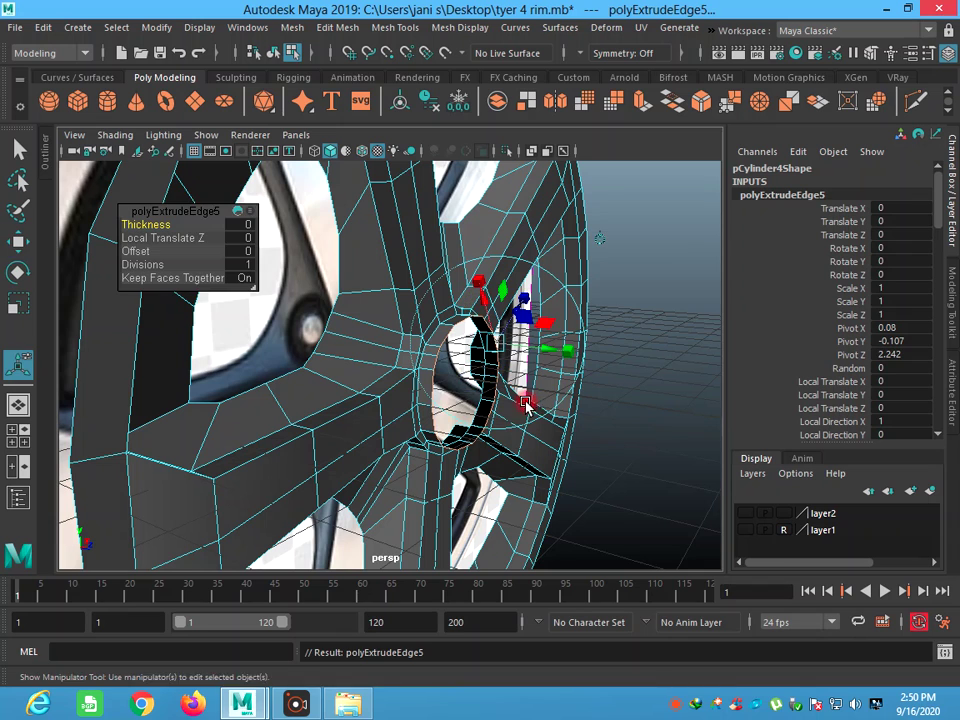
click(16, 303)
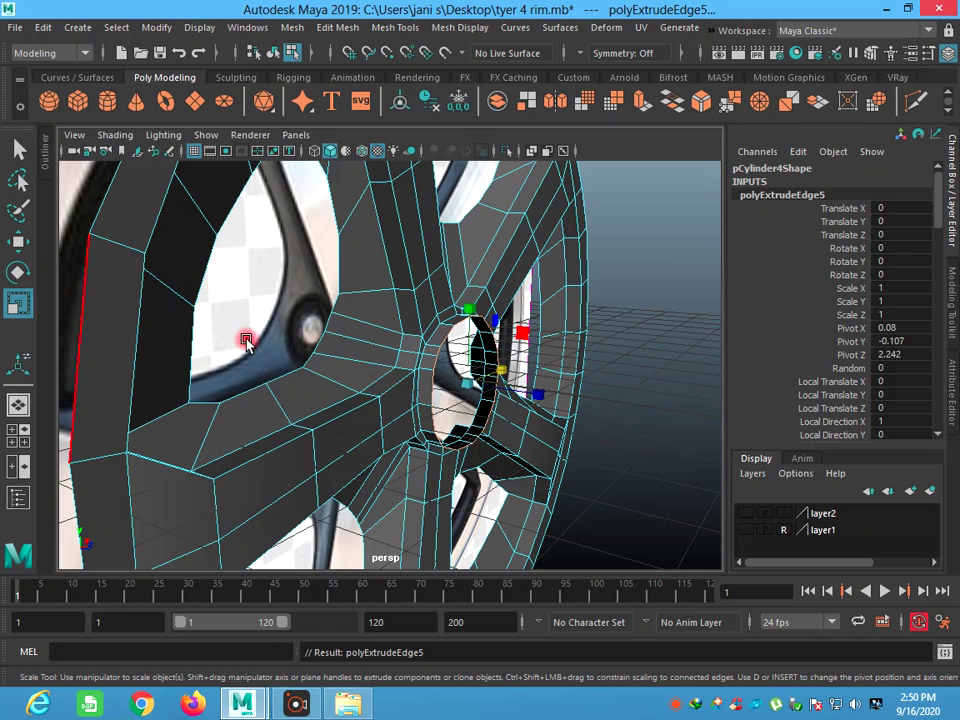
drag(507, 371, 453, 393)
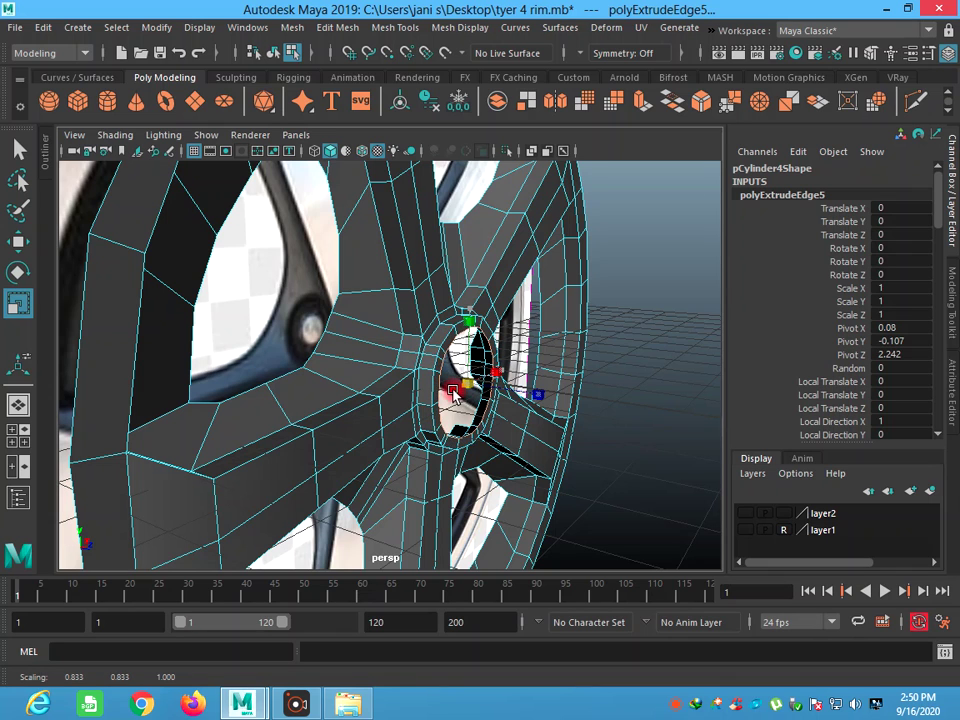
drag(453, 393, 352, 390)
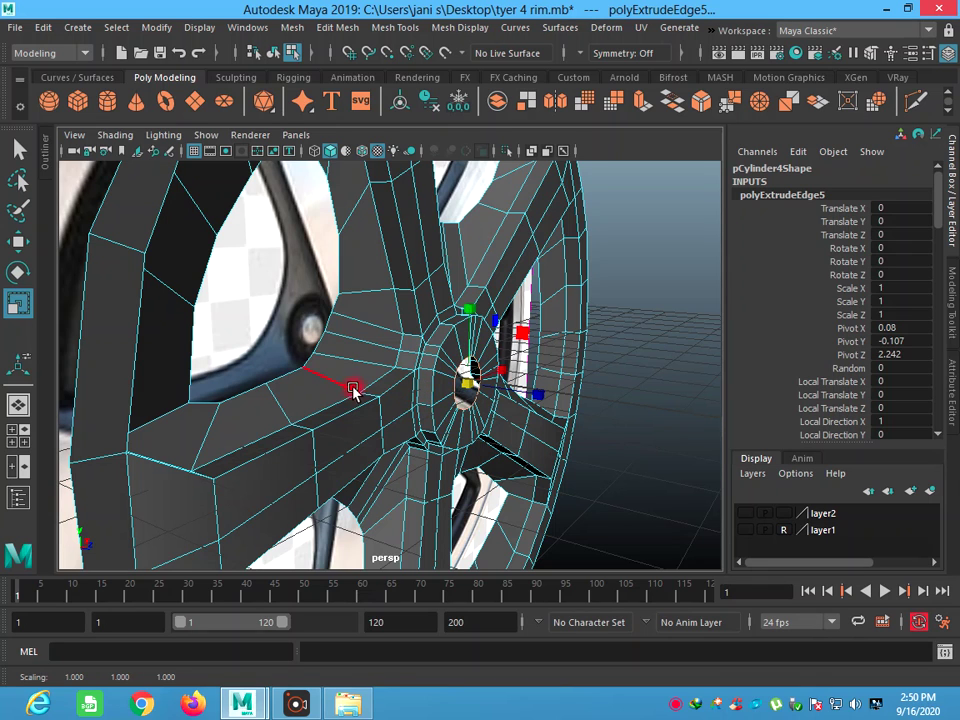
click(23, 242)
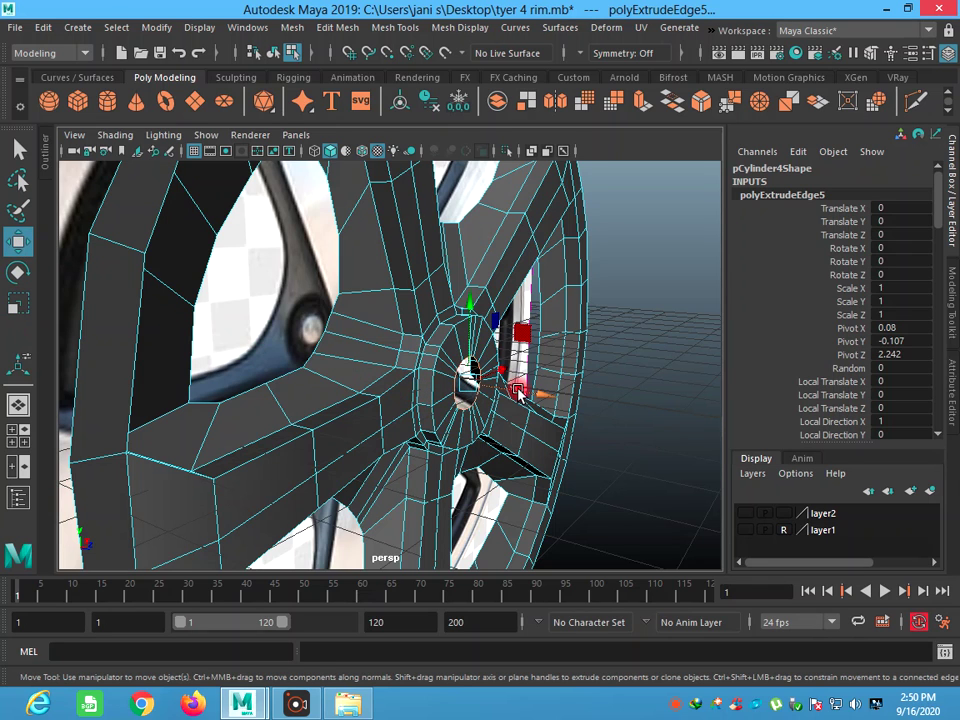
mouse_move(520, 393)
mouse_down()
mouse_move(443, 398)
mouse_move(503, 424)
mouse_move(441, 420)
mouse_up()
key(space)
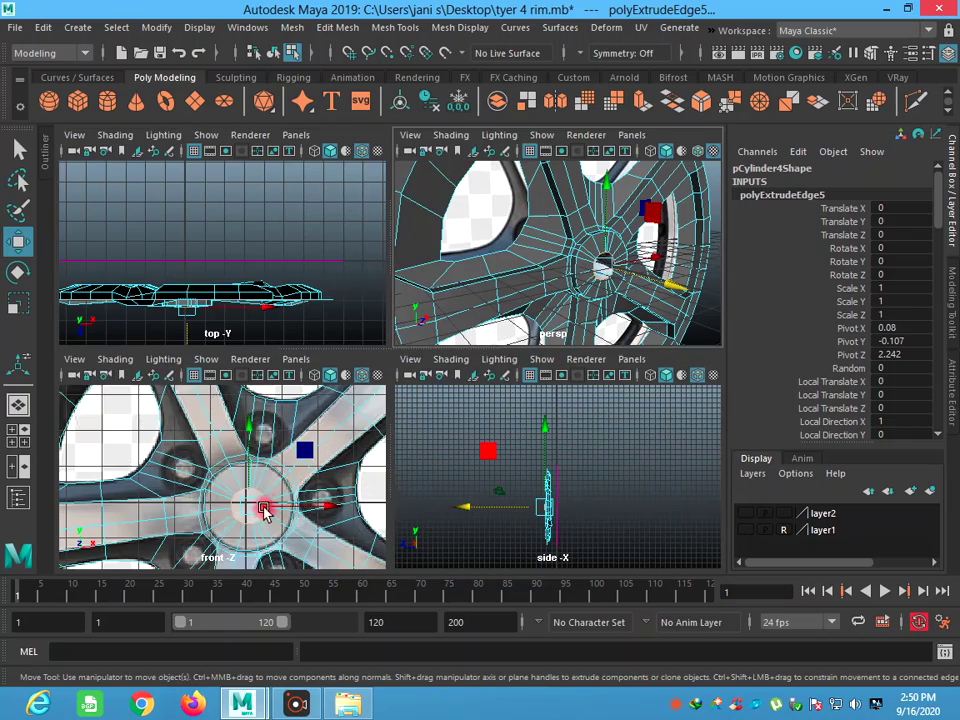
- In the front view, scale the innermost hub ring down to nearly a point at the centre
key(space)
scroll(429, 482, up, 2)
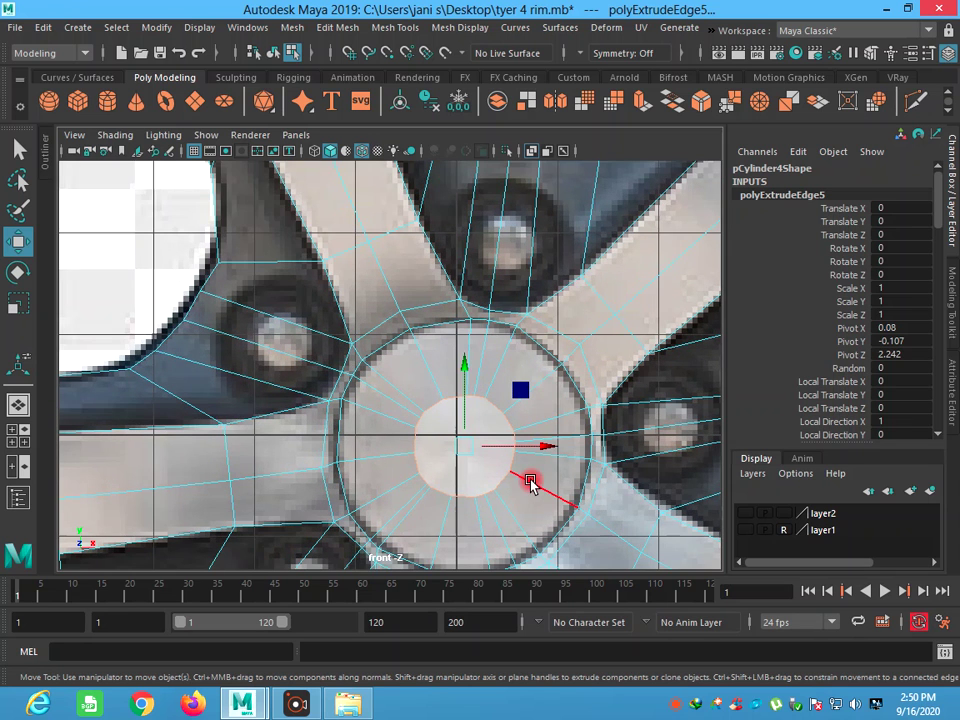
alt+middle_drag(530, 482, 510, 404)
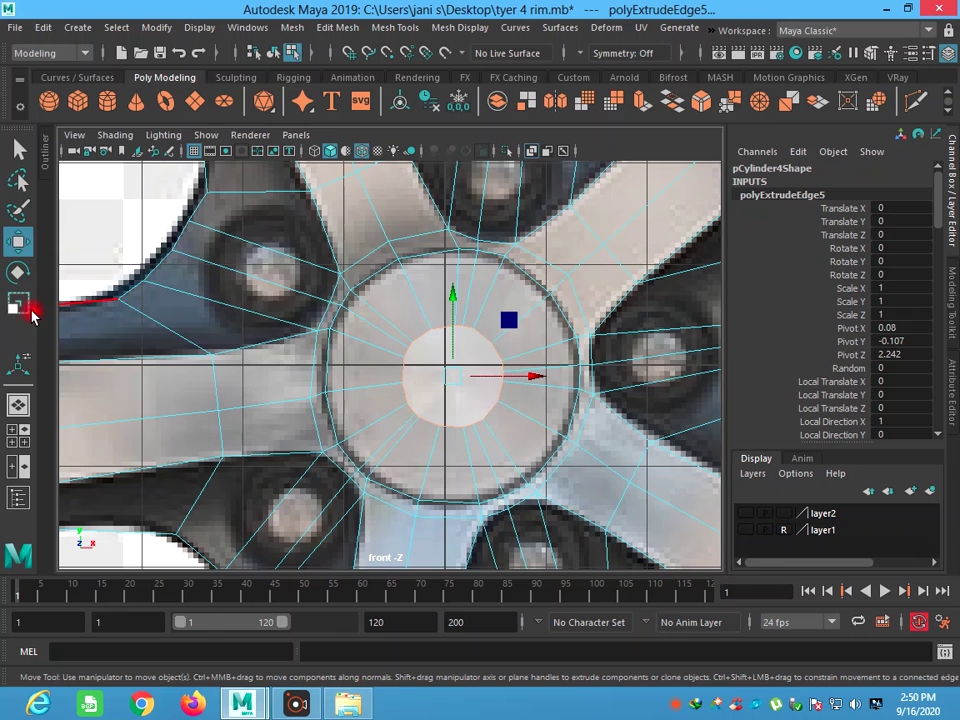
click(18, 302)
mouse_move(514, 375)
mouse_down()
mouse_move(390, 378)
mouse_move(321, 343)
mouse_up()
- Switch to vertex mode and marquee-select the vertices gathered at the hub centre
right_drag(456, 343, 396, 242)
drag(427, 342, 477, 395)
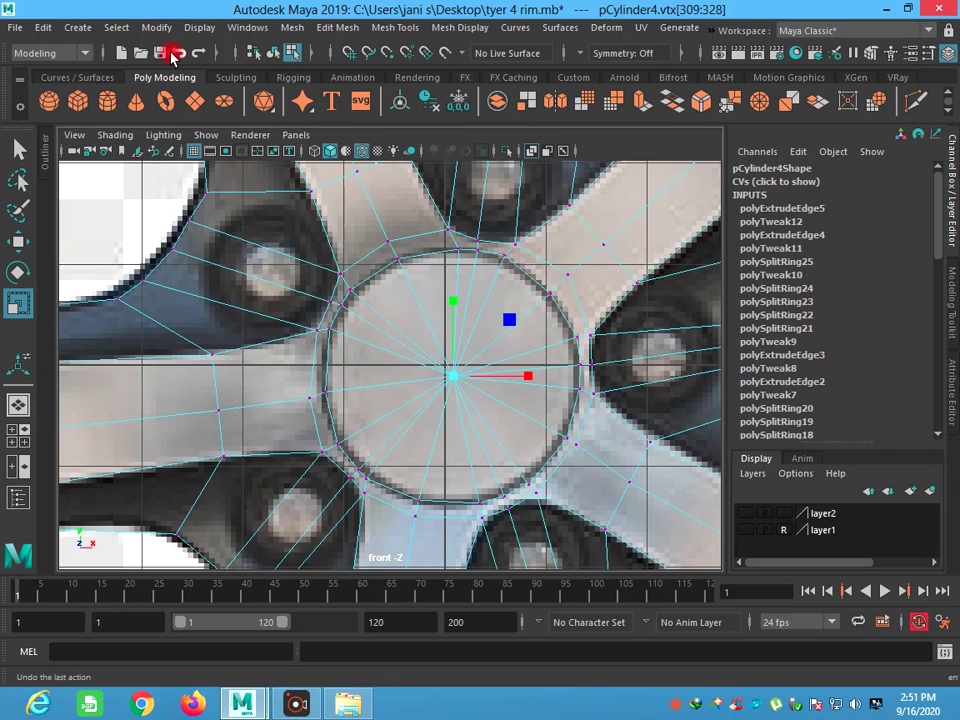
click(392, 27)
mouse_move(337, 27)
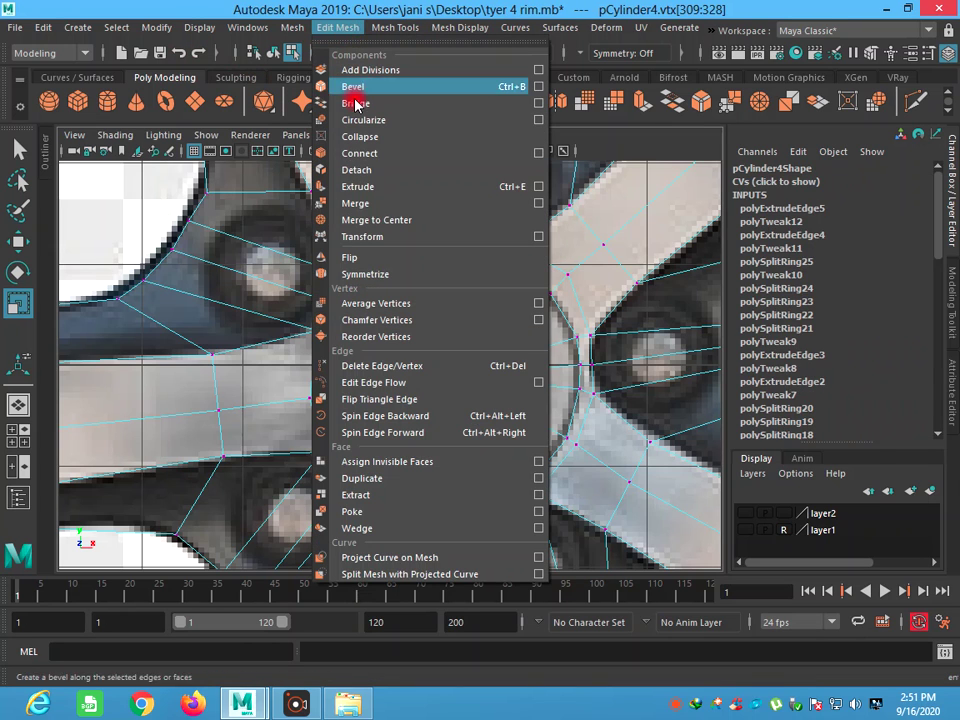
- Merge the hub-centre vertices with Edit Mesh > Merge and confirm one vertex remains
click(383, 206)
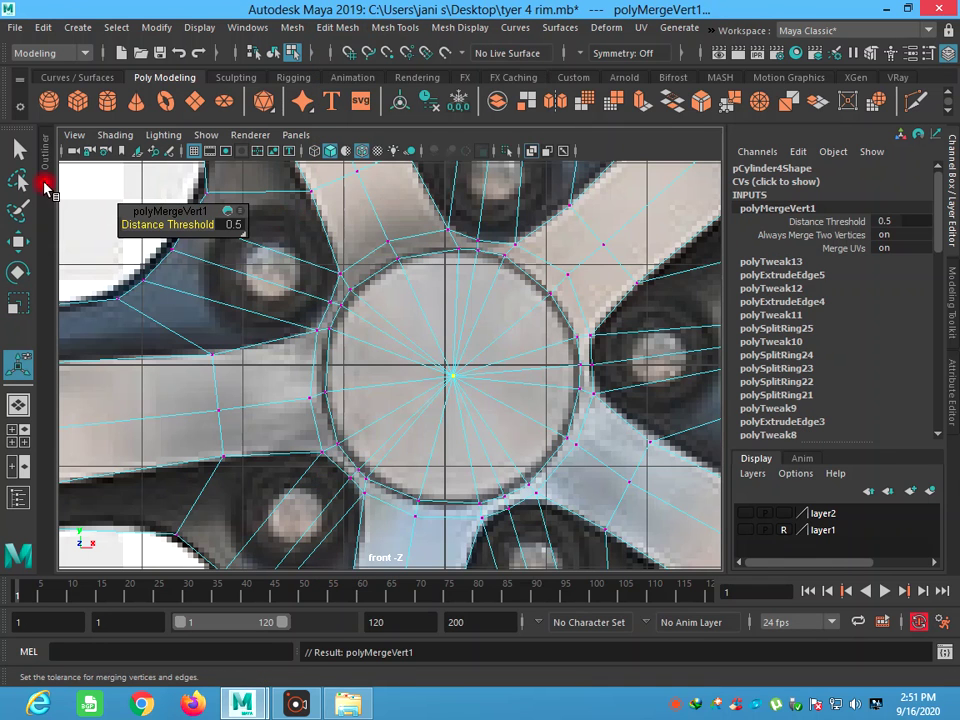
click(21, 150)
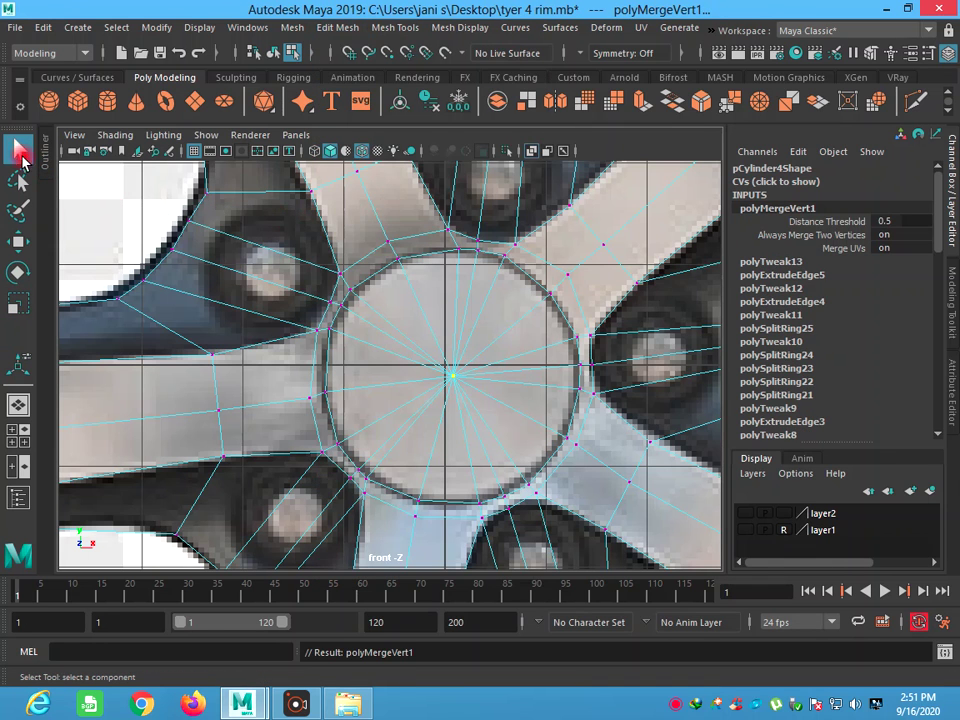
click(265, 295)
scroll(356, 320, down, 5)
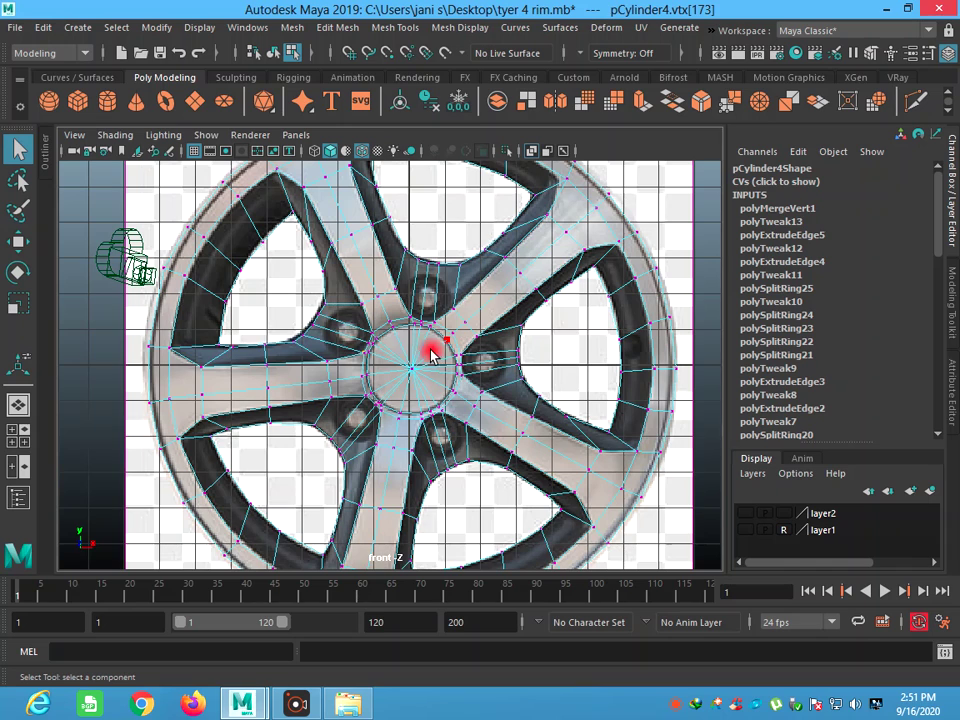
key(space)
key(space)
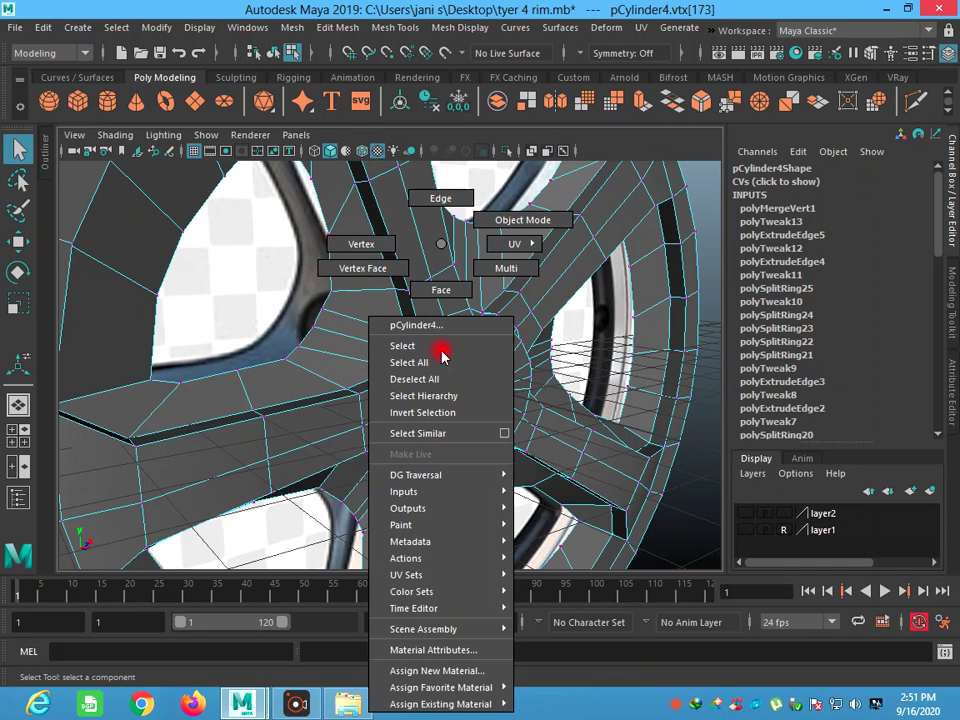
- Turn on smooth mesh preview (3) for the whole rim object and deselect it to inspect
right_drag(439, 242, 506, 216)
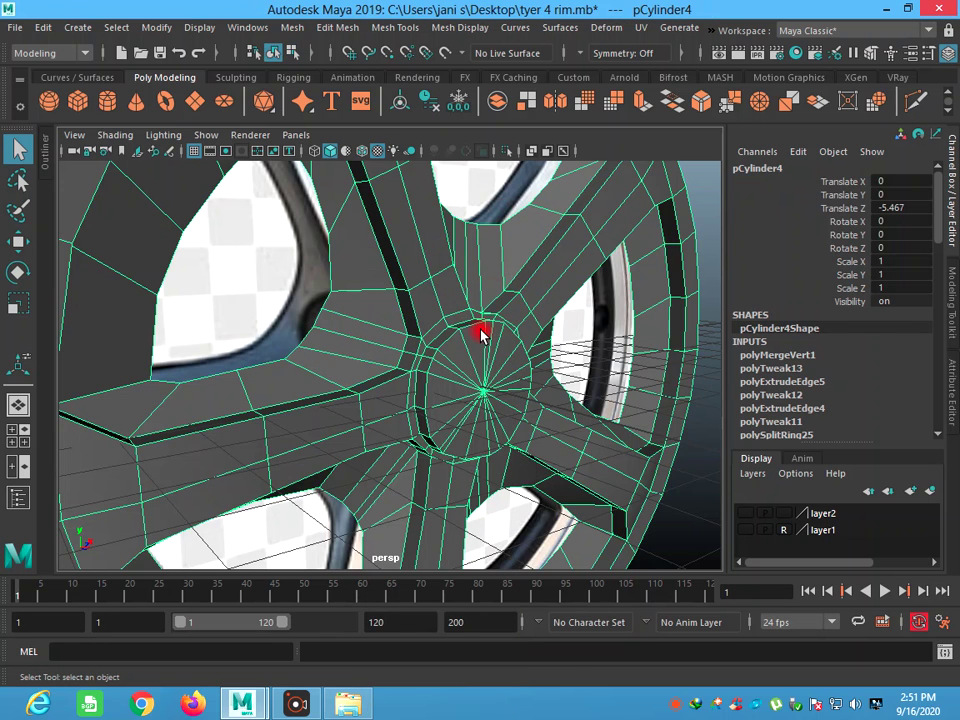
key(3)
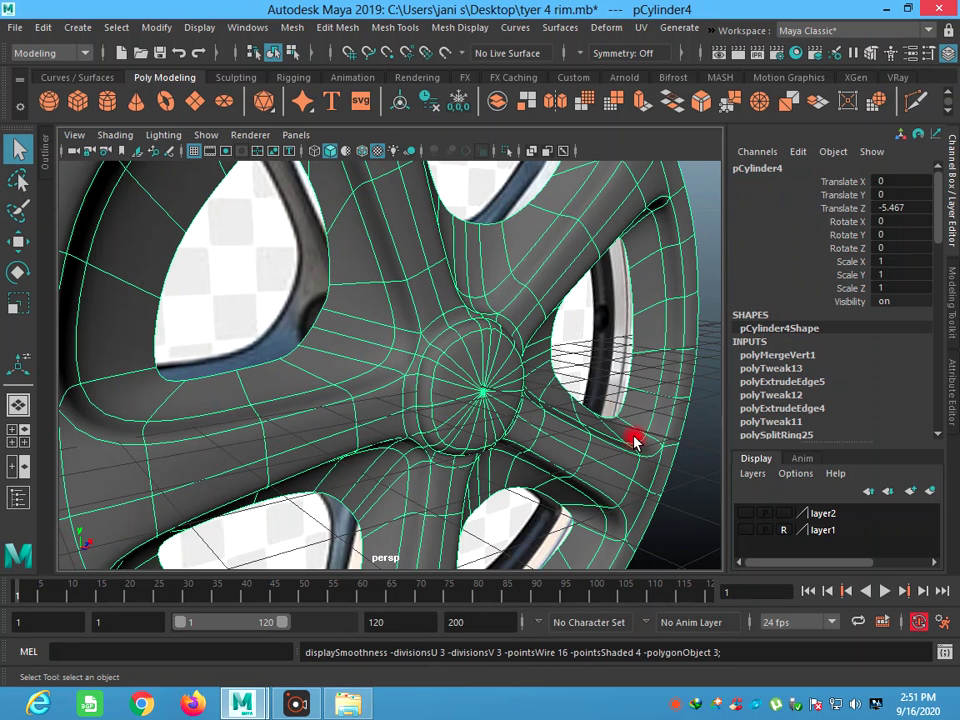
click(677, 489)
scroll(570, 420, down, 5)
scroll(544, 414, down, 3)
scroll(541, 418, up, 3)
- Bring the rim front-on in the front view, zoom to the hub and select the mesh
alt+drag(500, 398, 408, 370)
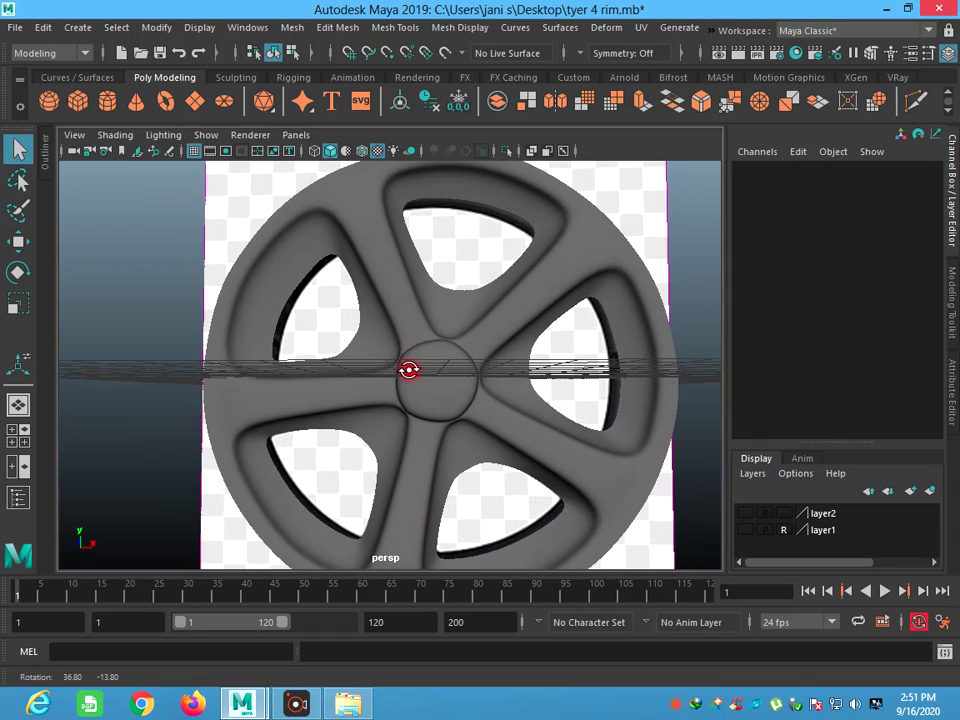
key(space)
key(space)
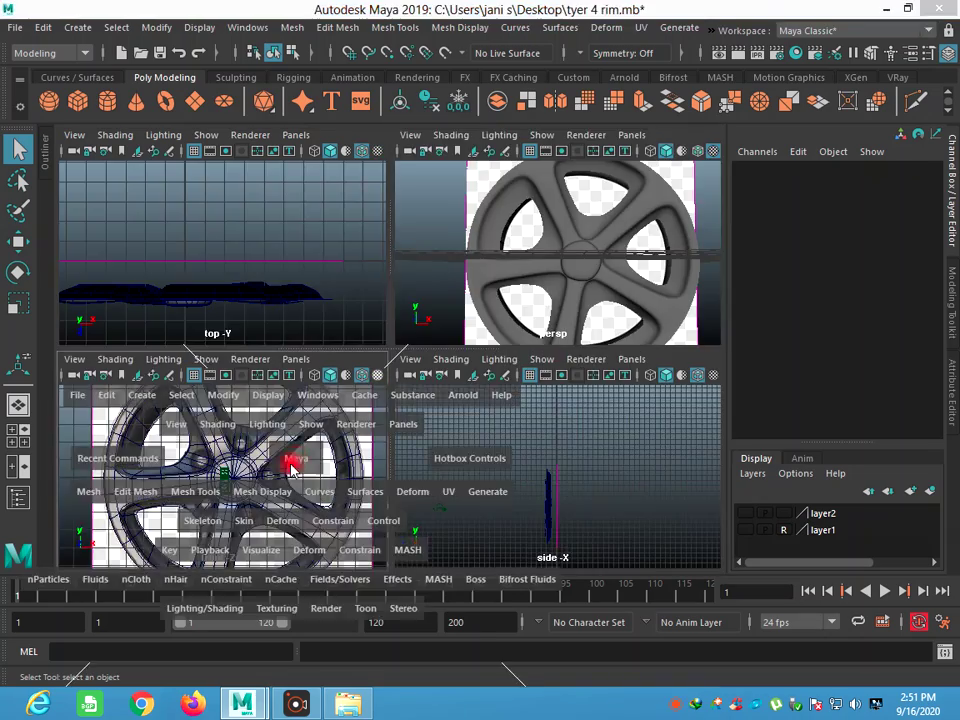
scroll(412, 340, up, 3)
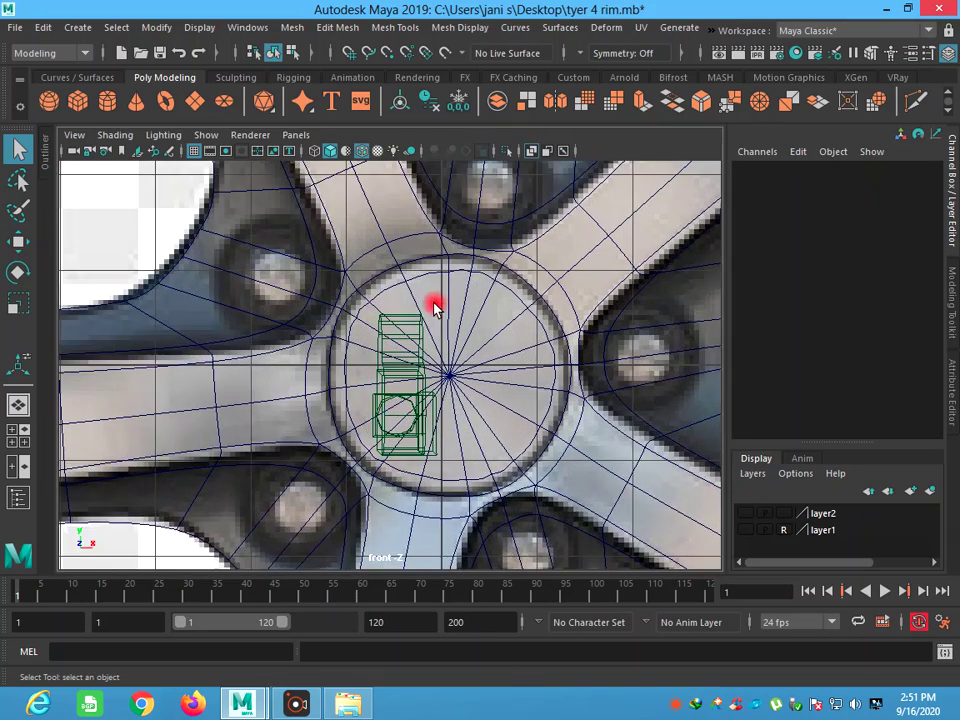
scroll(433, 305, up, 3)
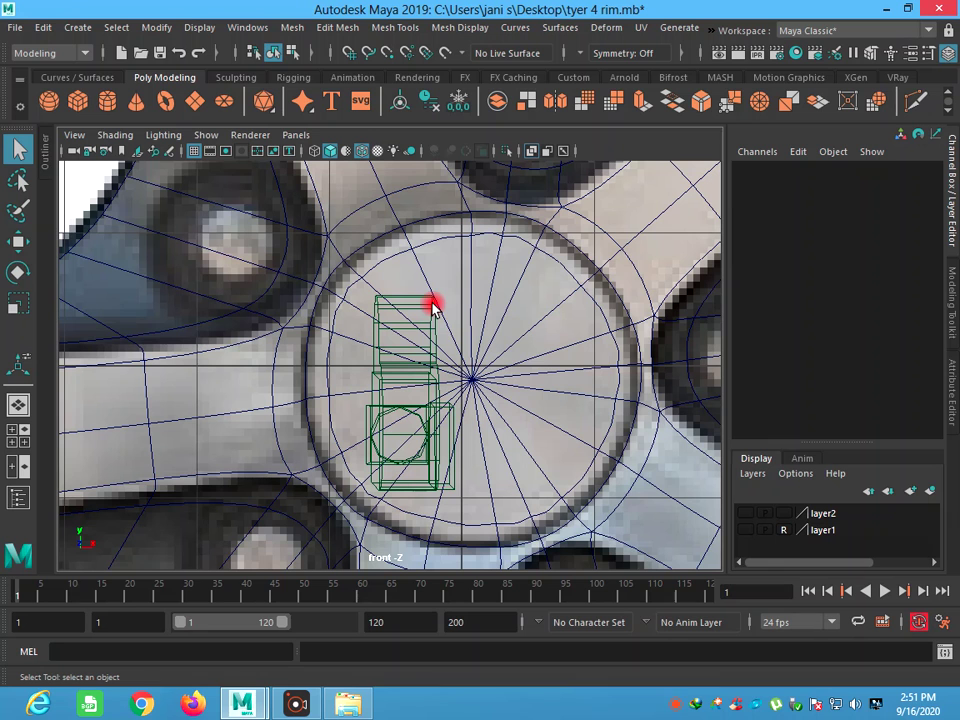
click(463, 285)
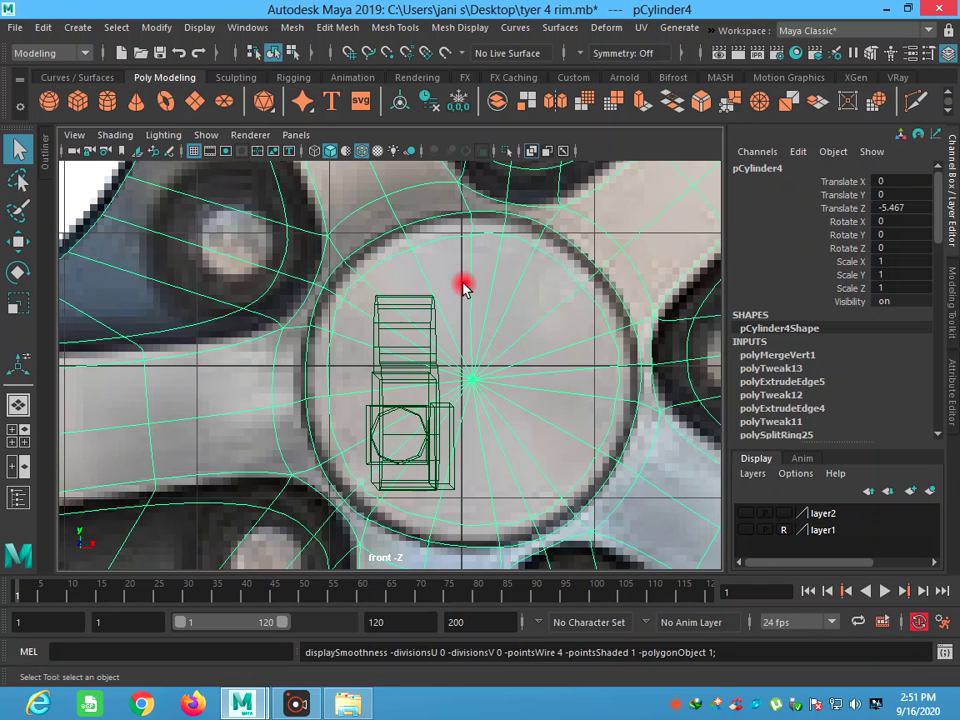
- Put the rim mesh into vertex editing and frame the hub in the front view
right_click(464, 286)
click(525, 220)
scroll(467, 253, down, 3)
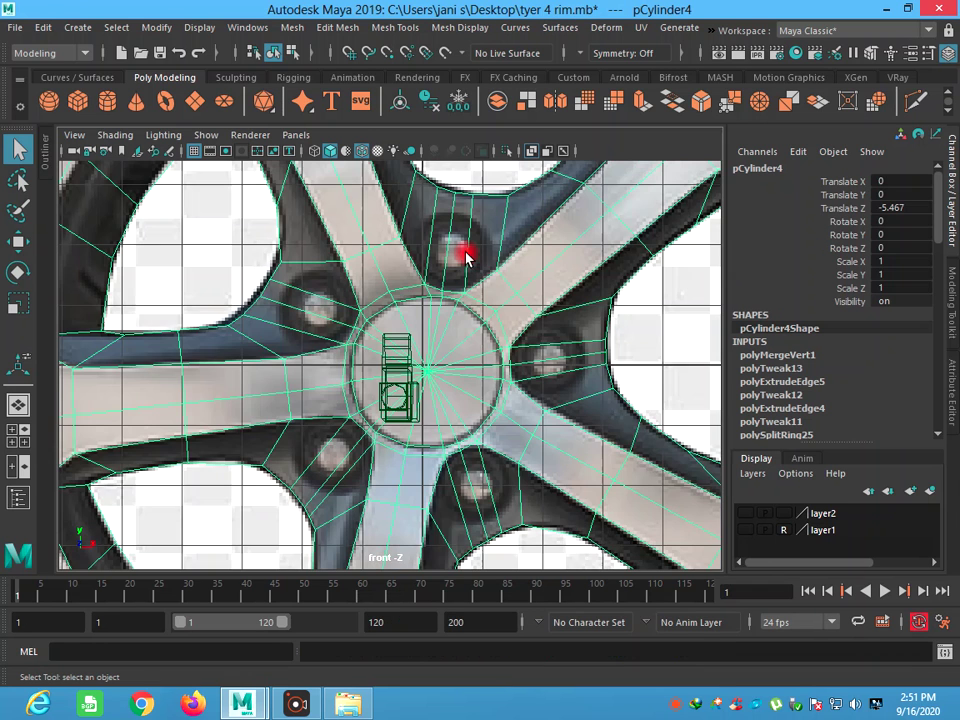
scroll(449, 276, up, 1)
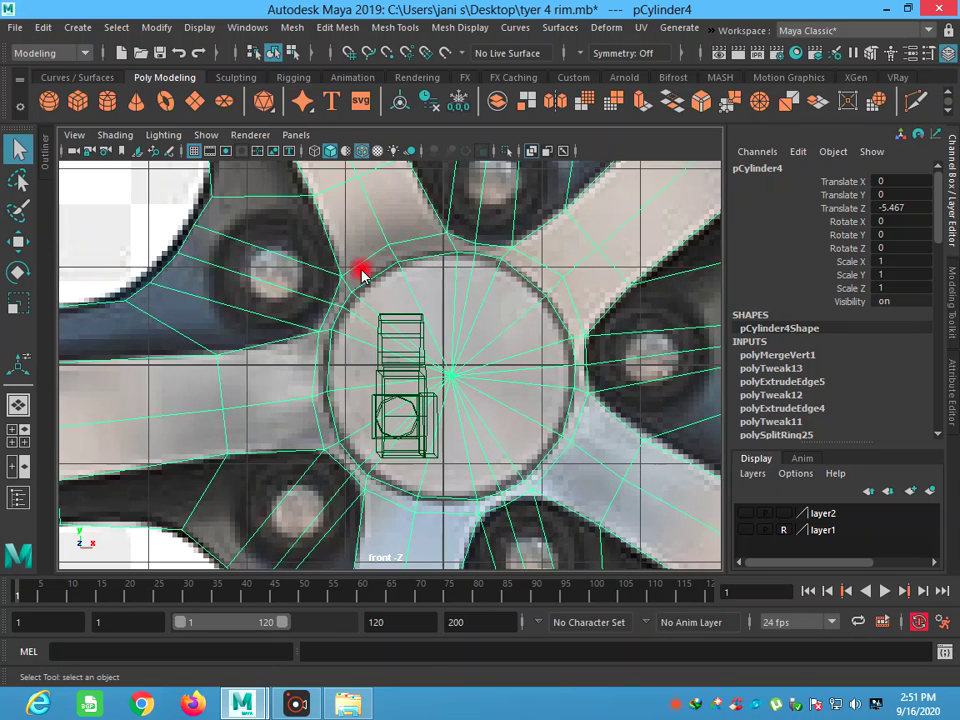
right_drag(357, 242, 289, 242)
scroll(396, 248, up, 2)
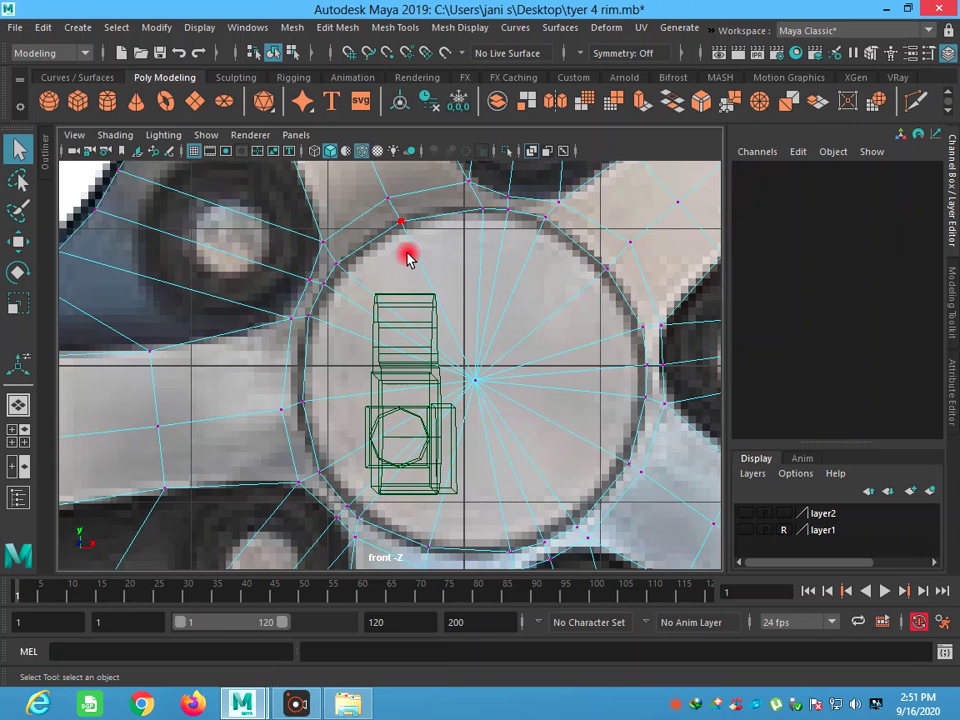
alt+middle_drag(408, 256, 412, 314)
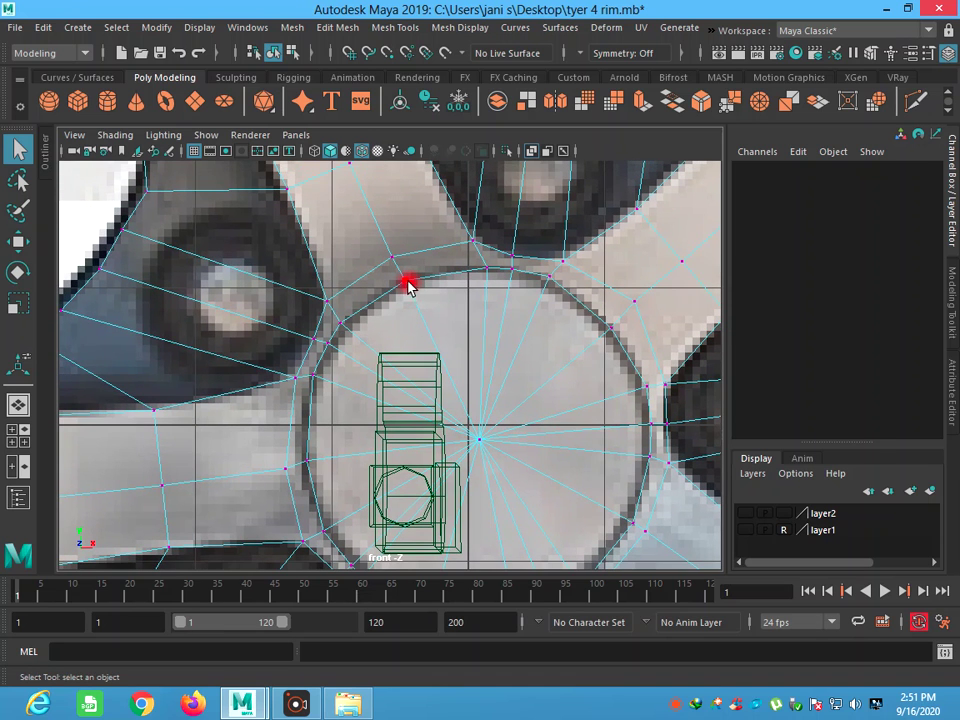
- Move an upper hub-ring vertex onto the reference hub edge, undoing one bad nudge
click(404, 283)
click(19, 243)
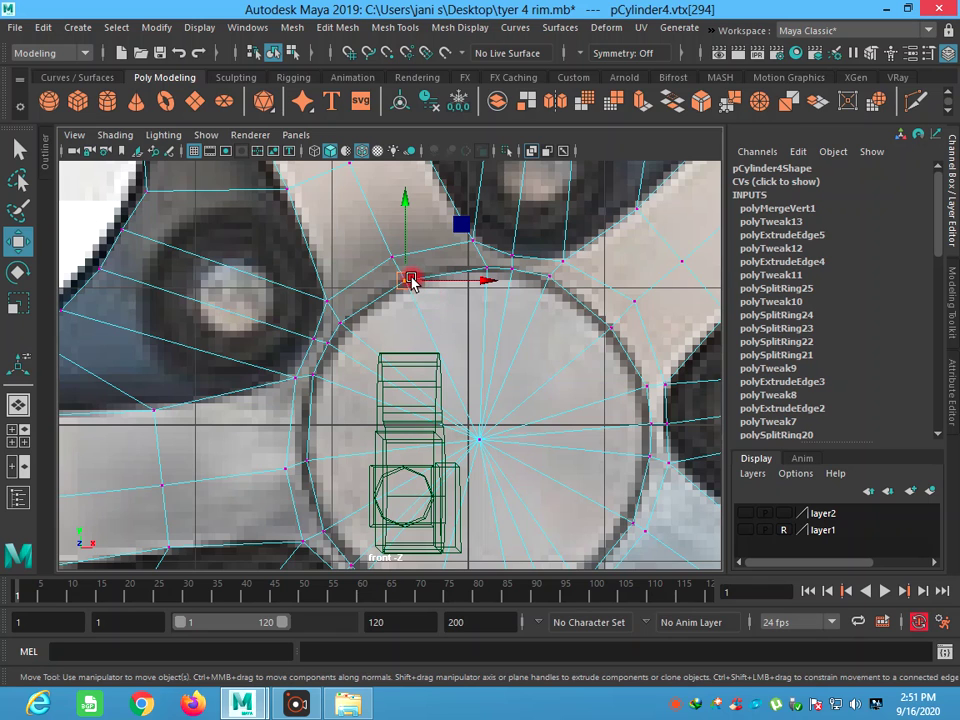
drag(411, 281, 402, 278)
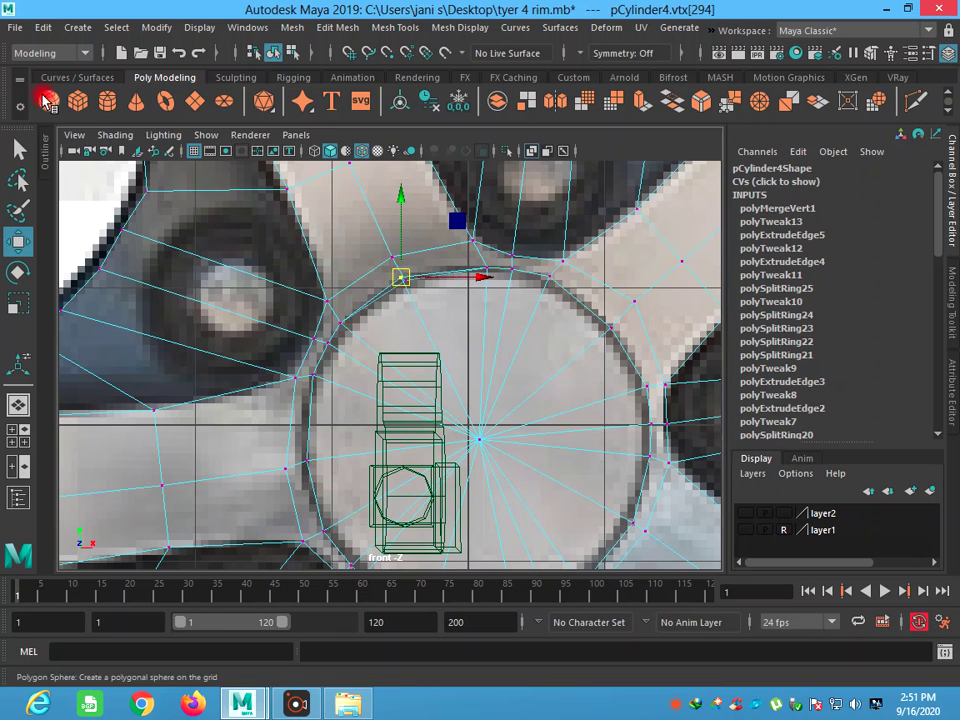
click(180, 50)
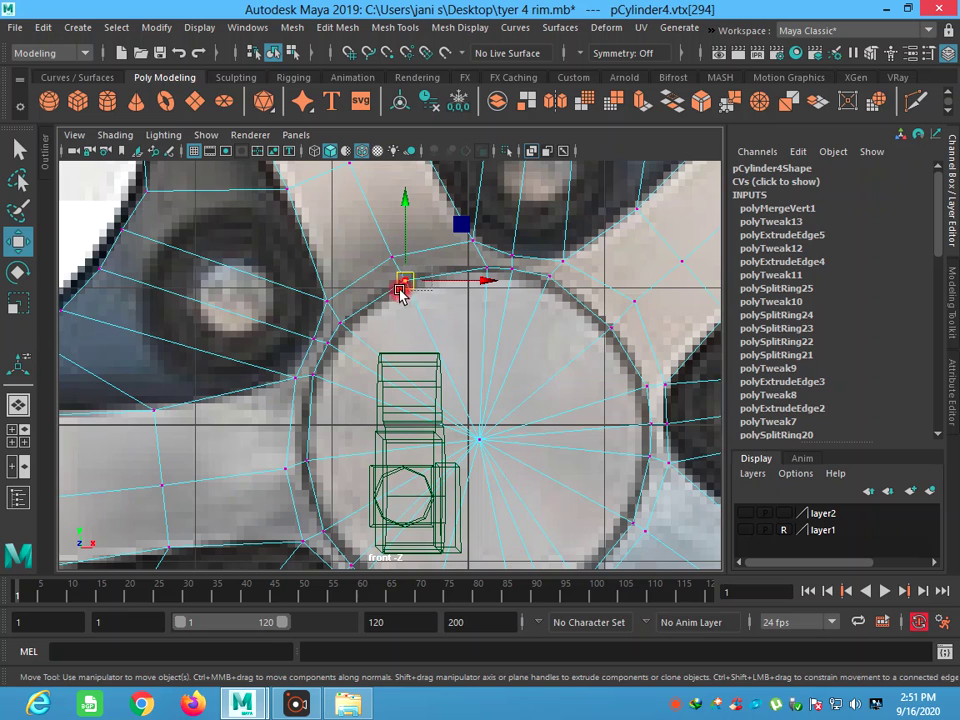
click(401, 291)
drag(410, 274, 403, 278)
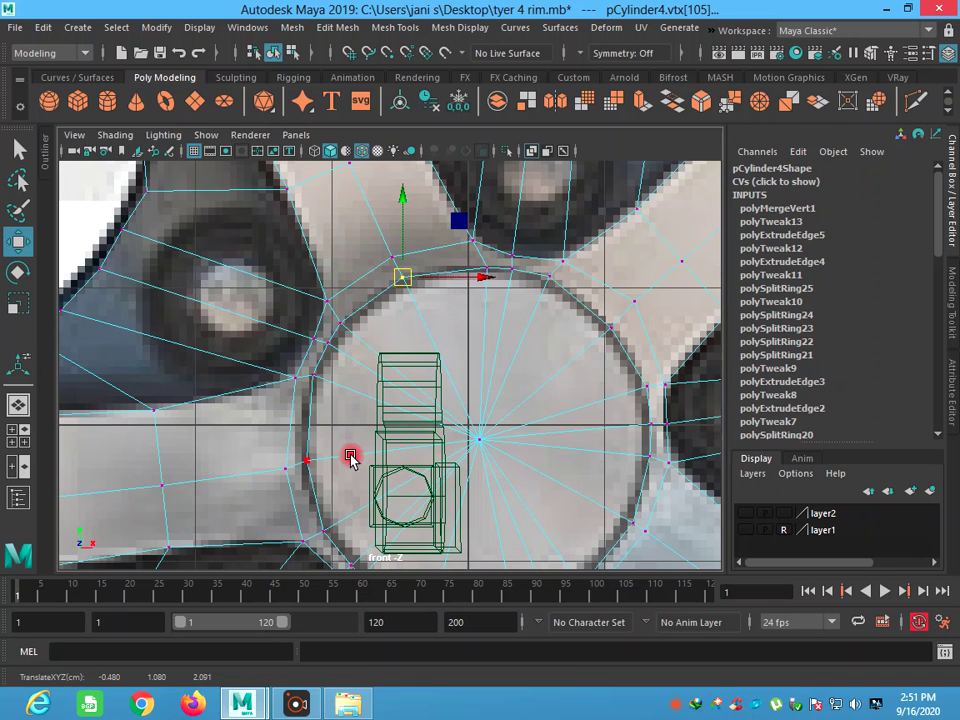
- Move the top hub-ring vertex onto the outline and select a right-side ring vertex
click(306, 462)
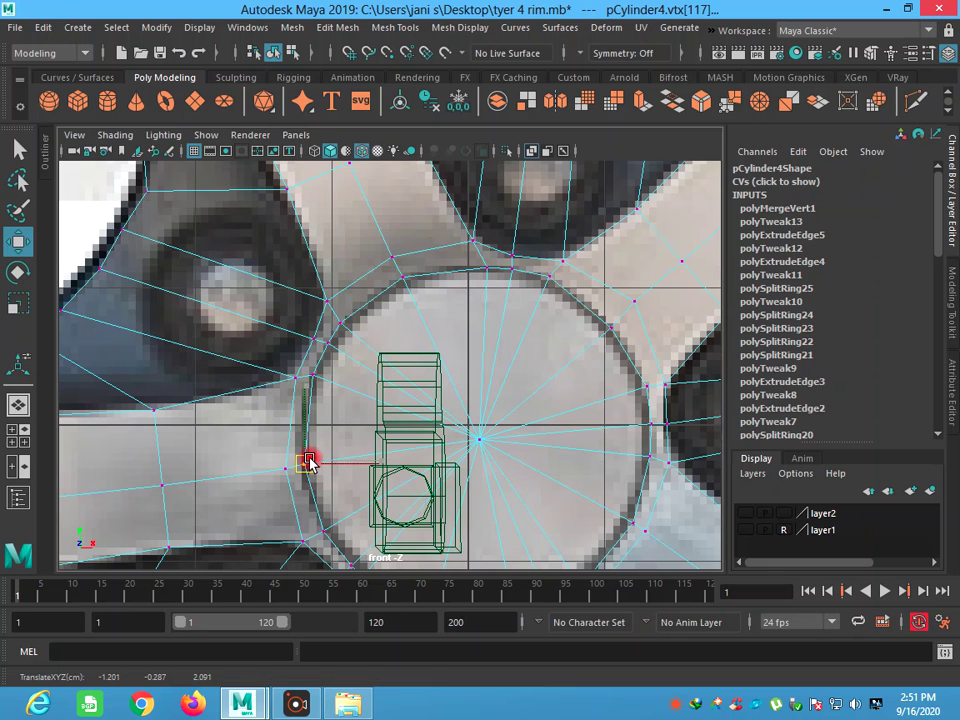
alt+middle_drag(523, 476, 495, 326)
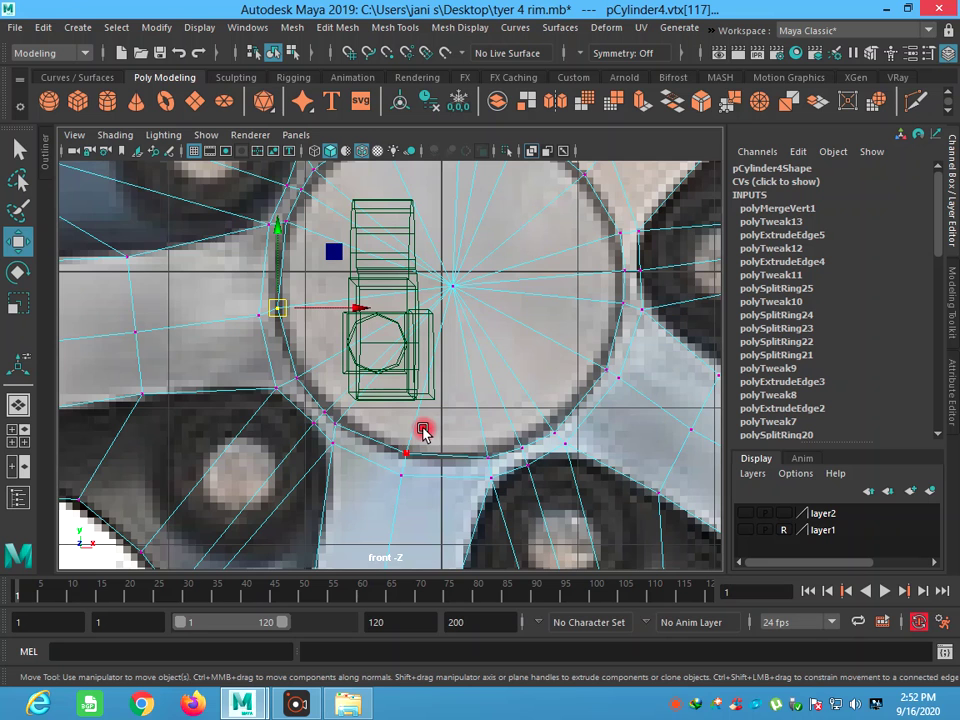
alt+middle_drag(343, 313, 328, 480)
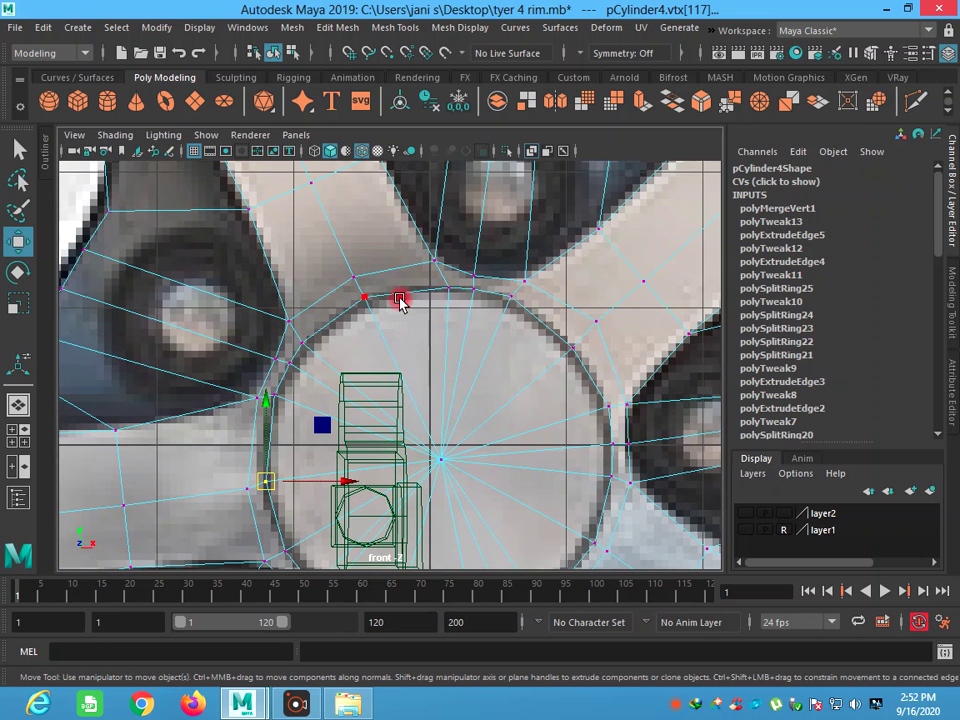
click(456, 300)
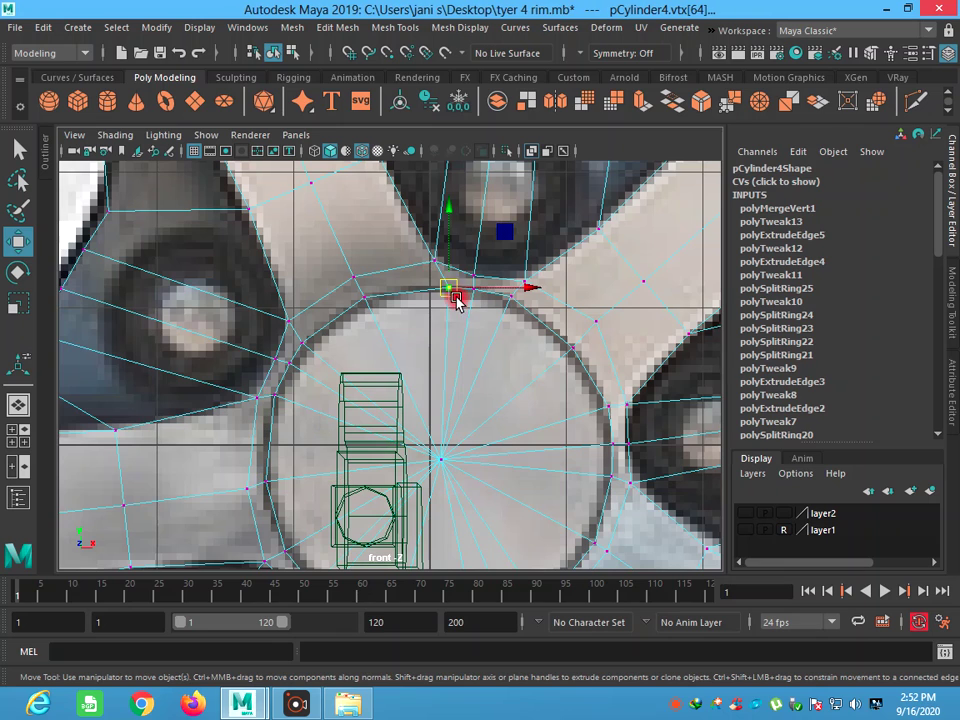
drag(456, 285, 439, 276)
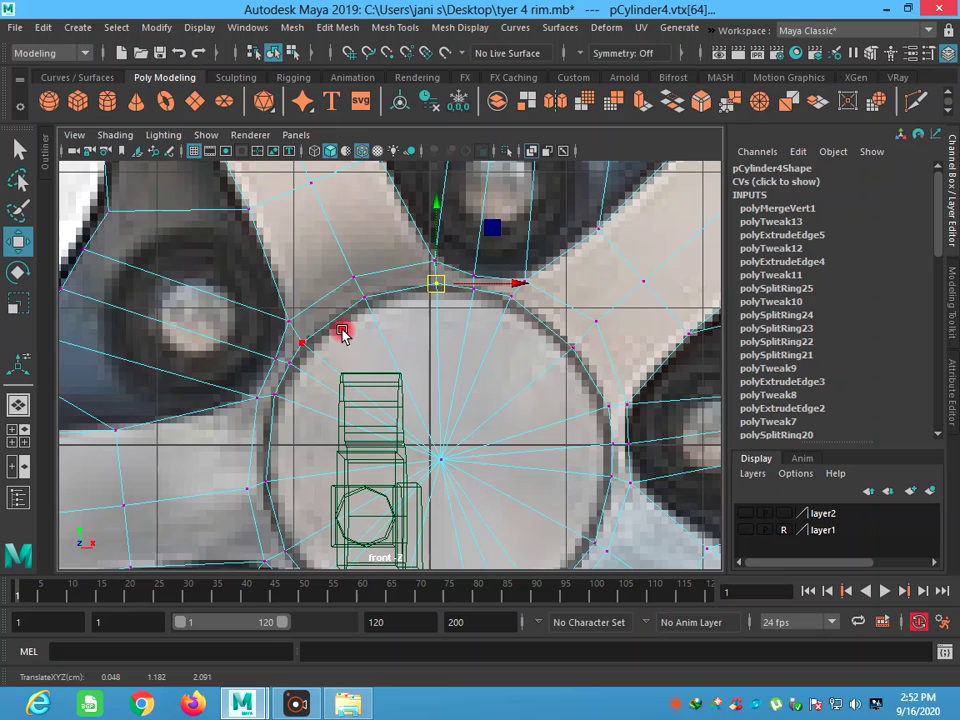
mouse_move(528, 337)
mouse_down()
mouse_move(495, 293)
mouse_move(518, 296)
mouse_up()
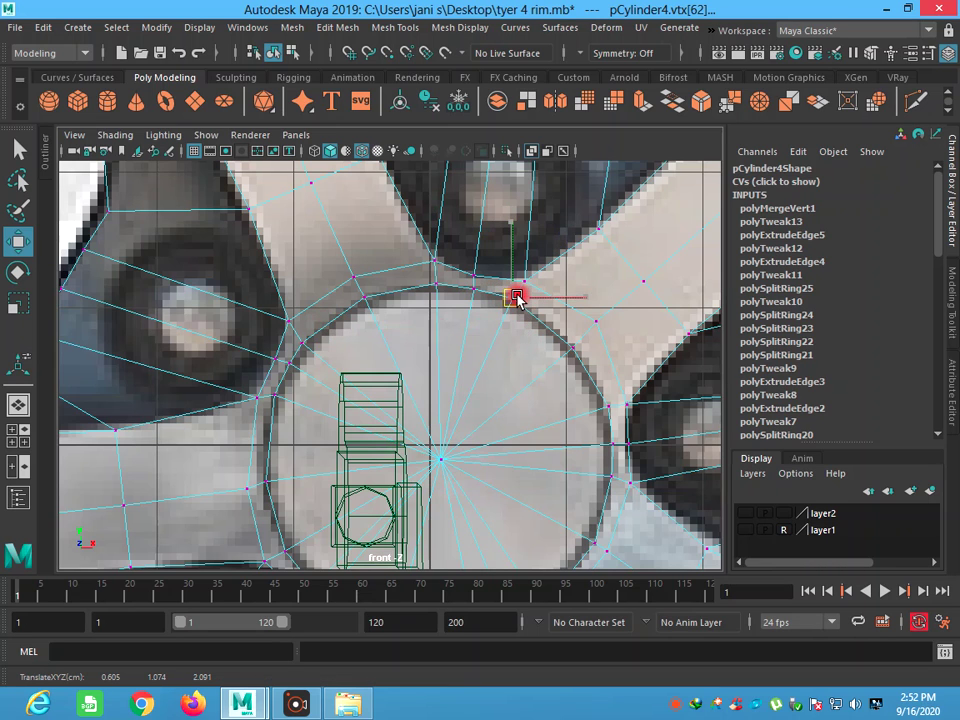
drag(578, 391, 614, 414)
click(610, 410)
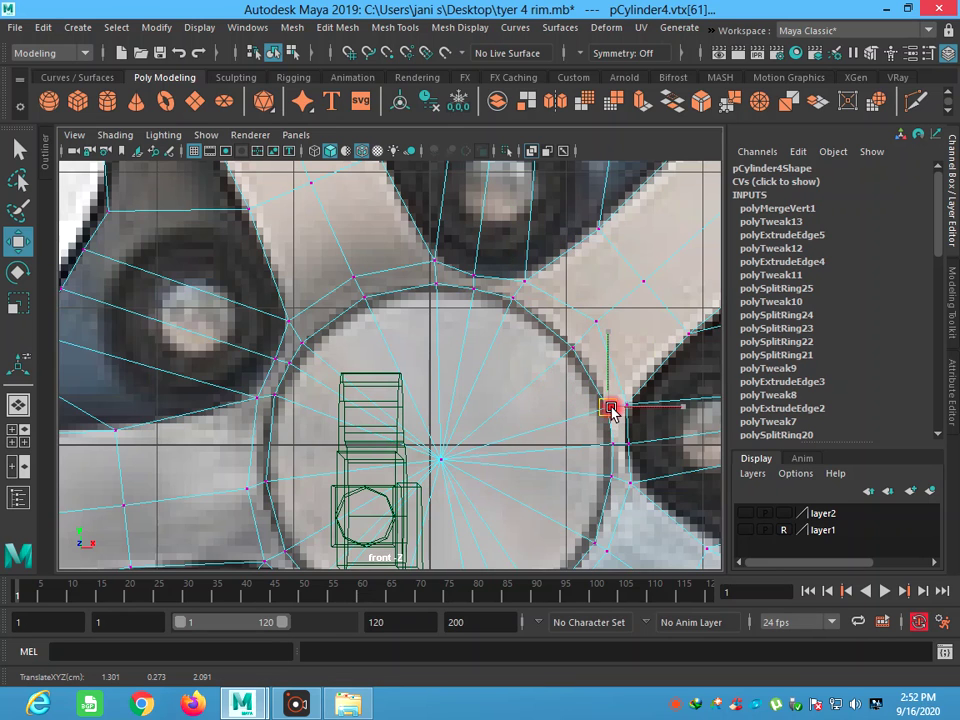
scroll(565, 385, down, 2)
scroll(460, 395, down, 1)
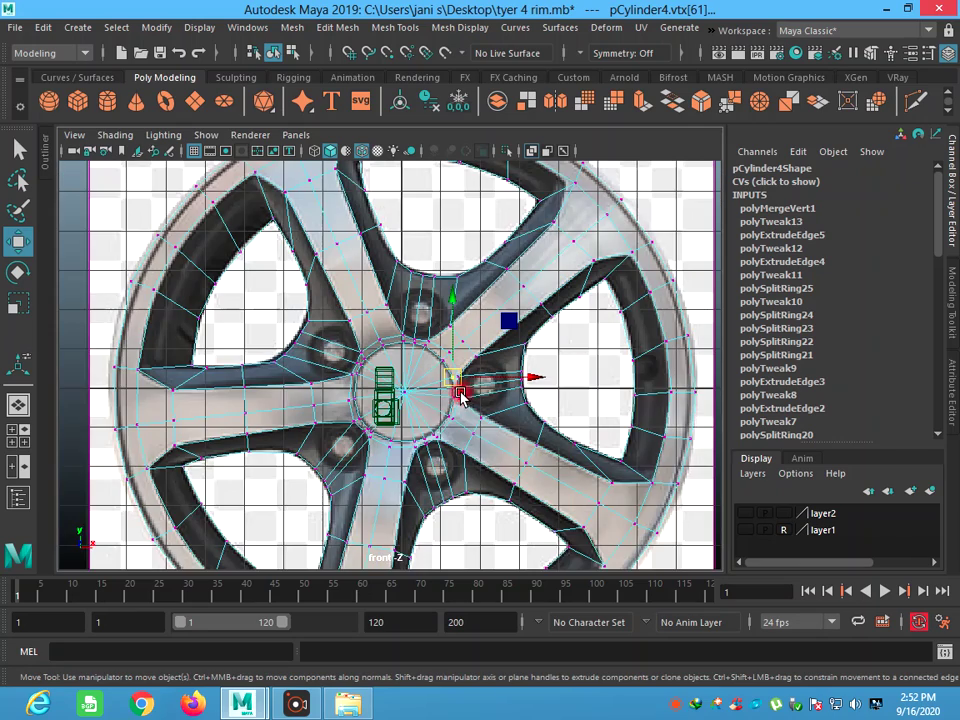
- Nudge the upper-right hub-ring vertex onto the reference outline, undoing one wrong move
scroll(405, 425, up, 2)
scroll(380, 390, up, 2)
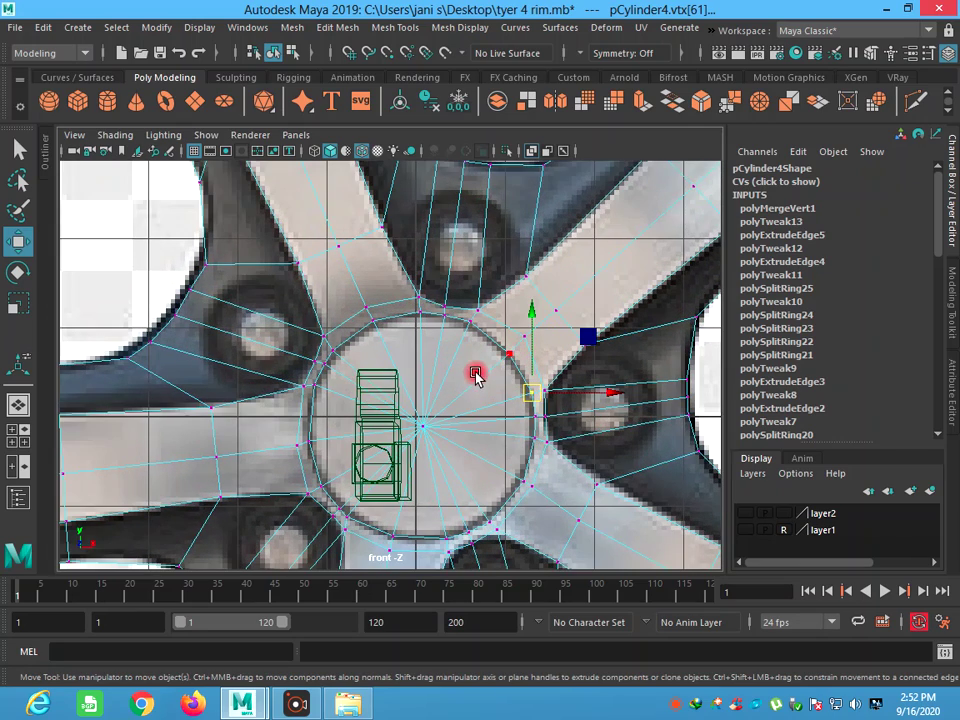
alt+middle_drag(476, 375, 499, 324)
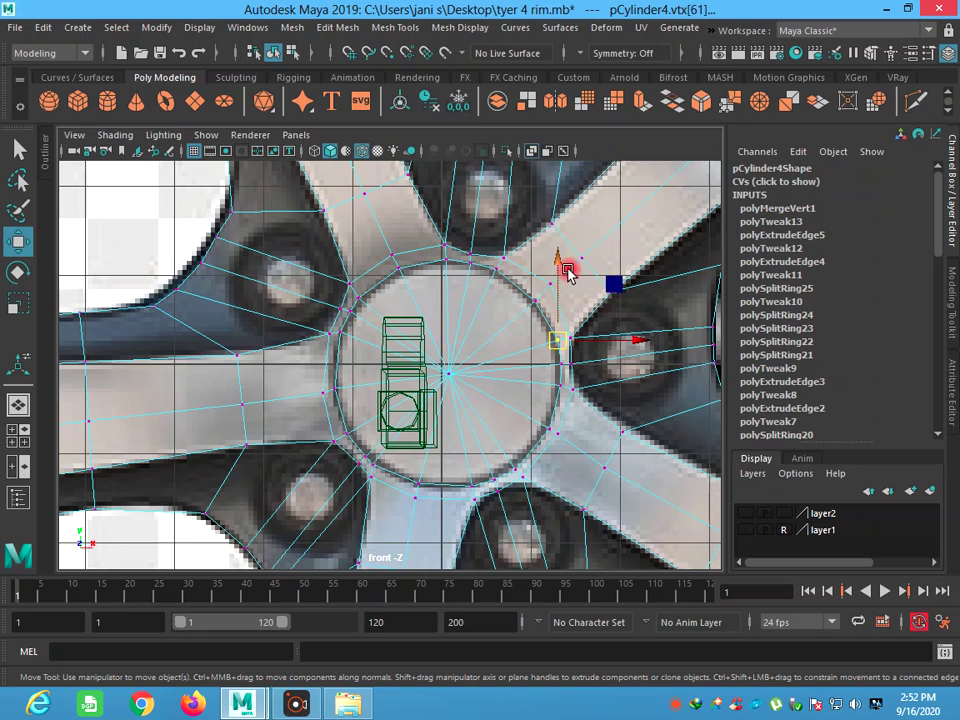
drag(567, 272, 566, 289)
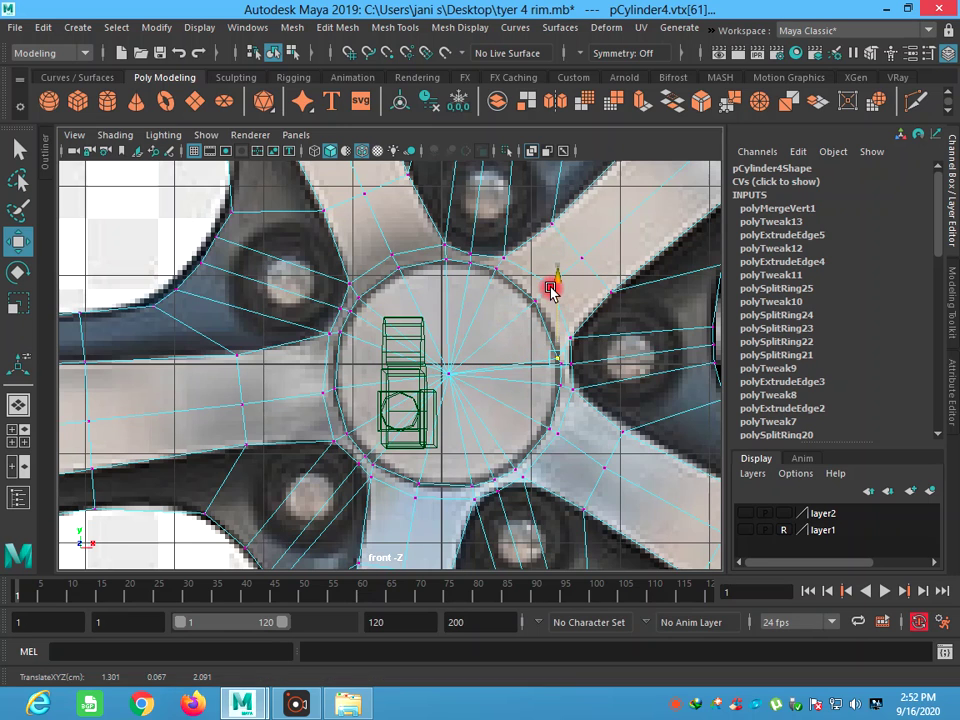
click(175, 54)
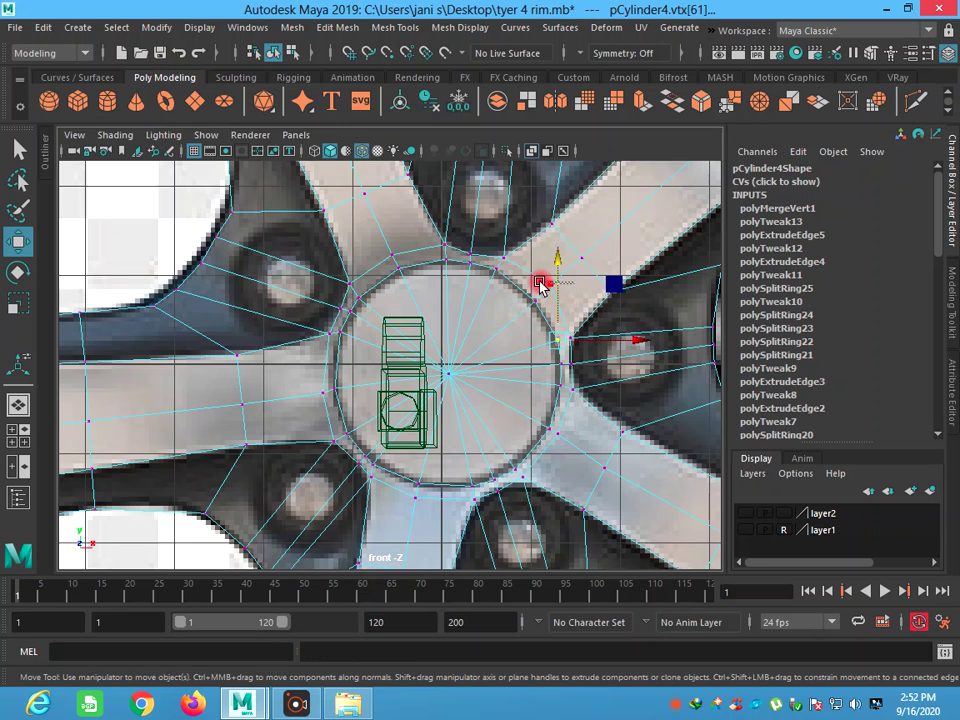
click(541, 285)
drag(557, 284, 552, 291)
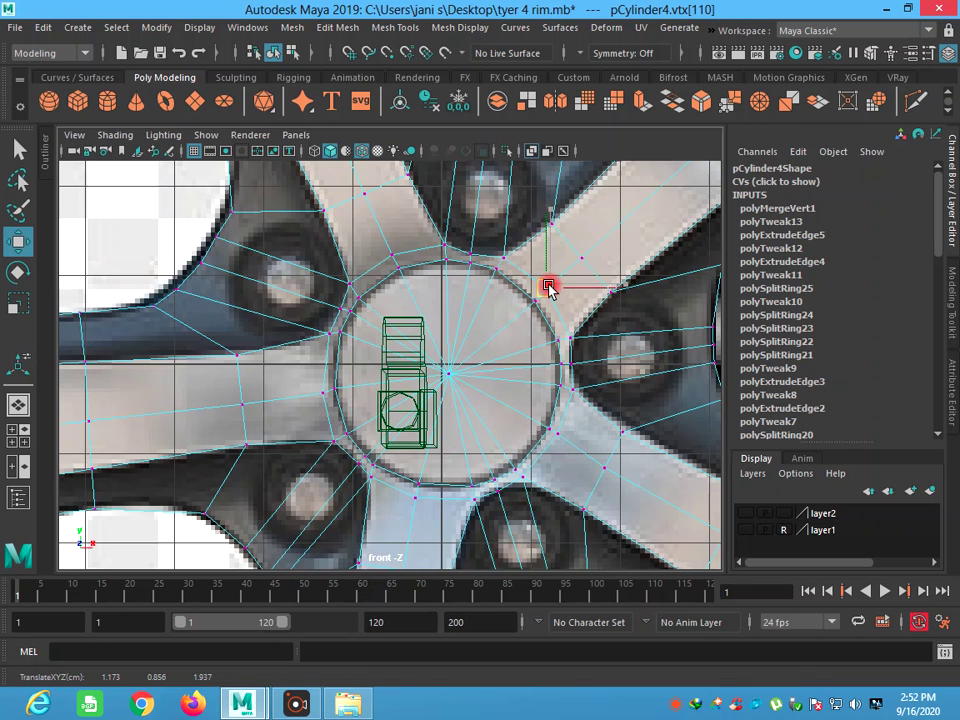
- Return the rim to object mode with the Select tool and deselect the wheel mesh
scroll(460, 393, down, 5)
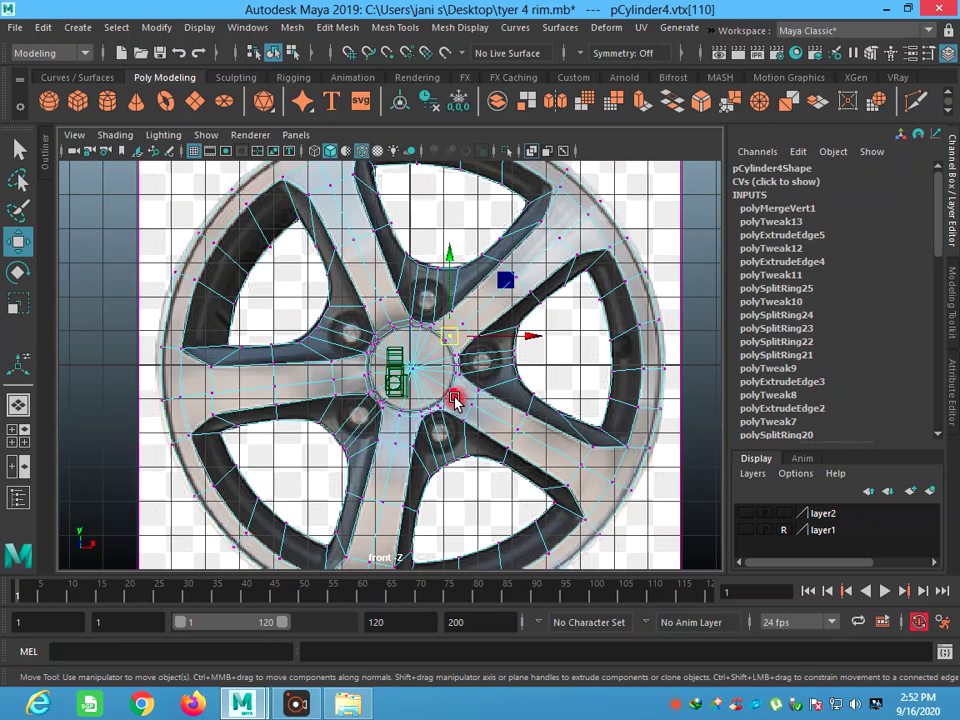
click(20, 150)
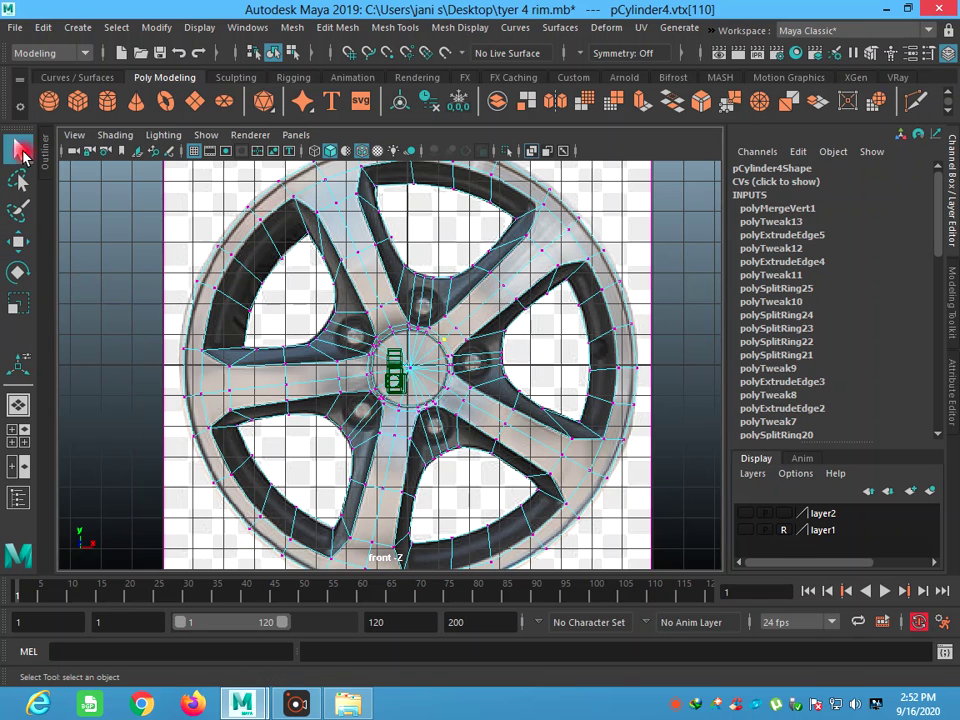
right_drag(322, 379, 408, 224)
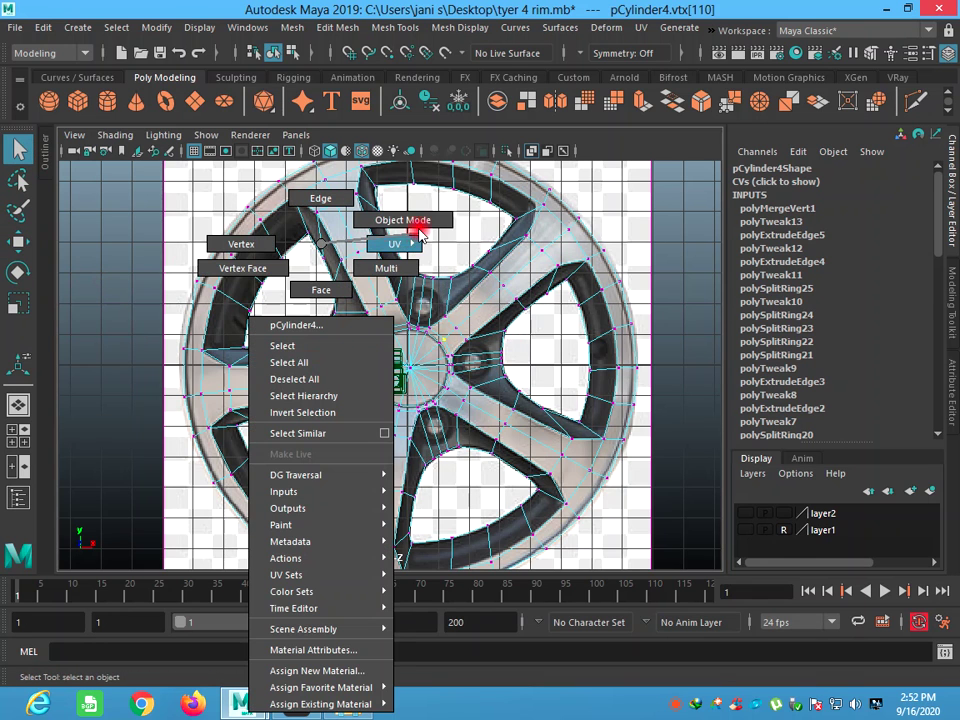
click(659, 425)
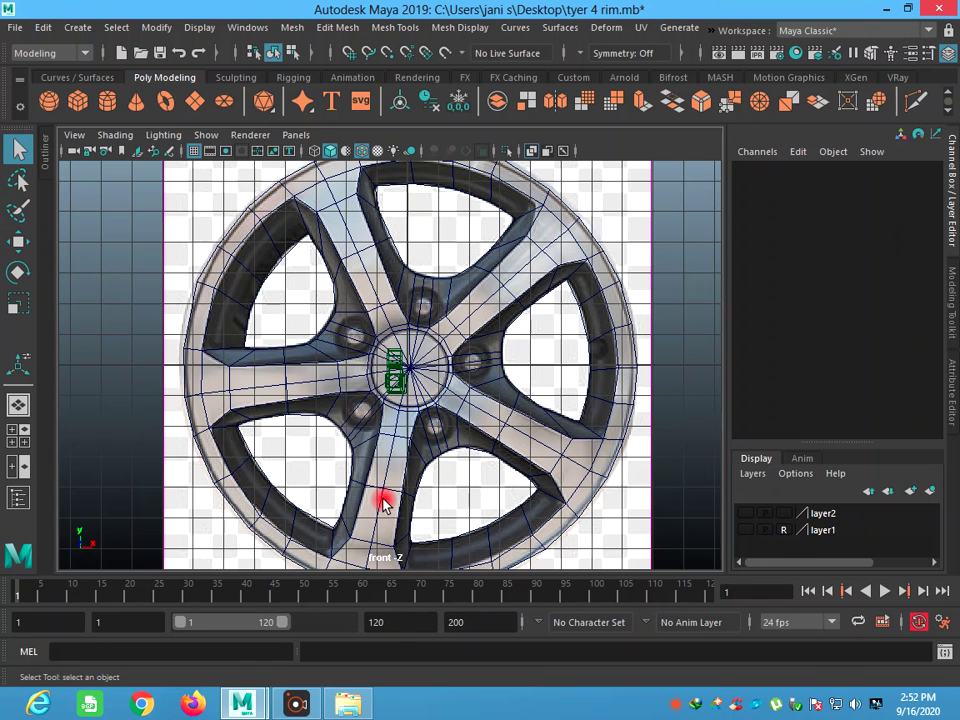